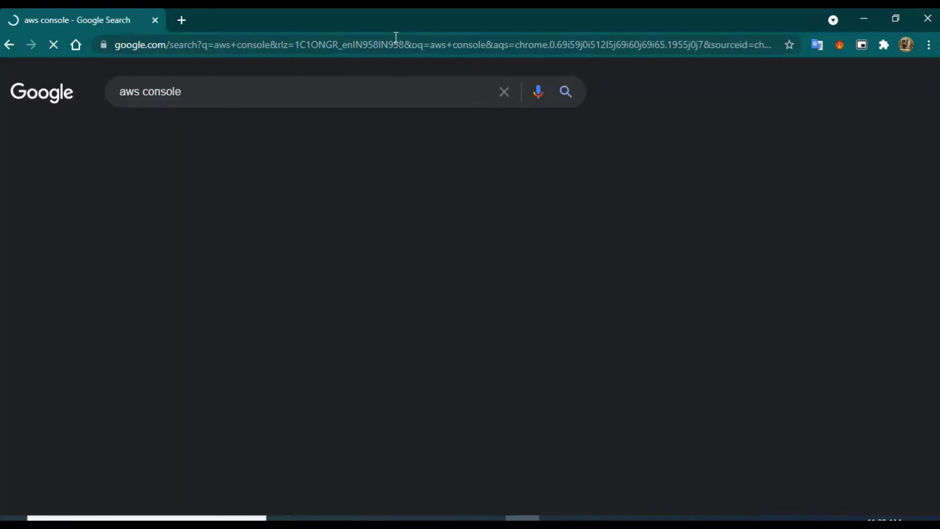
Open the AWS Management Console from the search results and go to the EC2 service
click(164, 216)
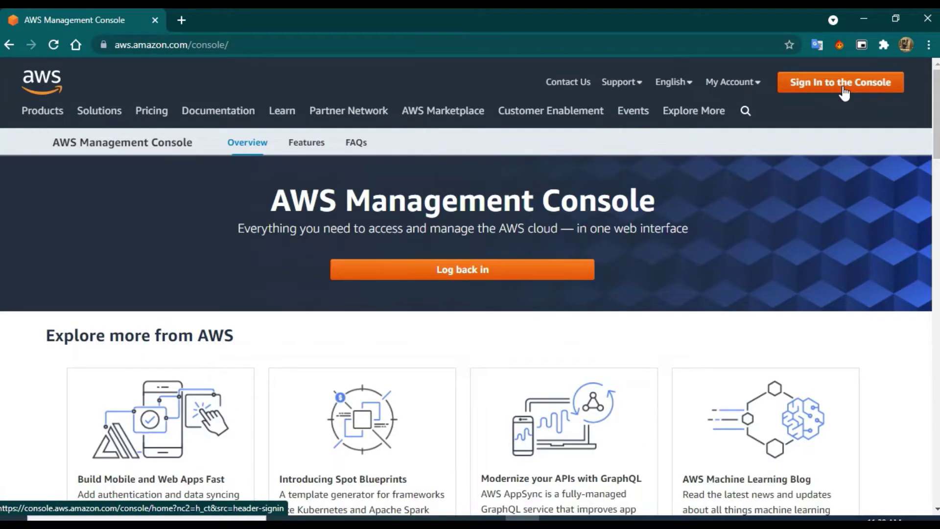
click(842, 89)
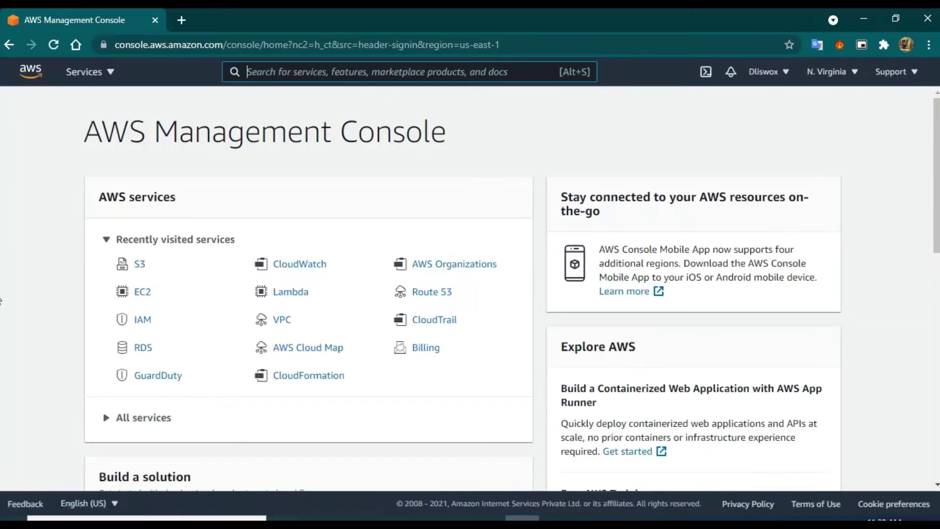
click(301, 72)
text(ec2)
click(277, 184)
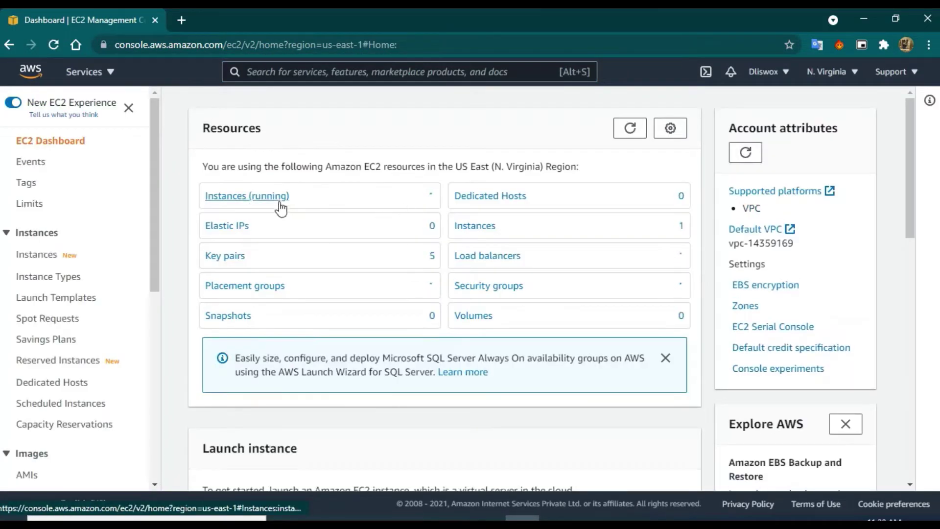
Start launching a new EC2 instance, search the machine images for windows and choose Microsoft Windows Server 2019 Base
click(277, 201)
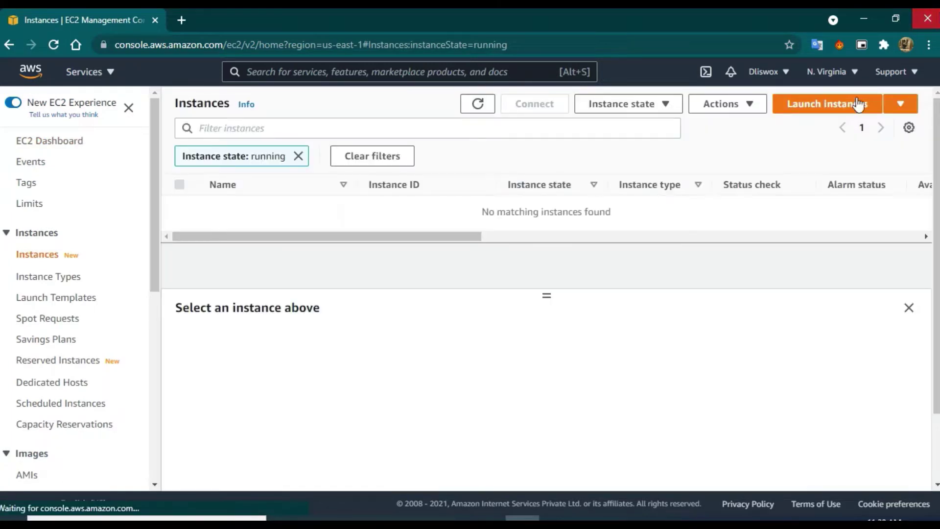
click(800, 101)
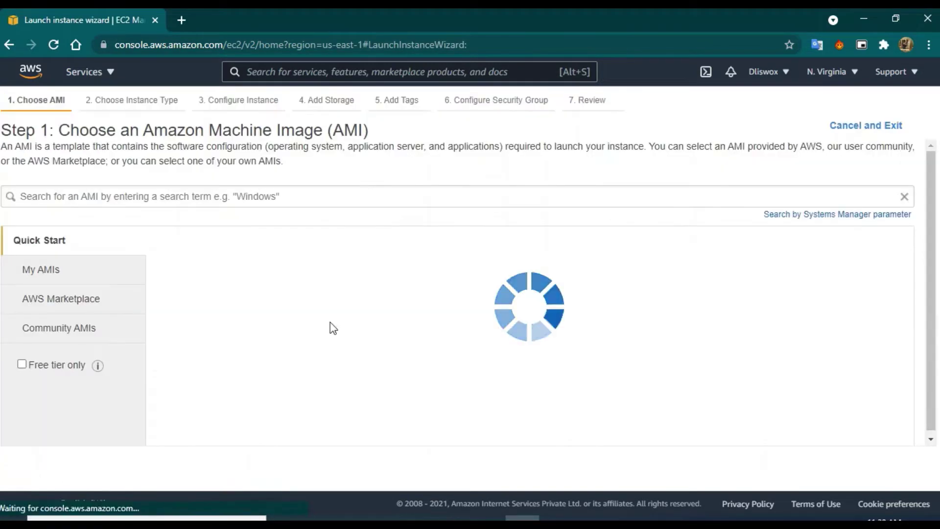
click(200, 196)
text(windows)
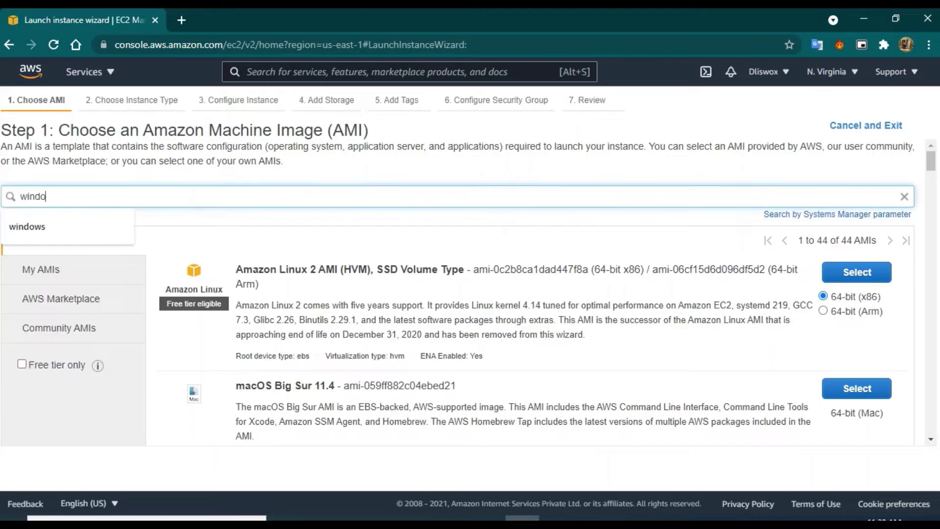
key(Return)
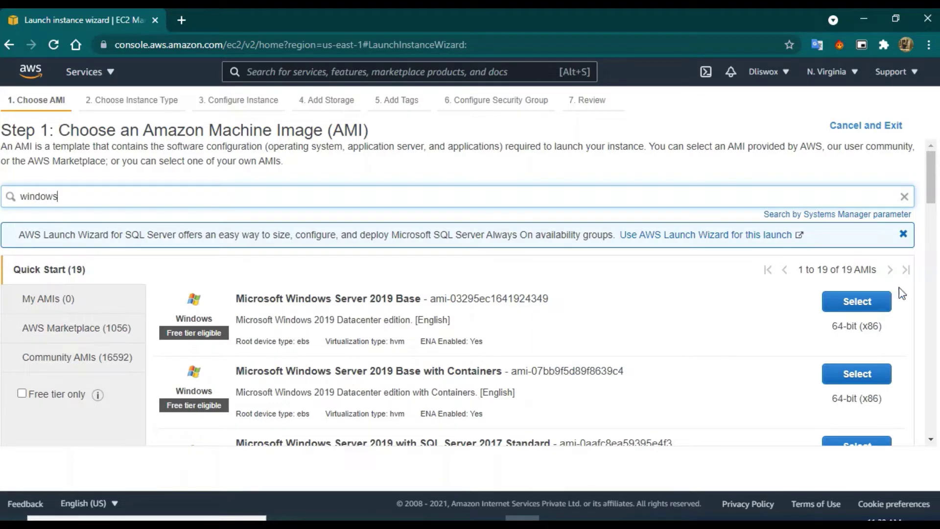
click(859, 300)
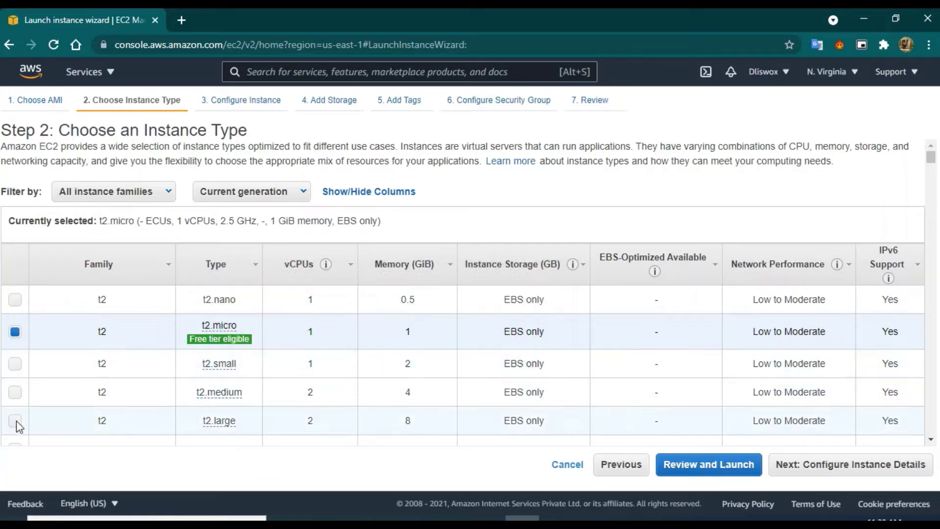
Choose the t2.medium instance type and continue to the instance details
click(17, 421)
click(15, 394)
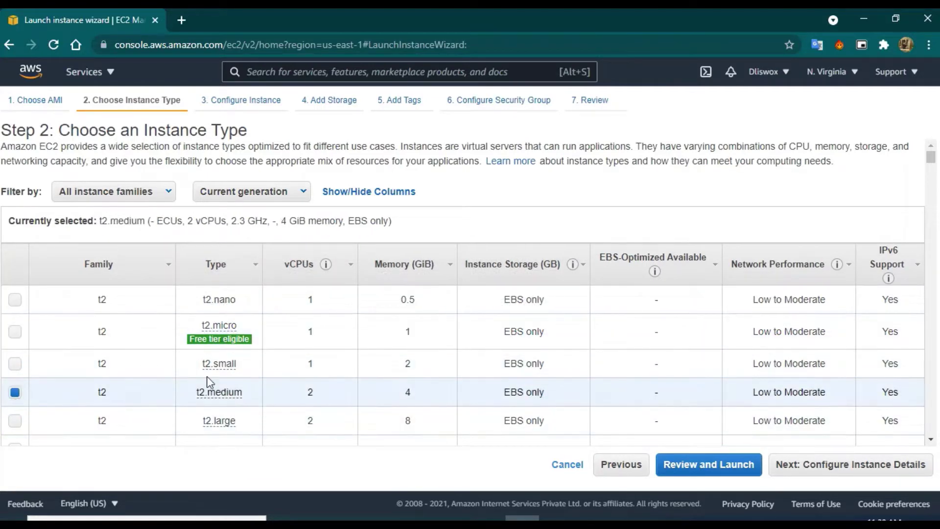
click(821, 465)
Review the instance details and root volume storage, keep their default settings and proceed to the tags
scroll(265, 392, down, 10)
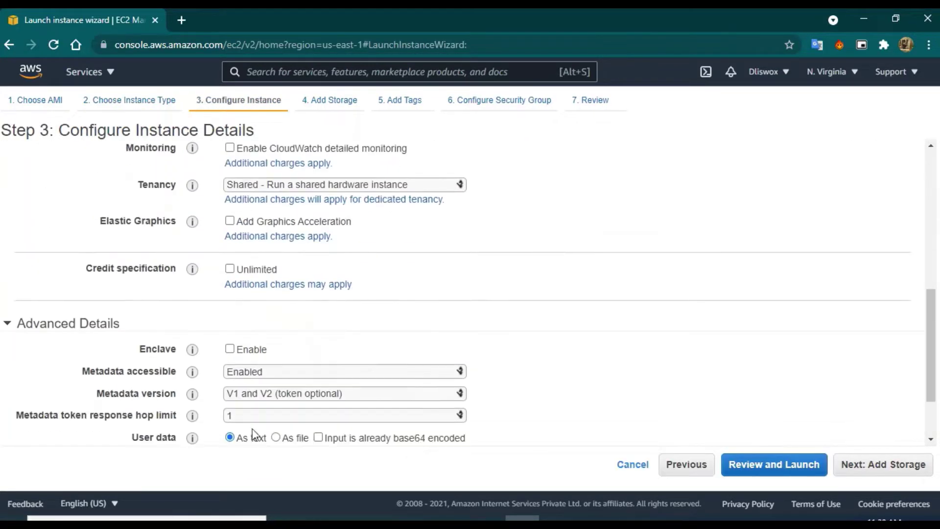
scroll(279, 394, up, 10)
scroll(264, 293, down, 10)
scroll(247, 206, up, 4)
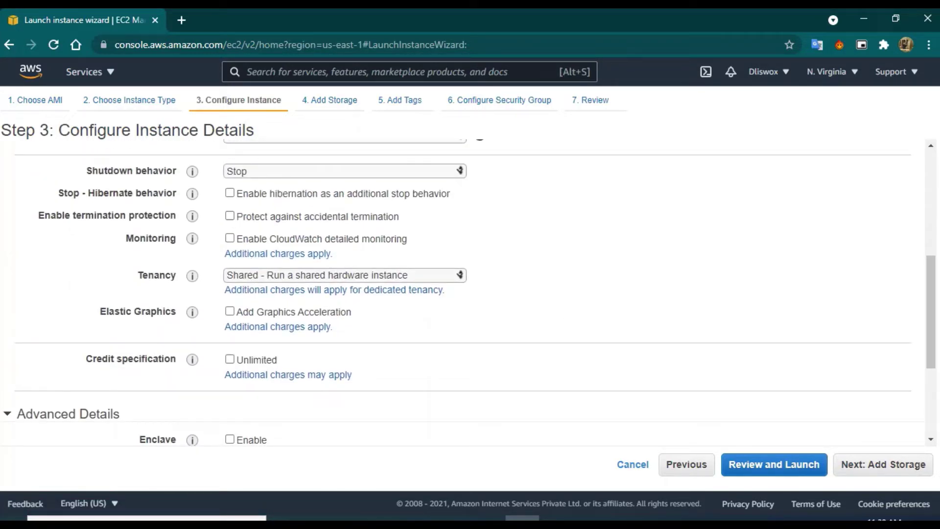
click(858, 470)
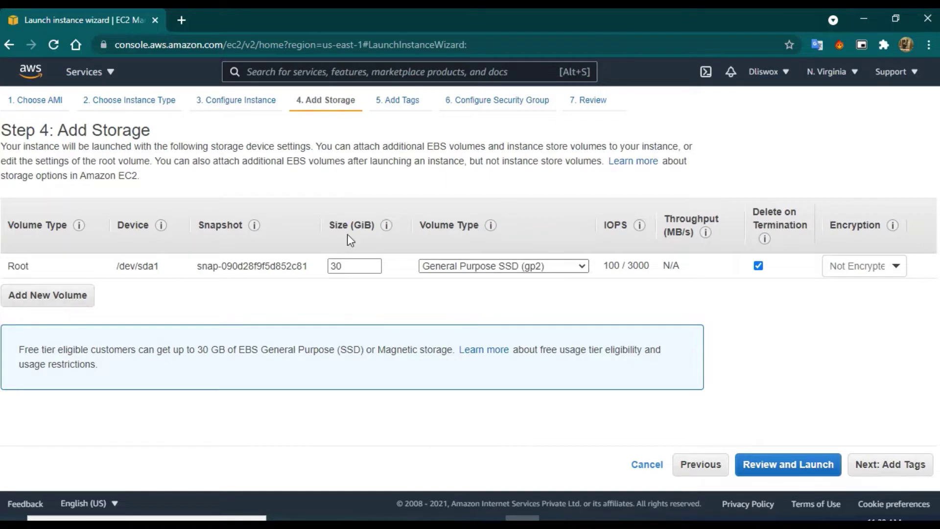
double_click(368, 266)
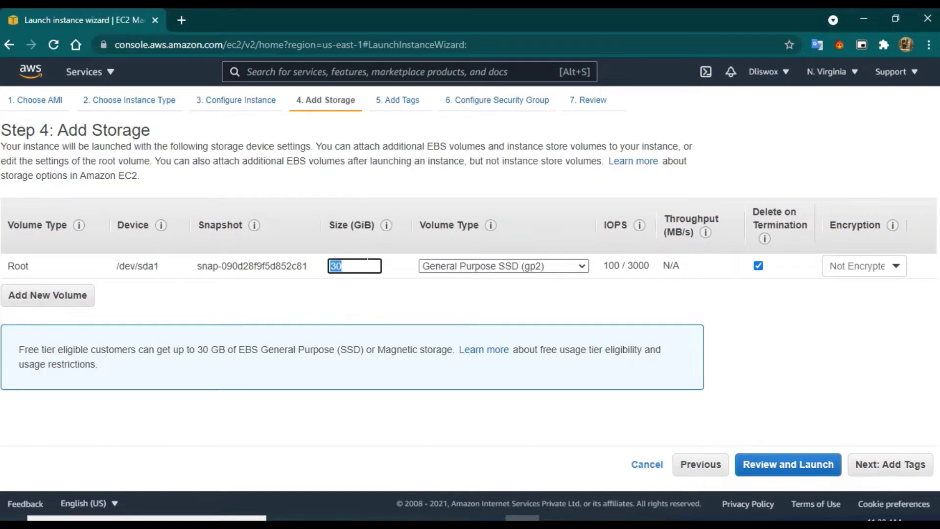
click(891, 465)
Add a Name tag with the value Dreametive-win and continue to the security group configuration
click(499, 286)
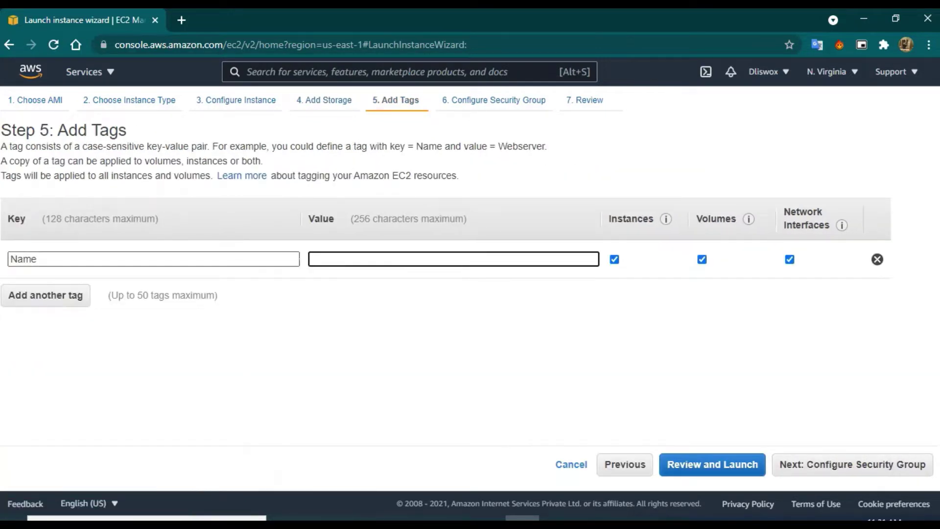
text(Dreame)
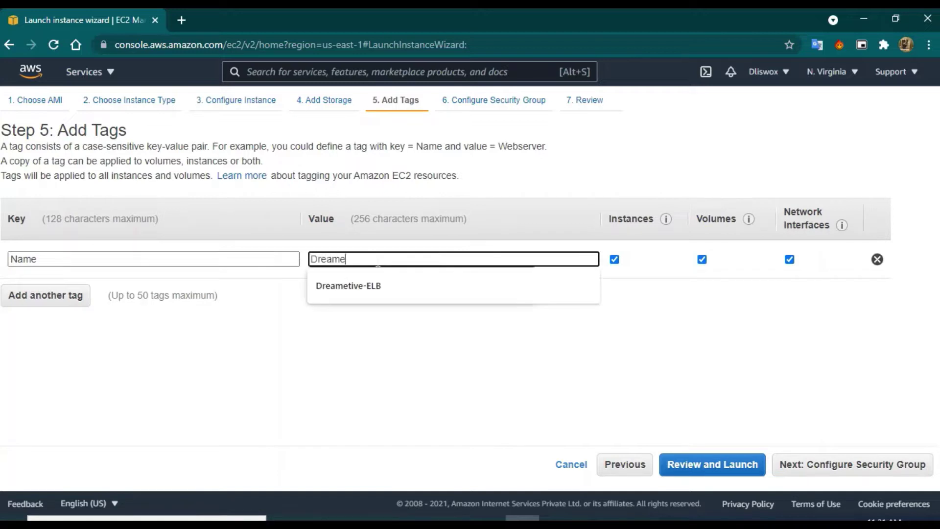
text(tive-web)
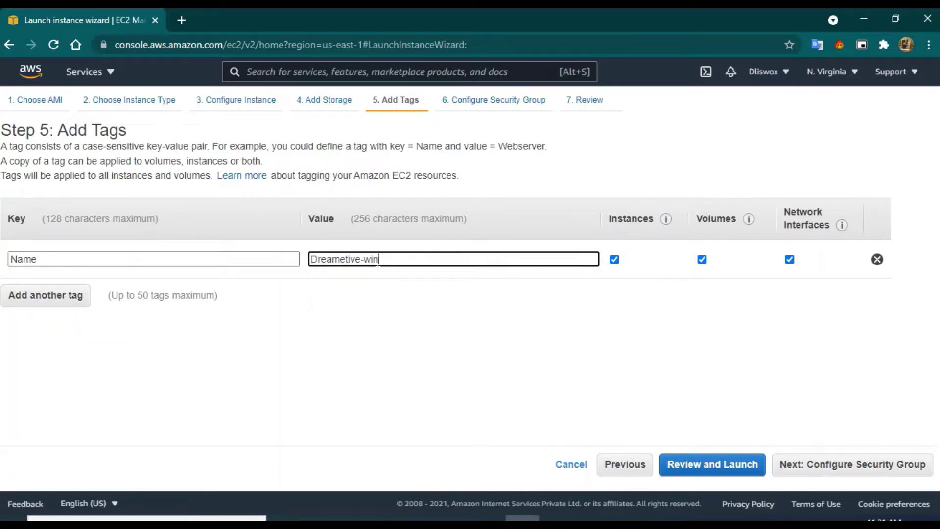
click(813, 465)
click(789, 465)
click(869, 470)
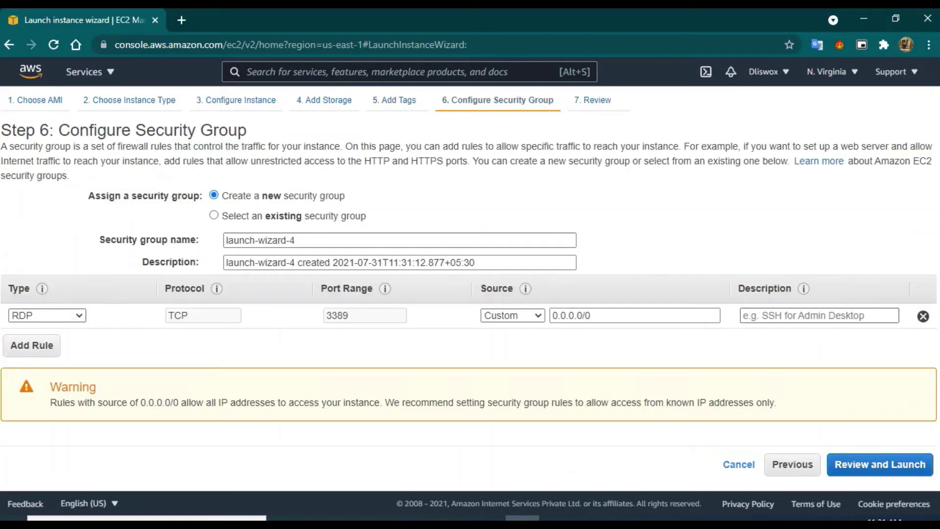
Add an All traffic rule open to any source to the new security group and proceed to the launch review
click(65, 343)
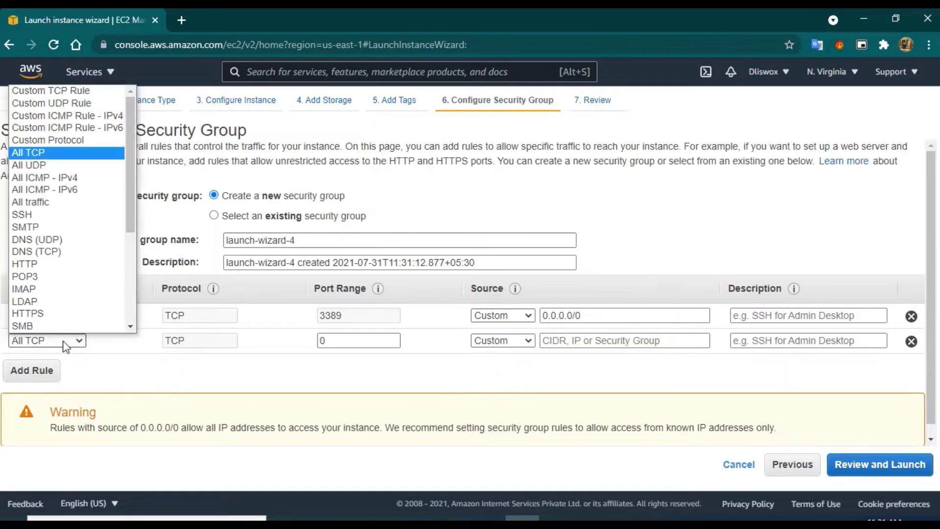
scroll(39, 274, down, 1)
click(36, 180)
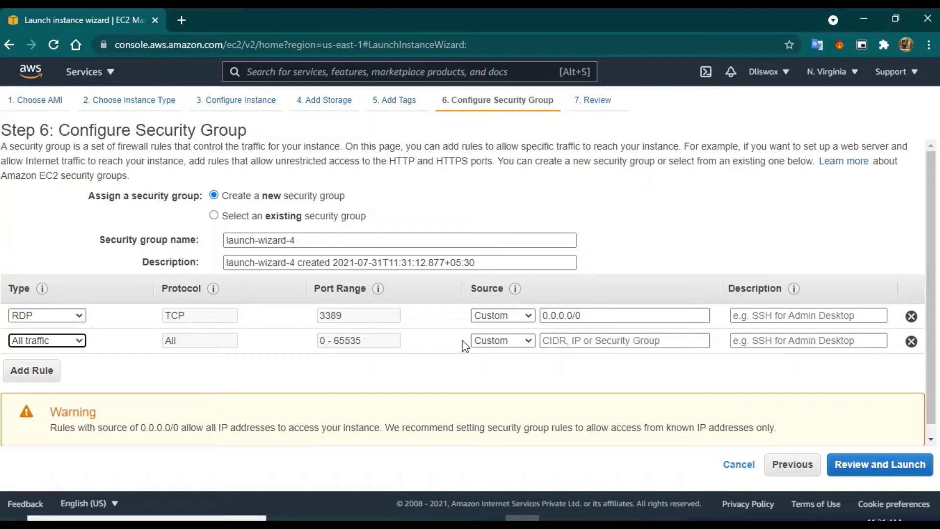
click(499, 341)
click(502, 365)
click(911, 465)
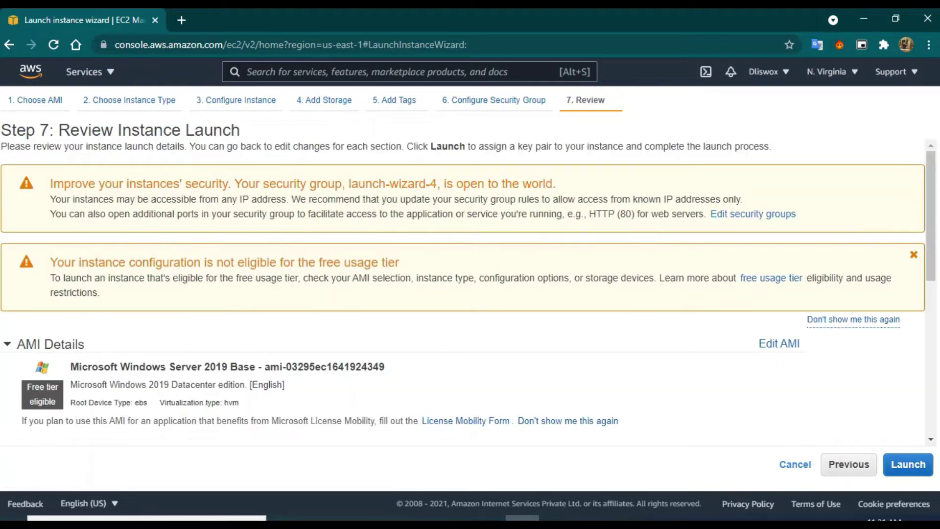
Launch the reviewed instance and try to create and download a new key pair named Windows-kp
drag(4, 98, 3, 195)
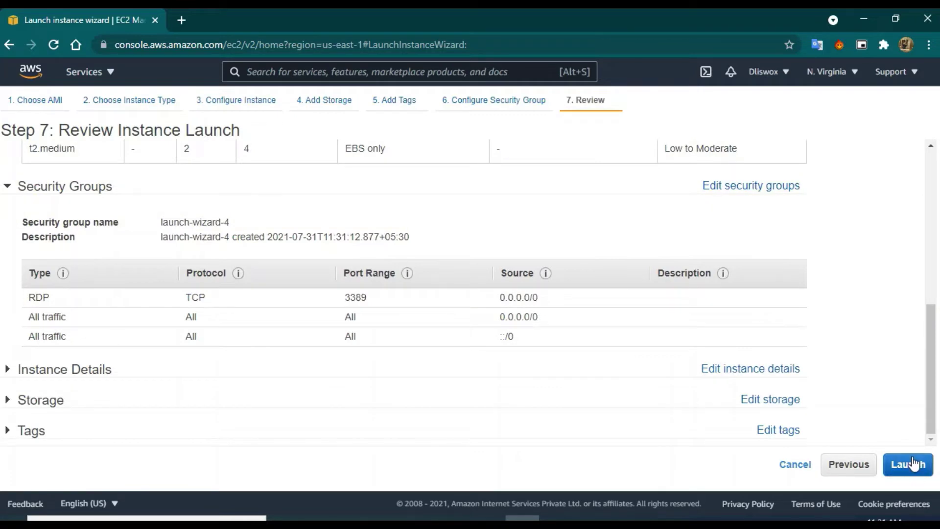
click(908, 464)
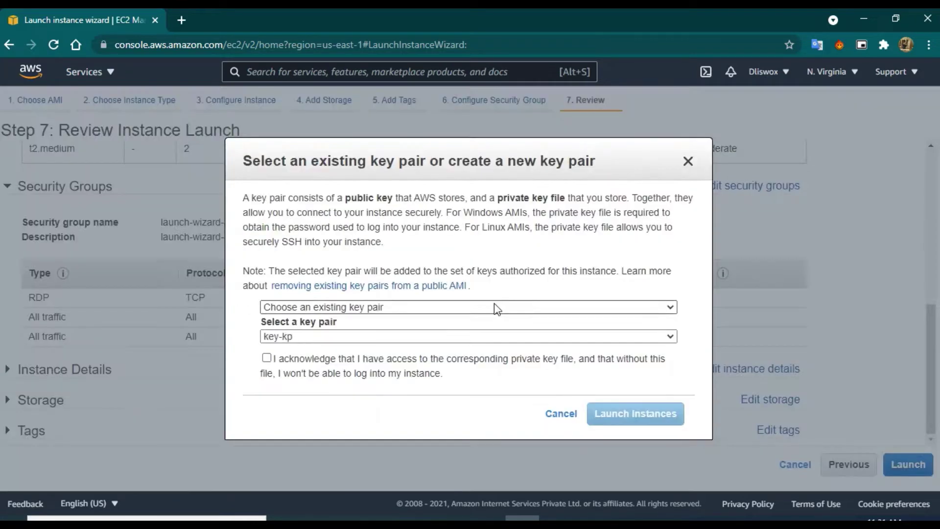
click(390, 307)
click(318, 333)
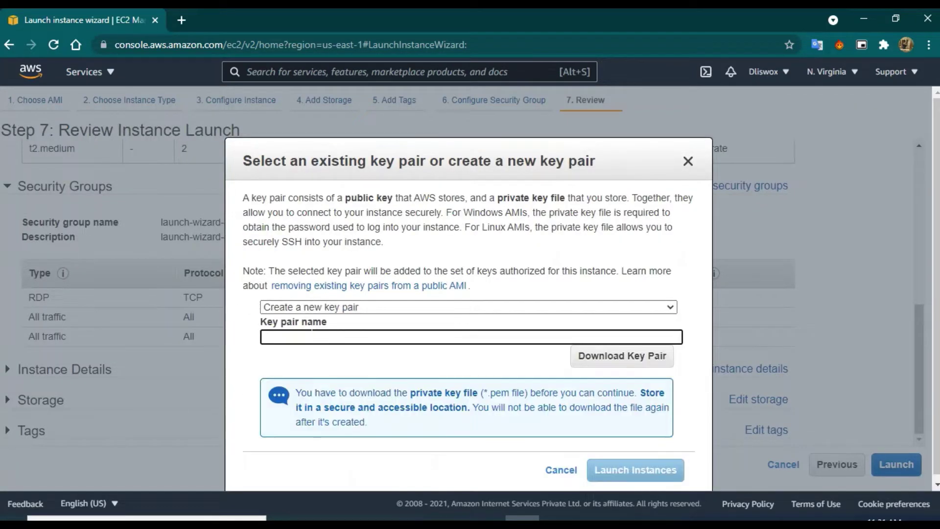
text(Windows-kp)
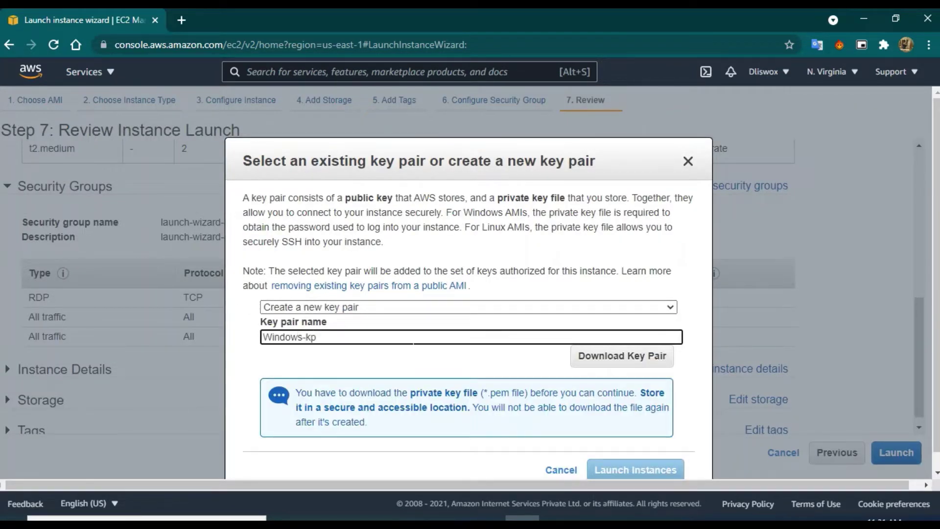
click(650, 356)
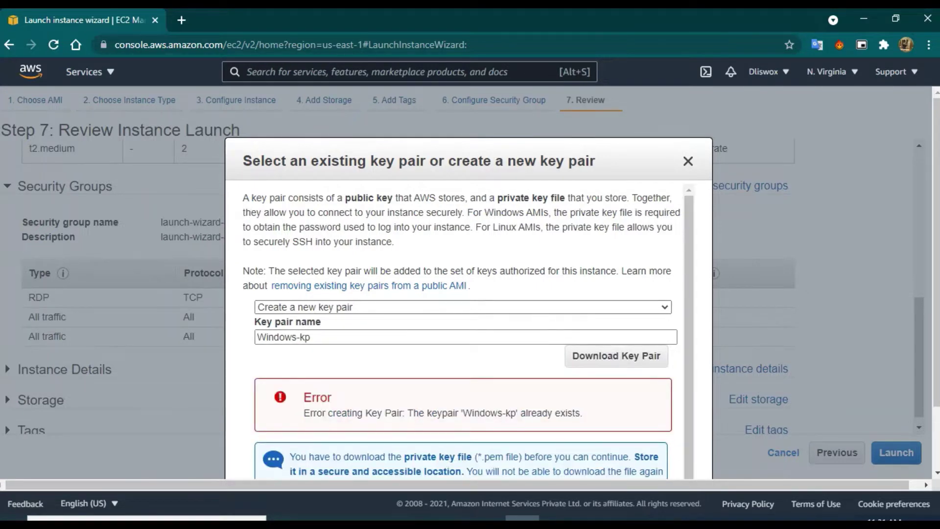
Rename the new key pair to Windows1-kp, download it and launch the instance
click(299, 337)
text(1)
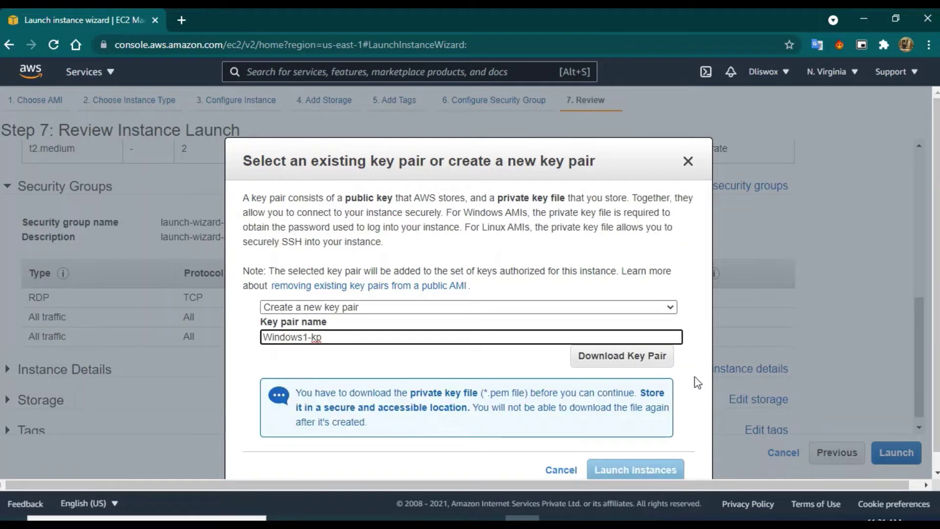
click(622, 356)
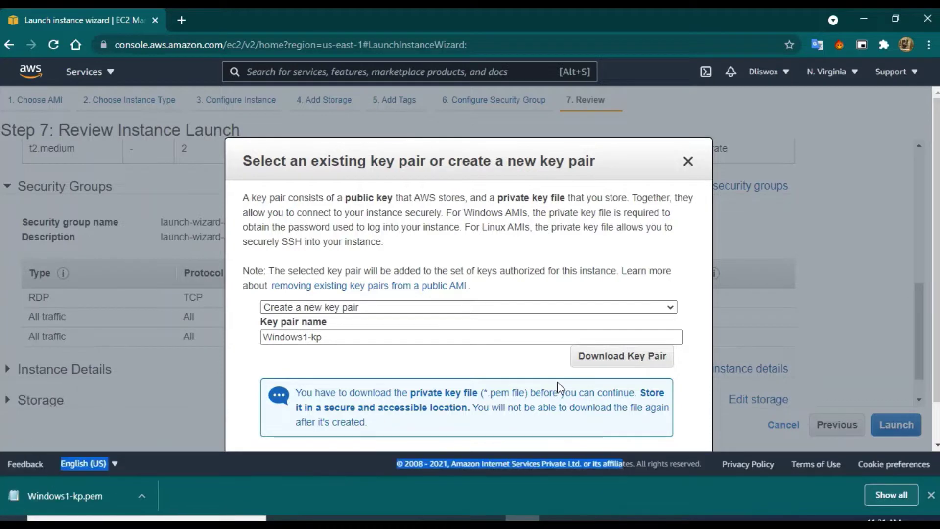
scroll(558, 388, down, 1)
click(641, 428)
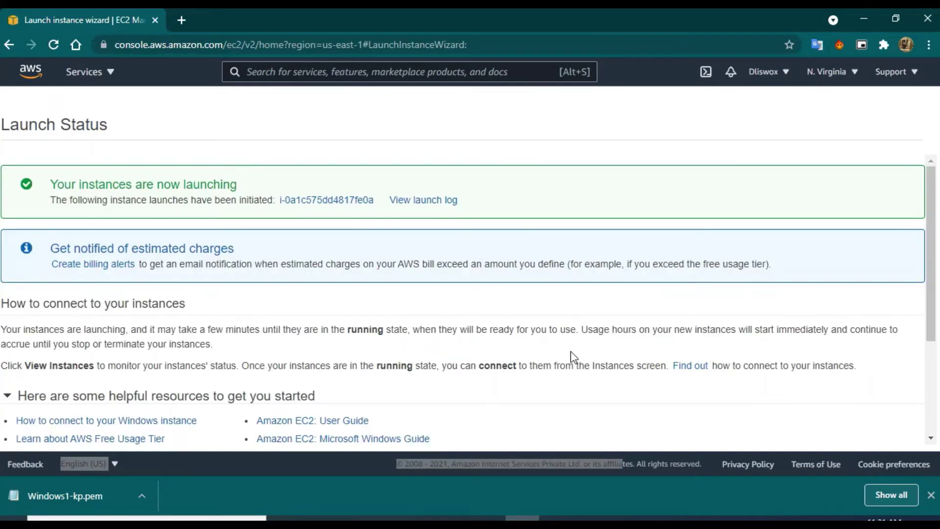
Open the instances list, select the Dreametive-win instance and refresh the list to check its state
scroll(780, 324, down, 3)
click(857, 432)
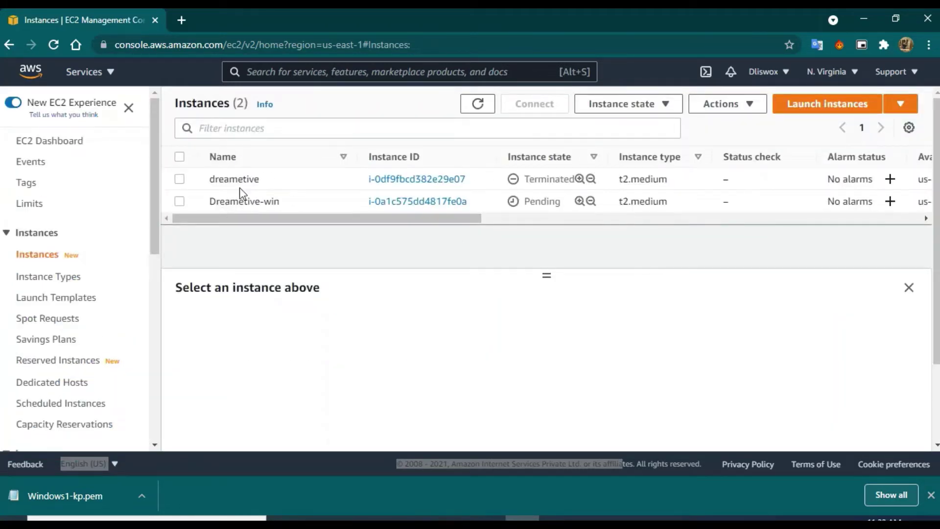
click(180, 201)
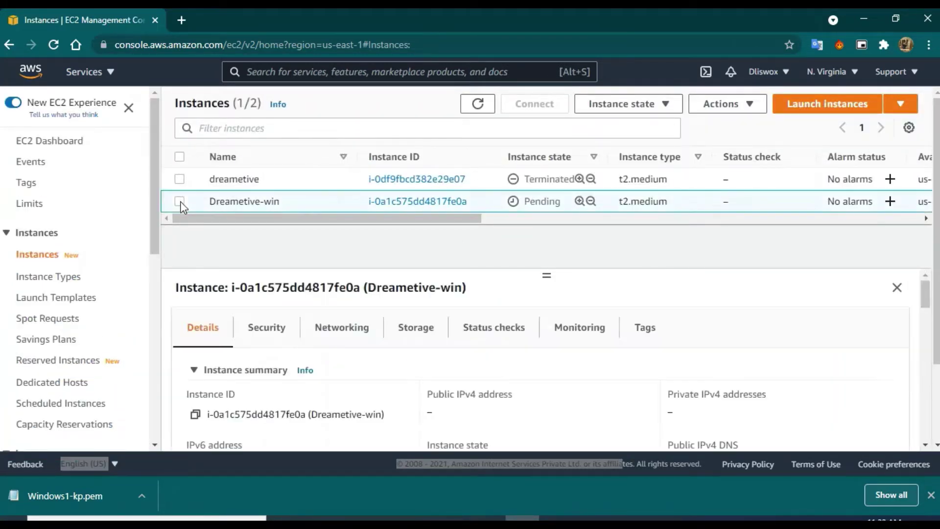
click(479, 104)
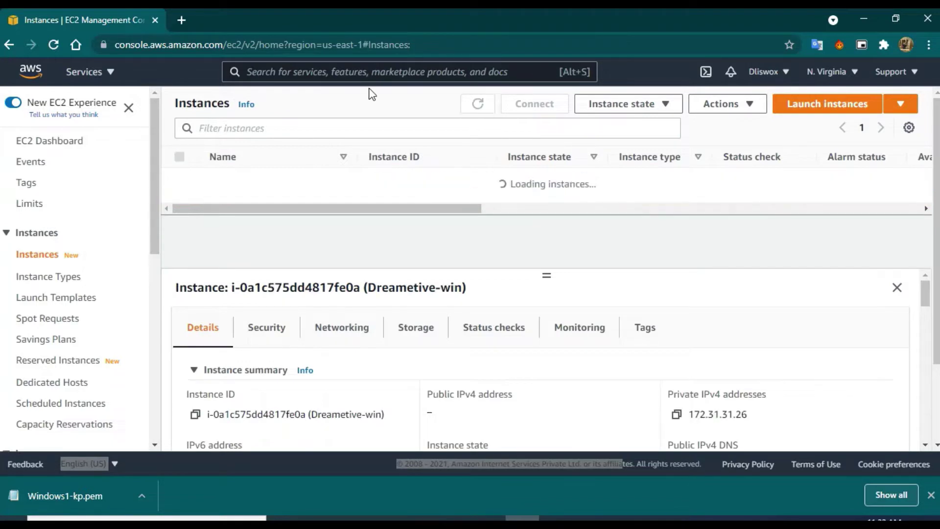
Open the S3 service, start creating a bucket and enter Dreametive-S3 as the bucket name
click(347, 77)
text(s3)
click(284, 183)
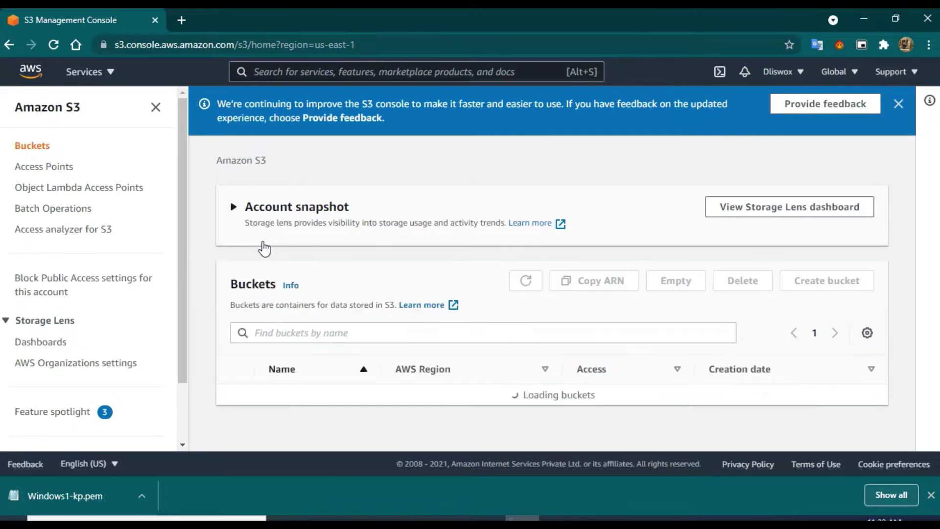
click(827, 286)
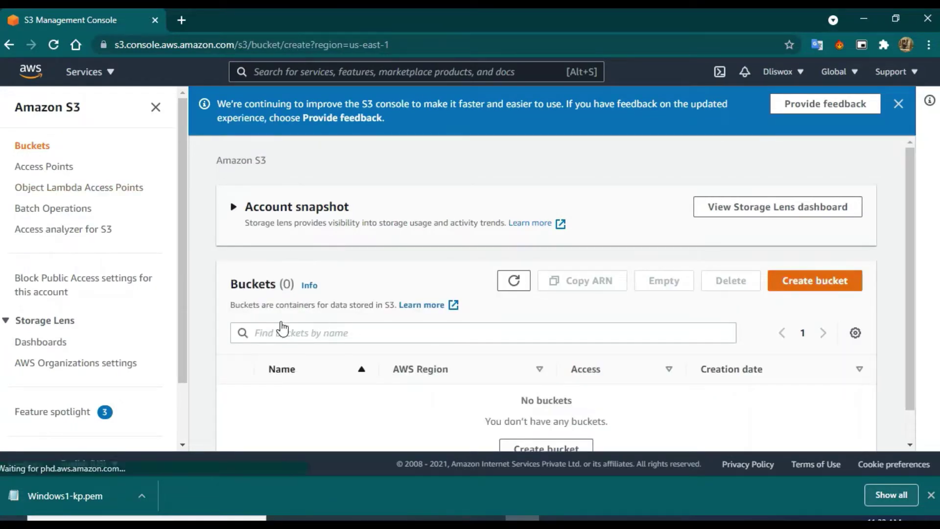
click(150, 311)
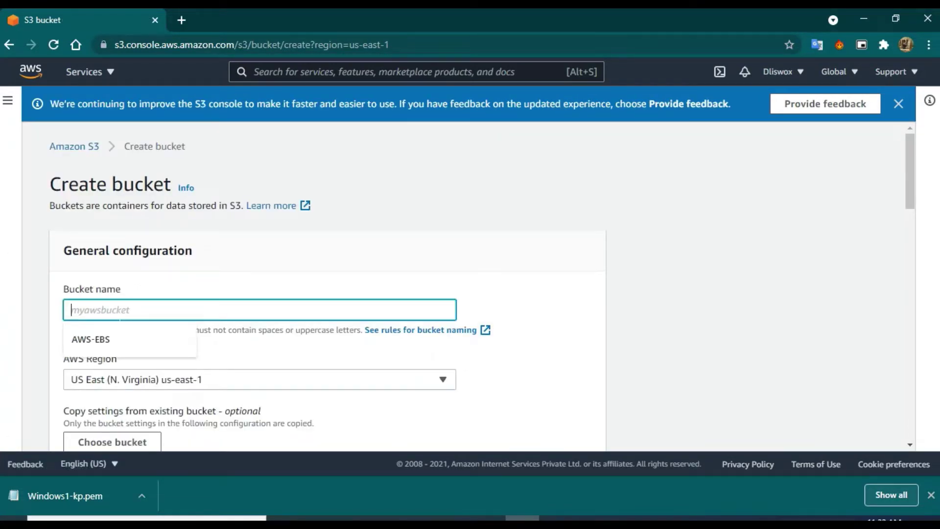
text(Dreametive-S3)
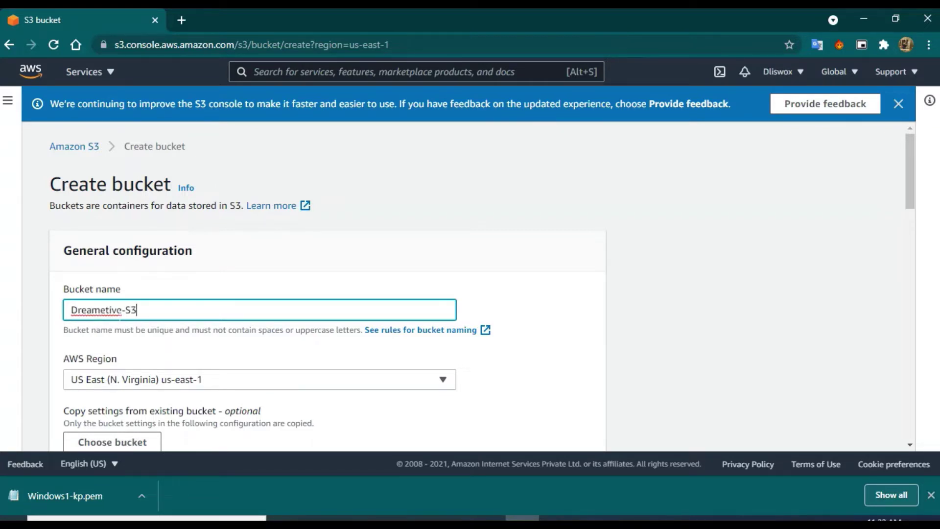
Keep US East (N. Virginia) us-east-1 as the bucket's region and turn off Block all public access
scroll(237, 365, down, 3)
drag(122, 173, 19, 182)
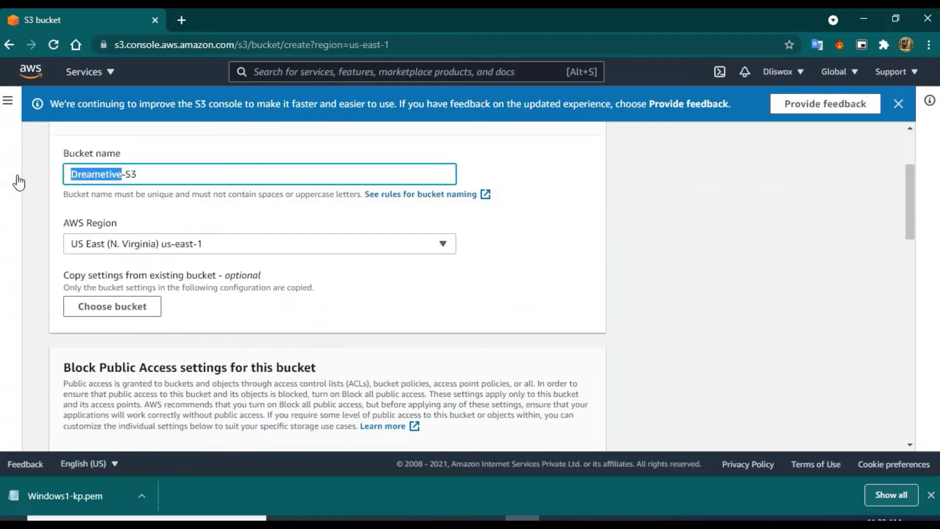
click(394, 269)
click(188, 250)
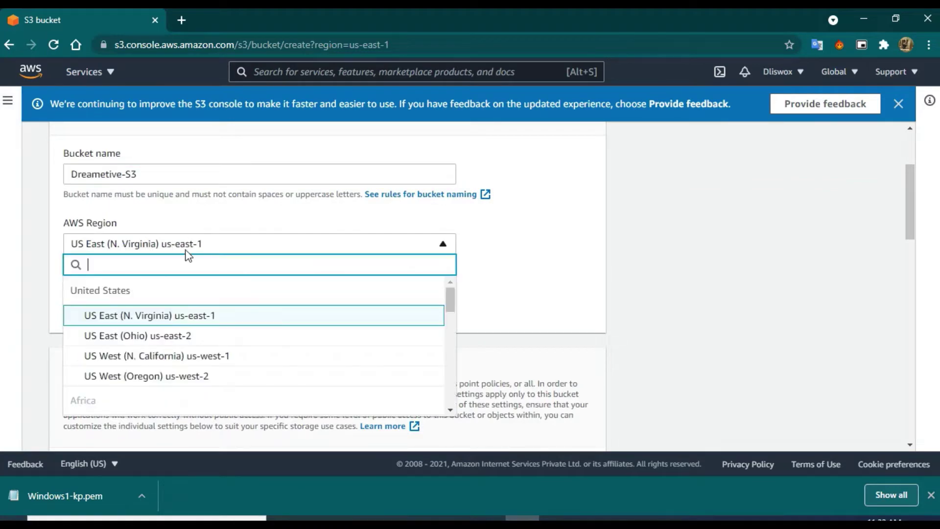
click(226, 242)
scroll(225, 237, down, 3)
scroll(225, 237, up, 3)
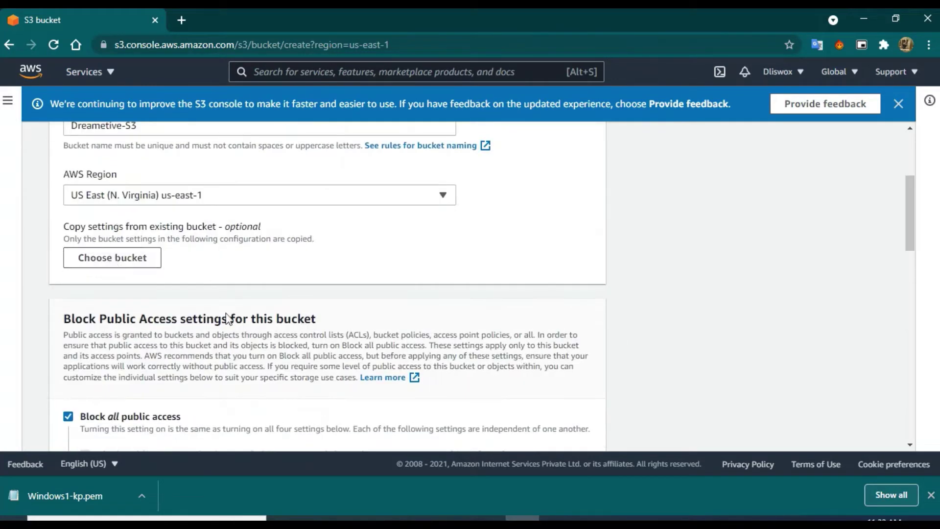
scroll(123, 223, down, 4)
click(68, 215)
Enable bucket versioning, leave server-side encryption disabled and try to create the bucket
scroll(199, 311, down, 10)
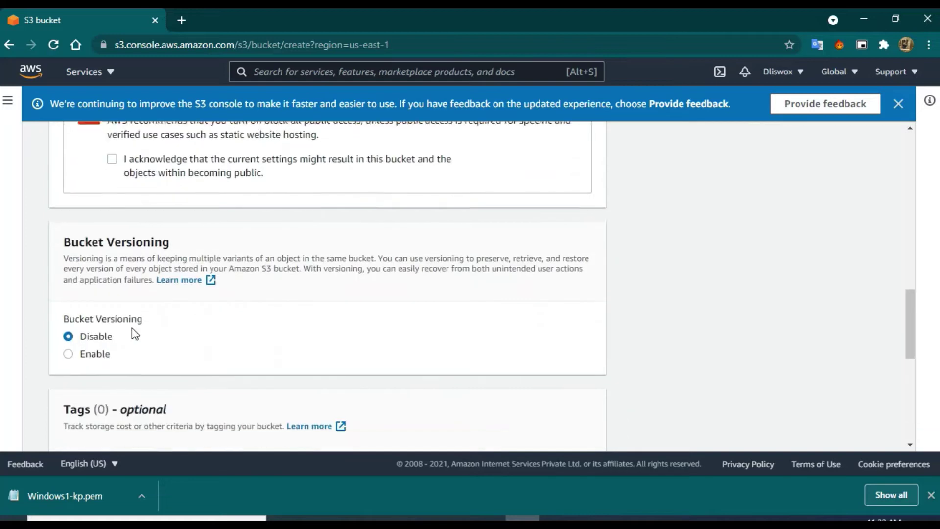
scroll(91, 398, down, 4)
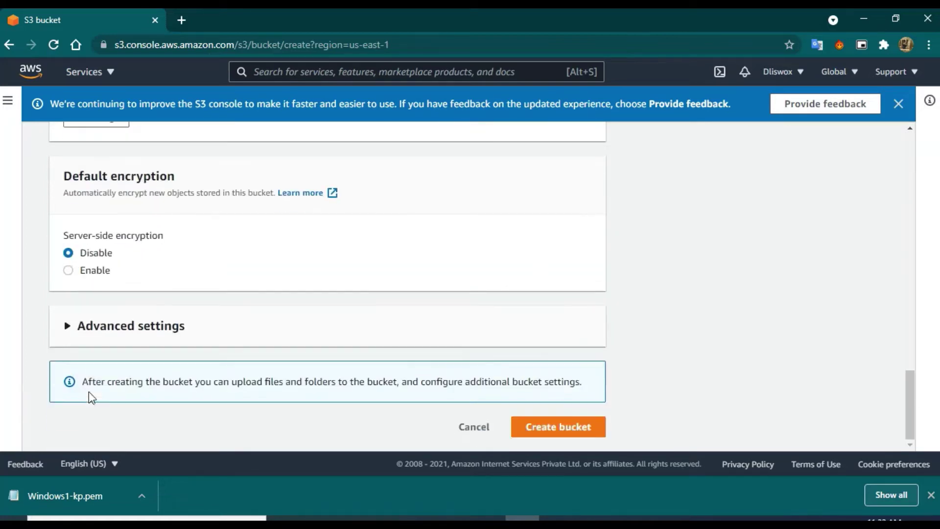
click(68, 270)
click(72, 253)
scroll(171, 316, up, 7)
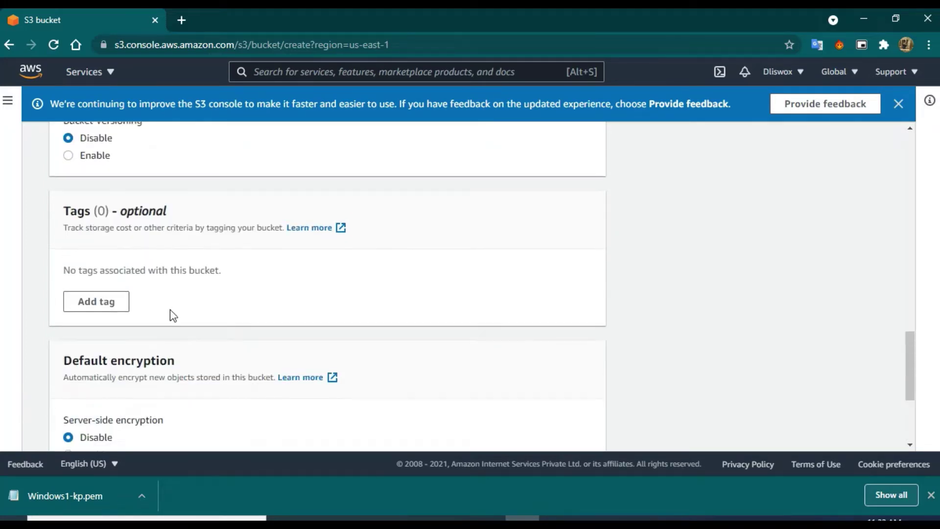
scroll(180, 326, down, 7)
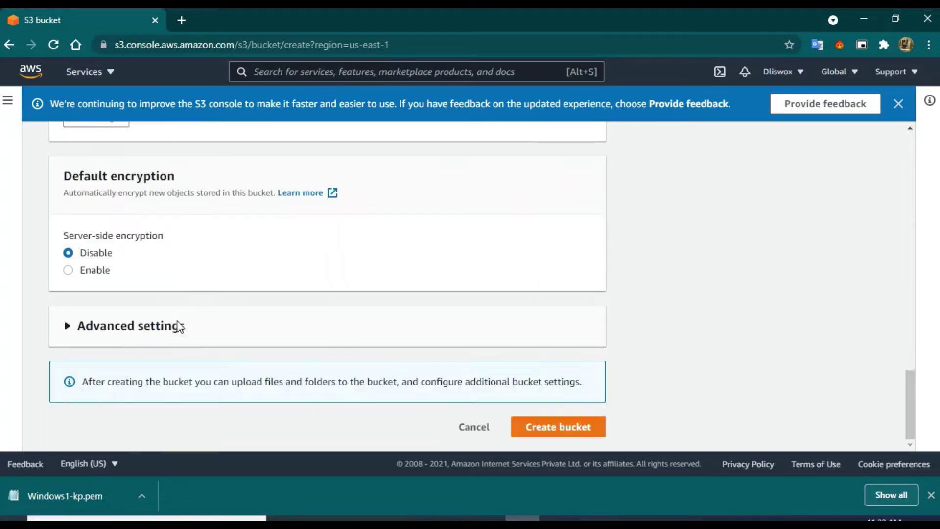
click(571, 431)
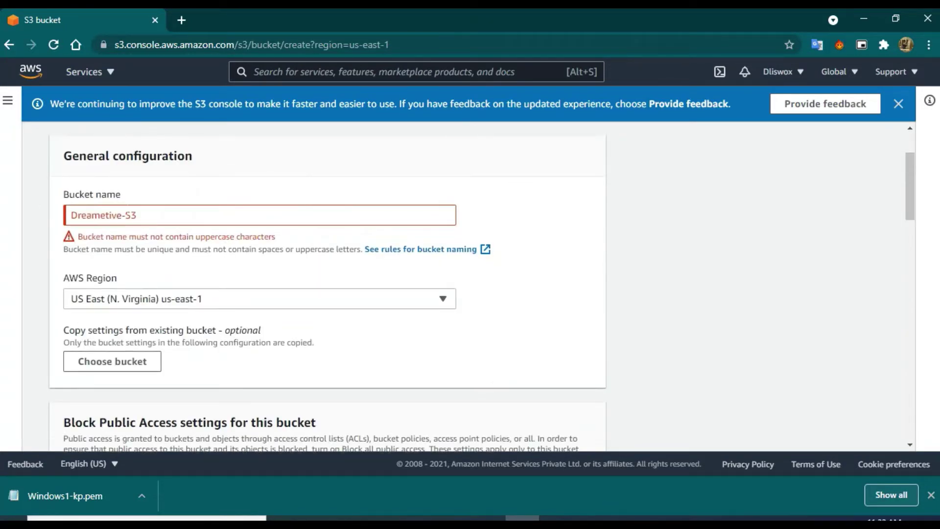
Change the bucket name to the all-lowercase dreametive-s3
click(81, 215)
key(BackSpace)
key(Tab)
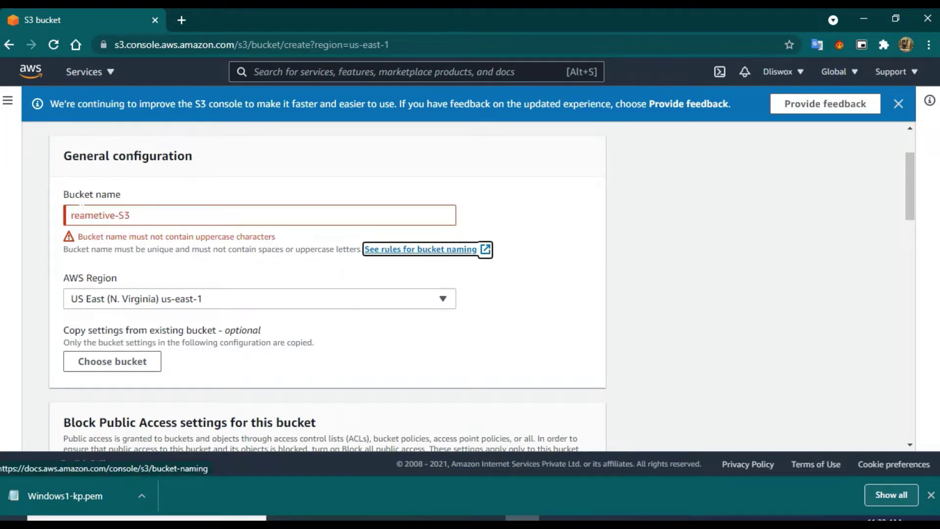
click(71, 215)
text(d)
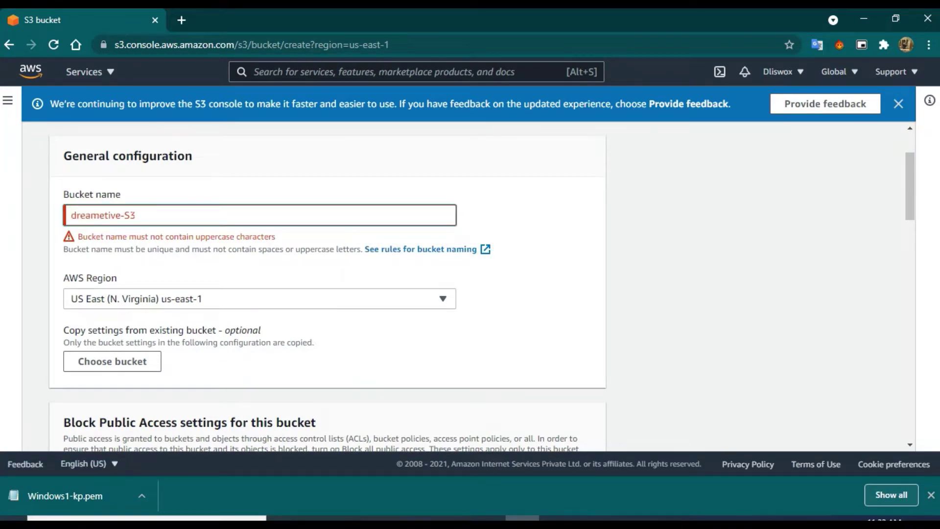
click(129, 215)
key(BackSpace)
text(s)
Acknowledge that the bucket and its objects might become public, and create the bucket
scroll(588, 367, down, 15)
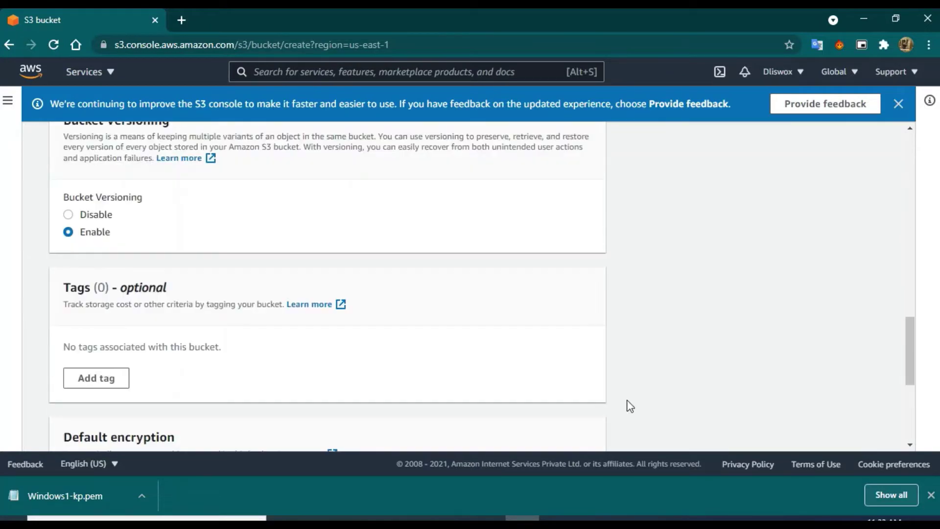
scroll(538, 337, up, 10)
scroll(539, 337, down, 5)
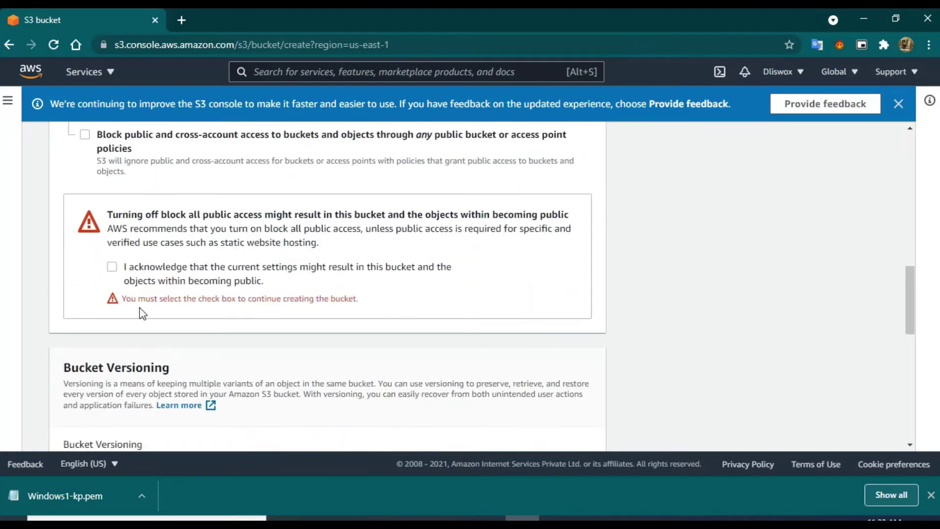
click(113, 268)
scroll(168, 299, down, 10)
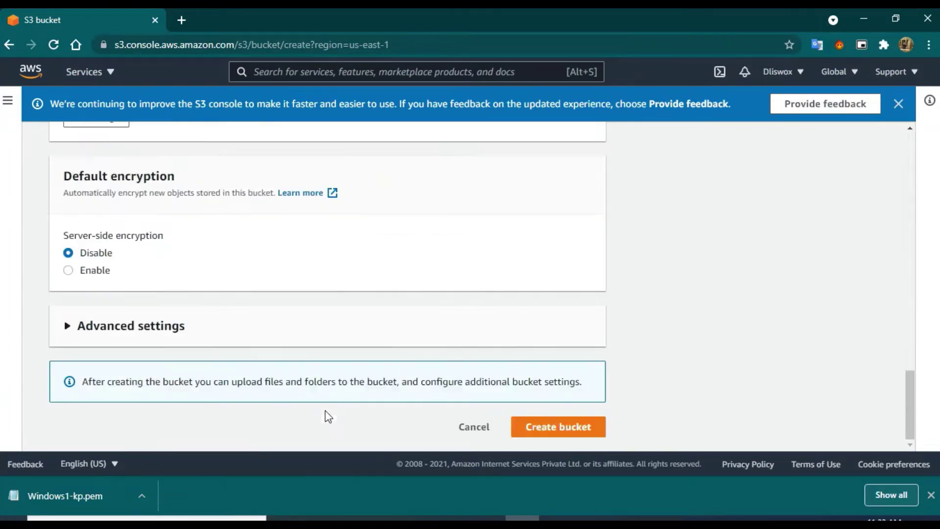
click(568, 426)
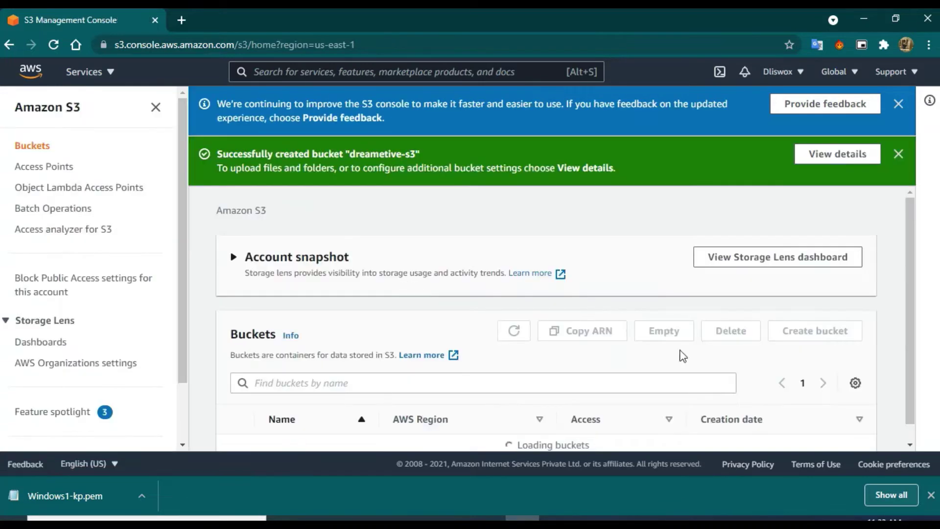
Select the dreametive-s3 bucket in the bucket list and check its public access status
click(235, 426)
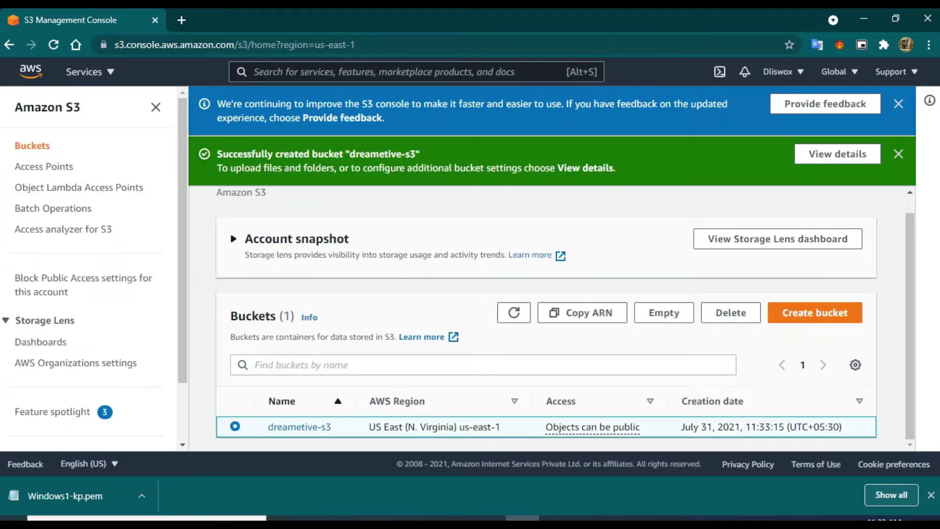
drag(643, 431, 543, 421)
click(537, 440)
Open the IAM service's users list and start adding a user
text(iam)
click(301, 176)
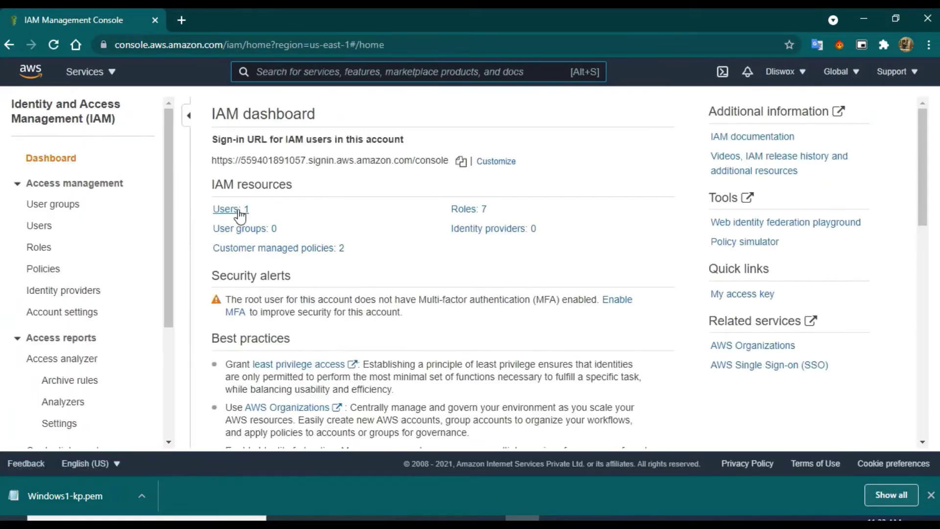
click(230, 209)
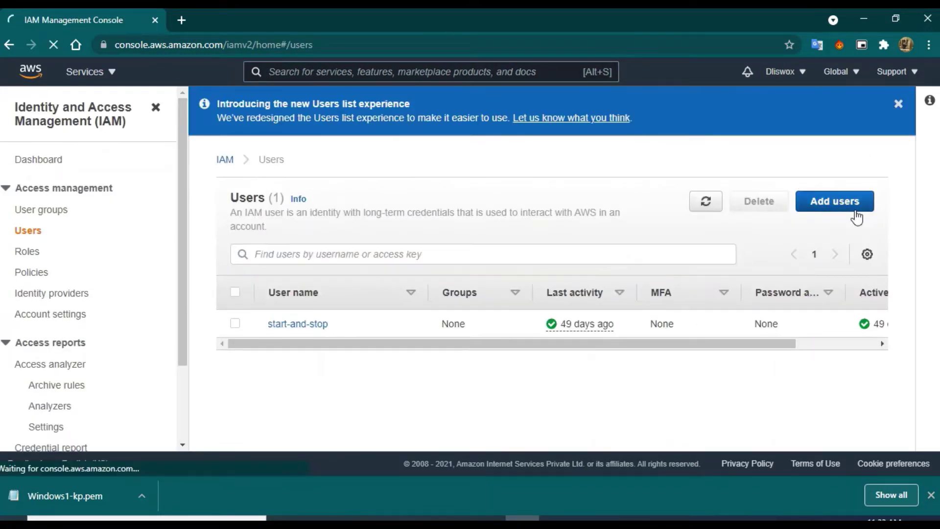
click(856, 217)
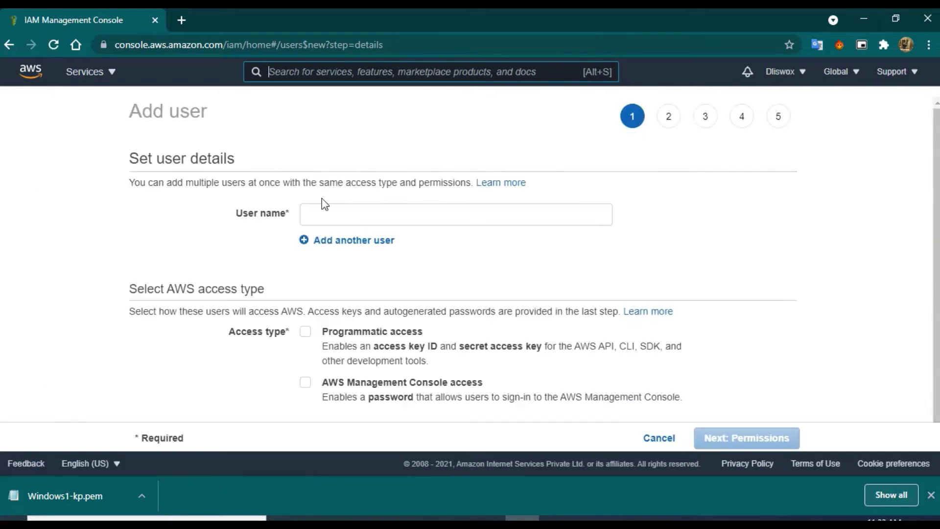
Name the user Dreametive-wins3, grant it programmatic access and continue to its permissions
click(323, 209)
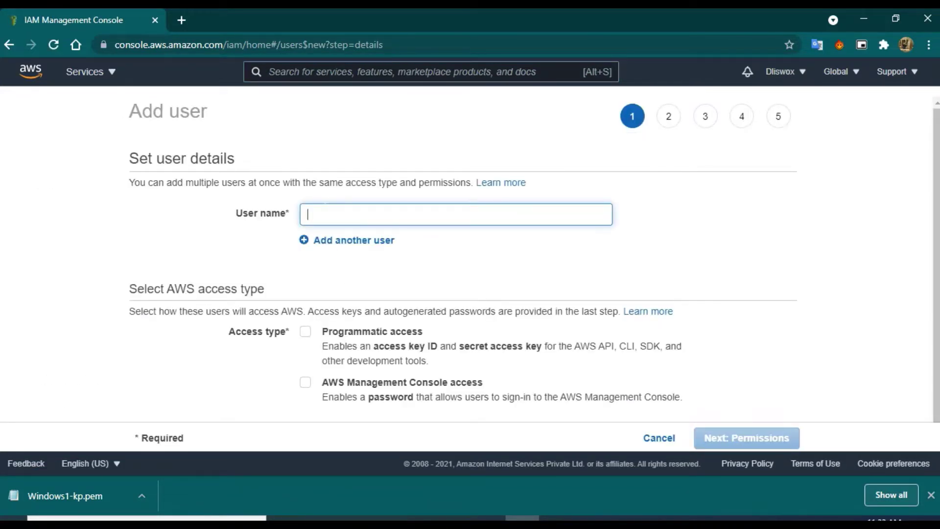
text(Dreametive-wins3)
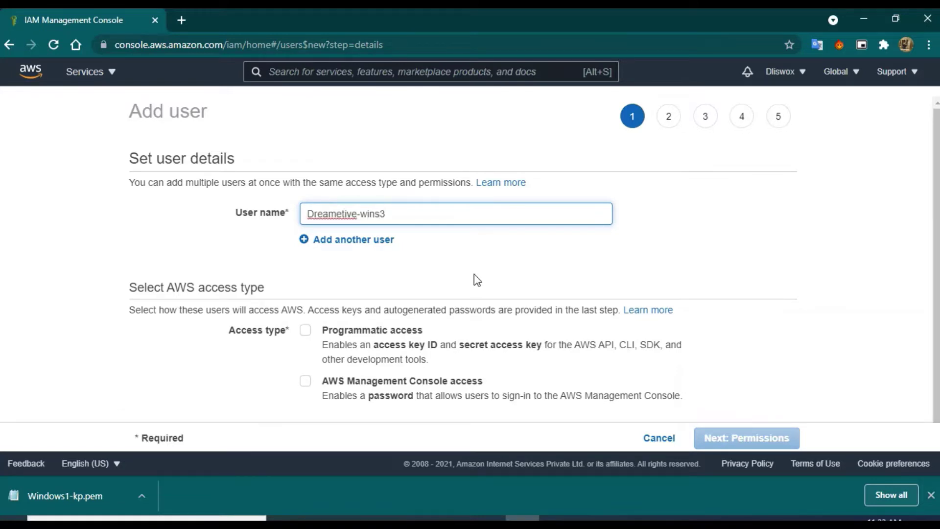
scroll(477, 280, down, 1)
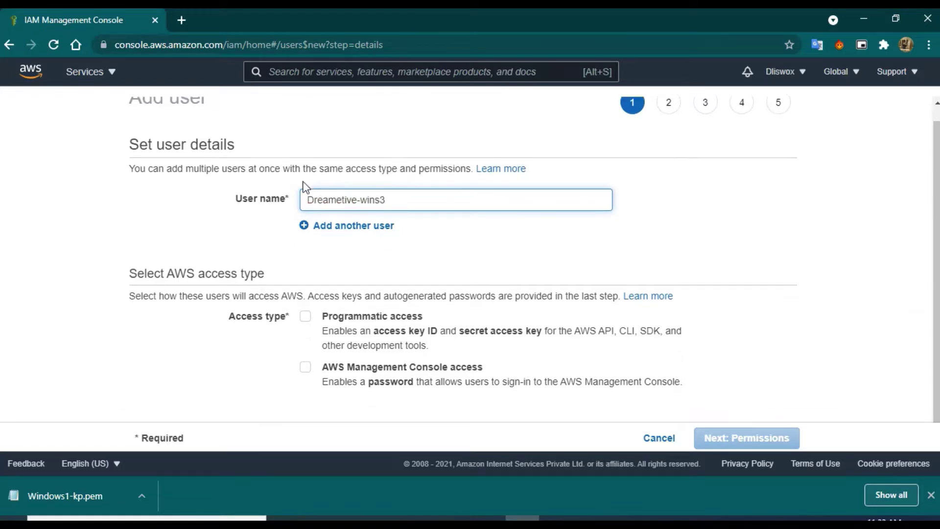
click(305, 316)
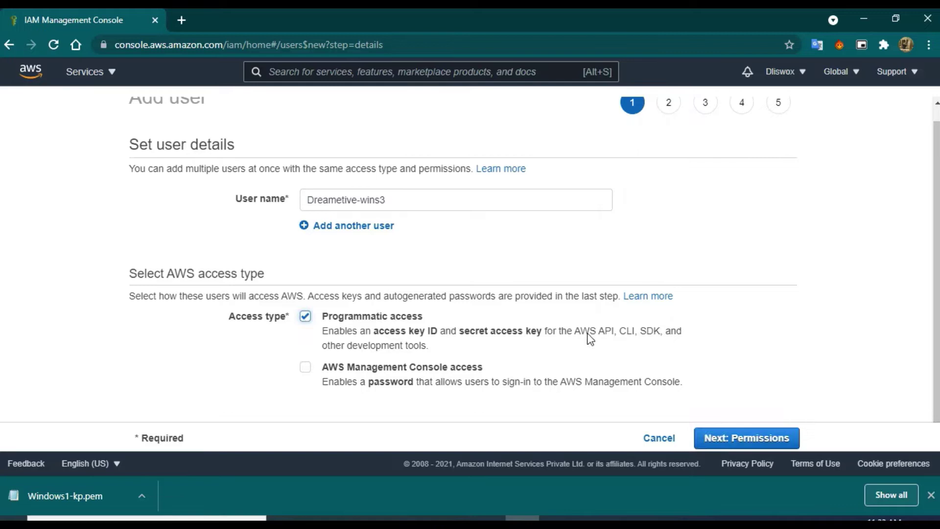
click(754, 439)
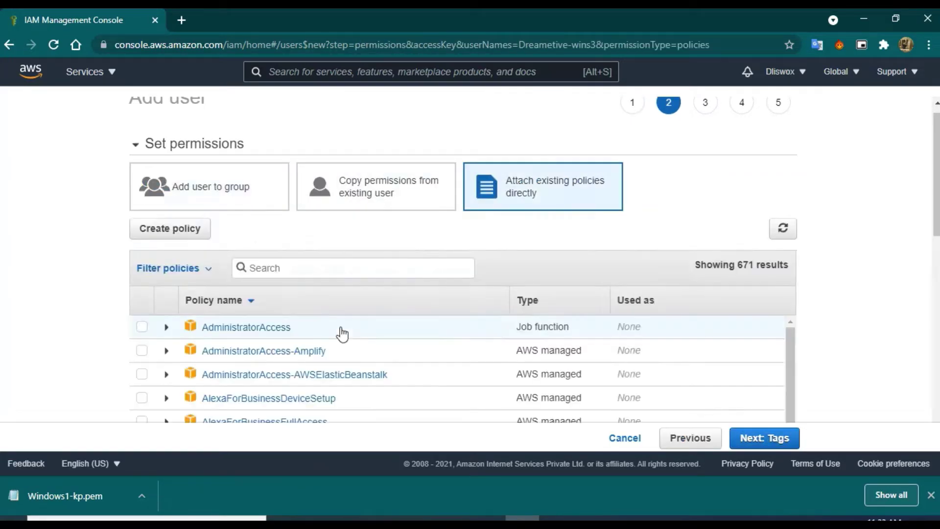
Attach the existing AmazonS3FullAccess and AmazonEC2FullAccess policies to the user and continue to the tags
text(s3fu)
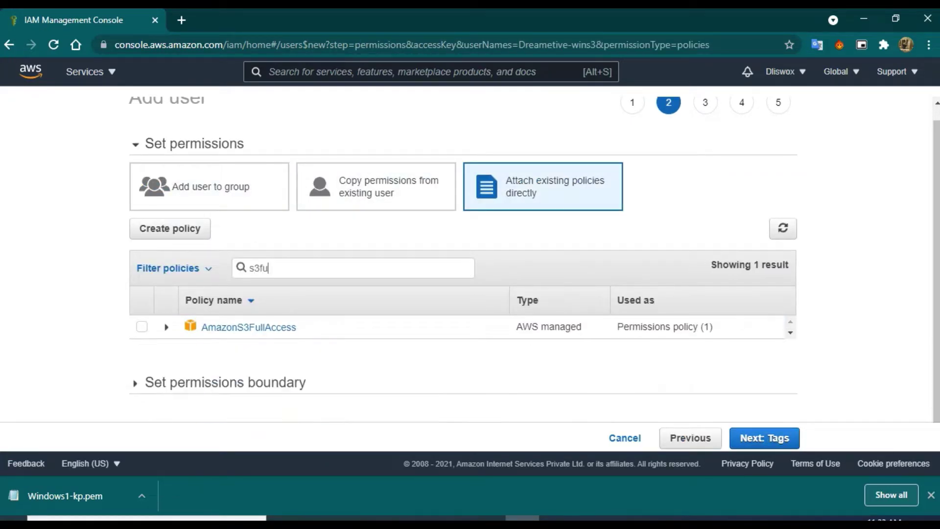
click(143, 327)
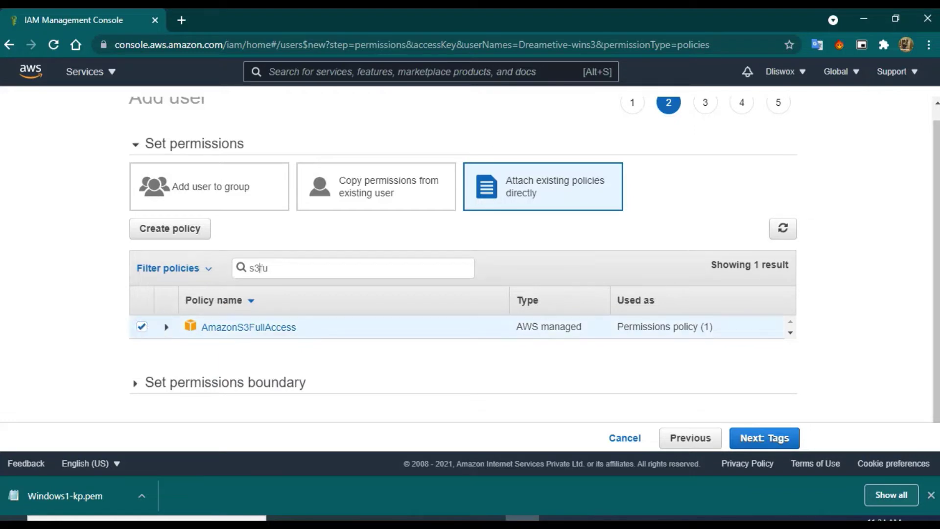
text(ec2)
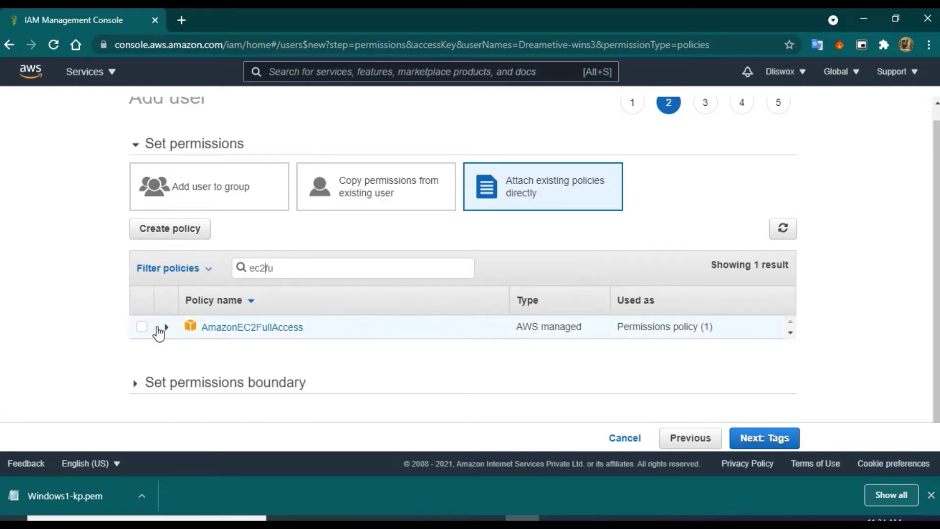
click(141, 327)
click(776, 438)
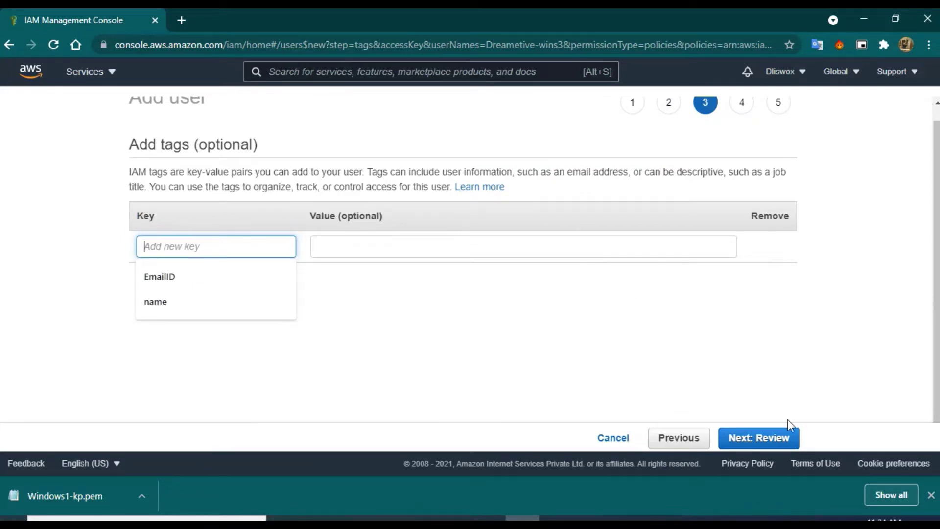
Create the user without tags and download its credentials as a CSV file
click(773, 438)
scroll(333, 294, down, 2)
click(756, 443)
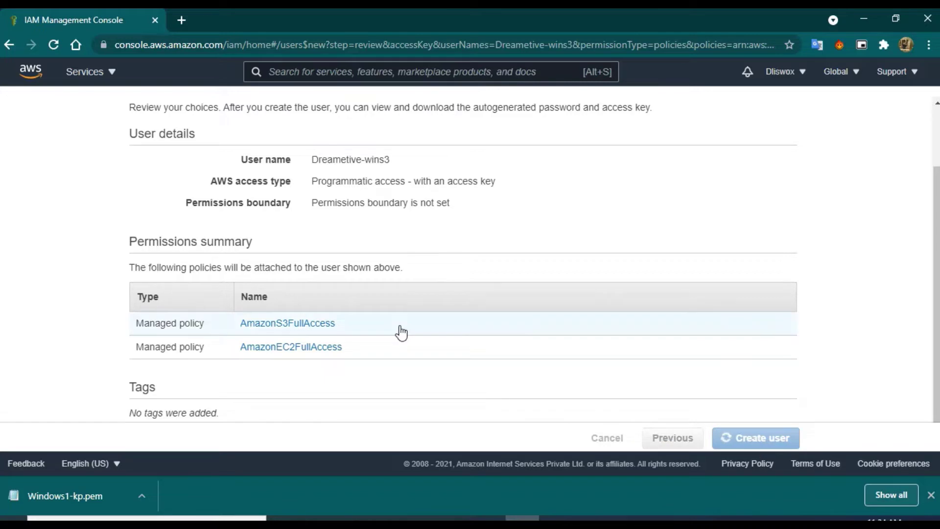
scroll(310, 253, down, 1)
click(185, 286)
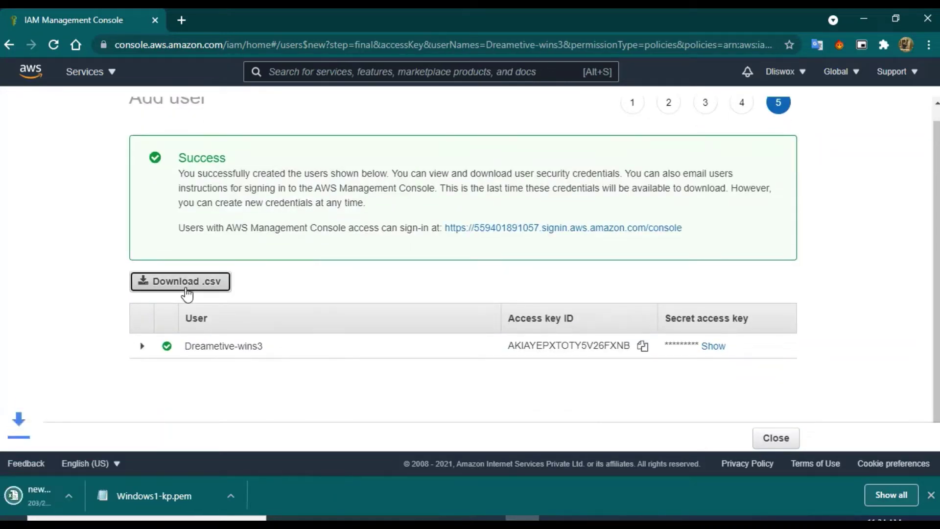
click(136, 503)
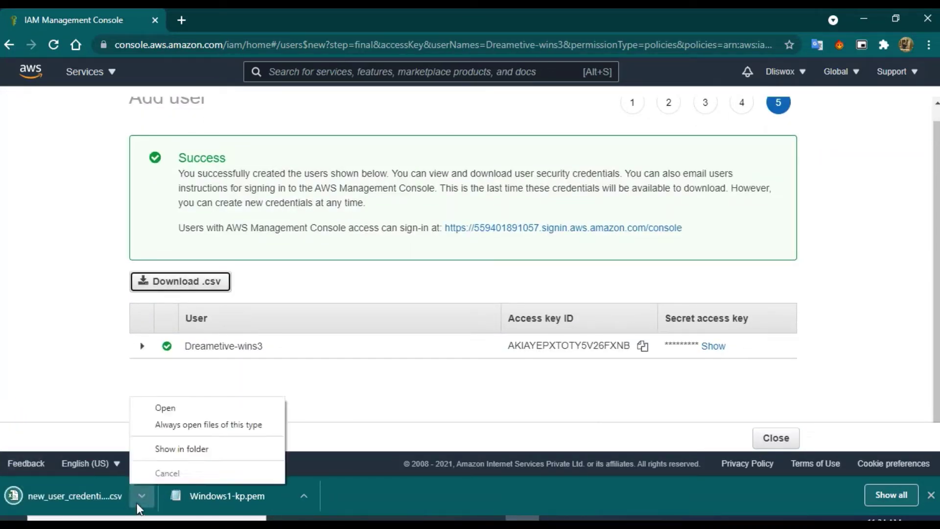
click(426, 399)
Find the IAM roles feature, open the roles list and start creating a role
scroll(105, 382, up, 1)
click(292, 72)
text(roles)
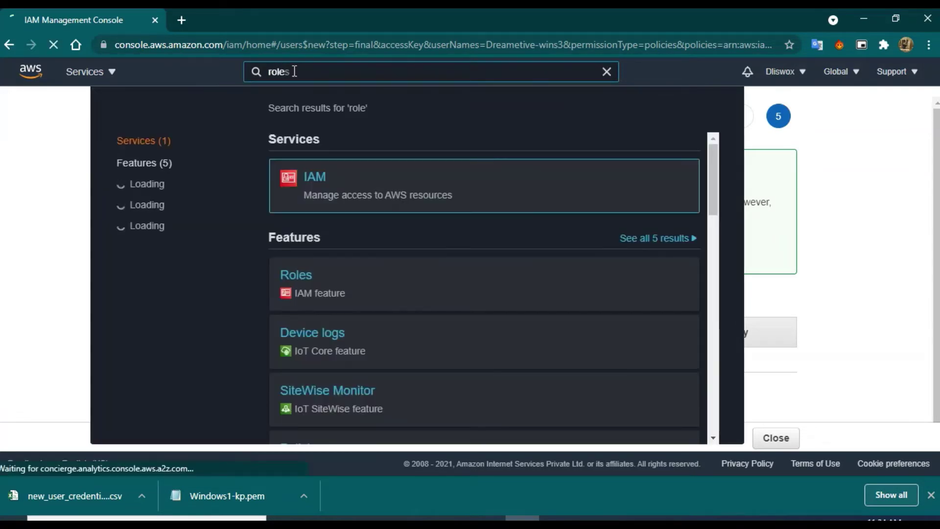
click(308, 275)
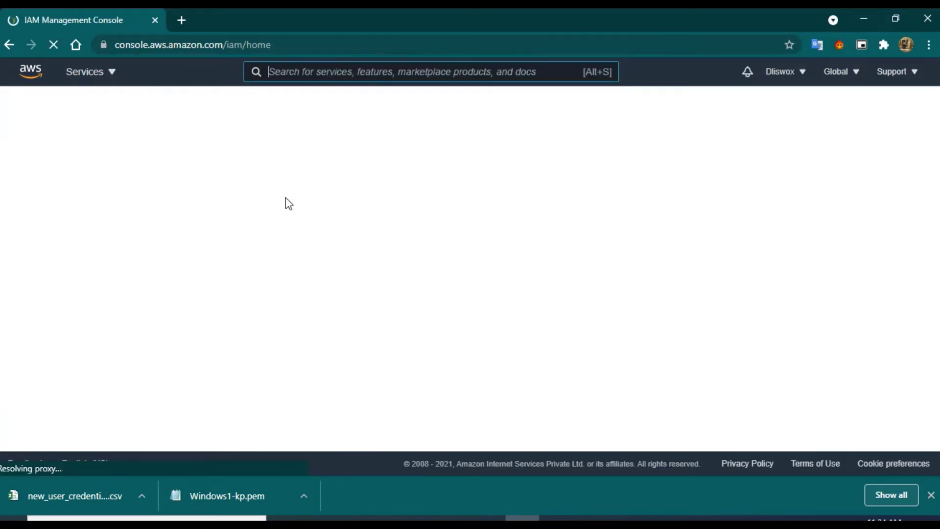
click(464, 206)
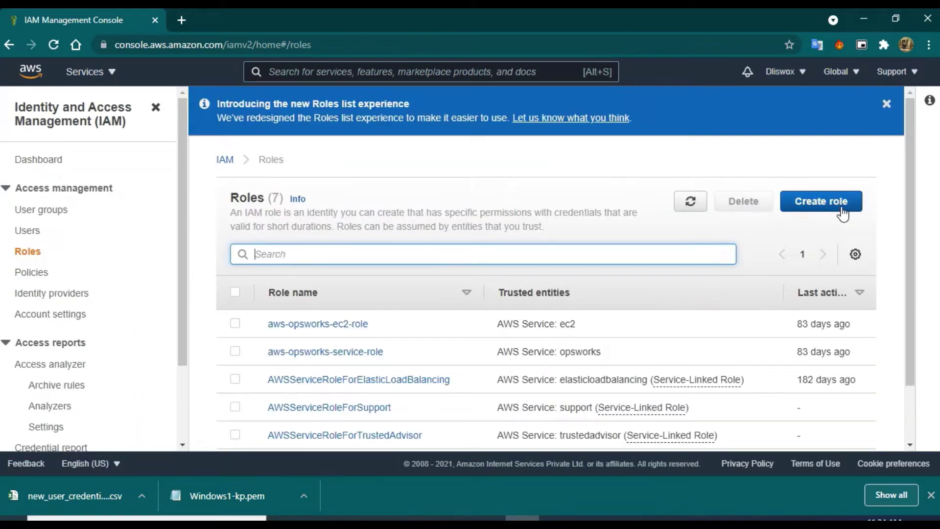
click(821, 201)
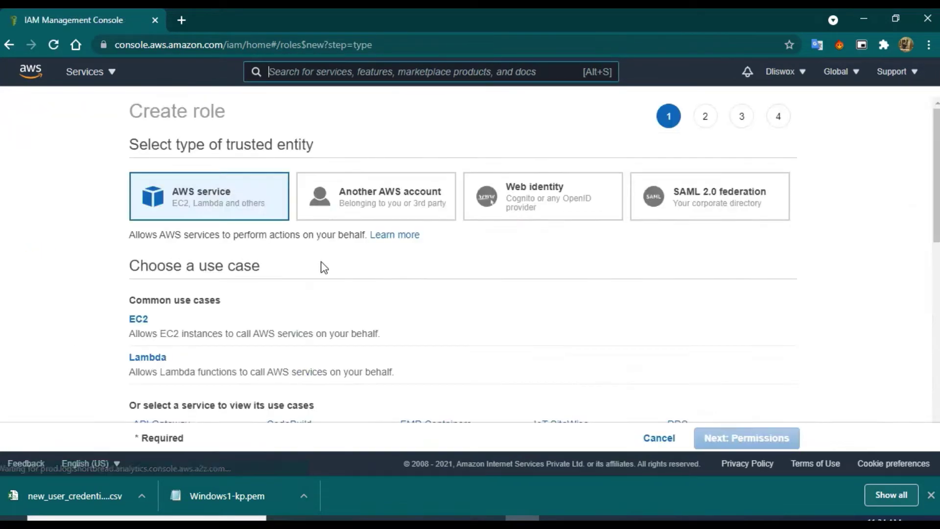
click(318, 348)
scroll(284, 342, down, 4)
click(669, 324)
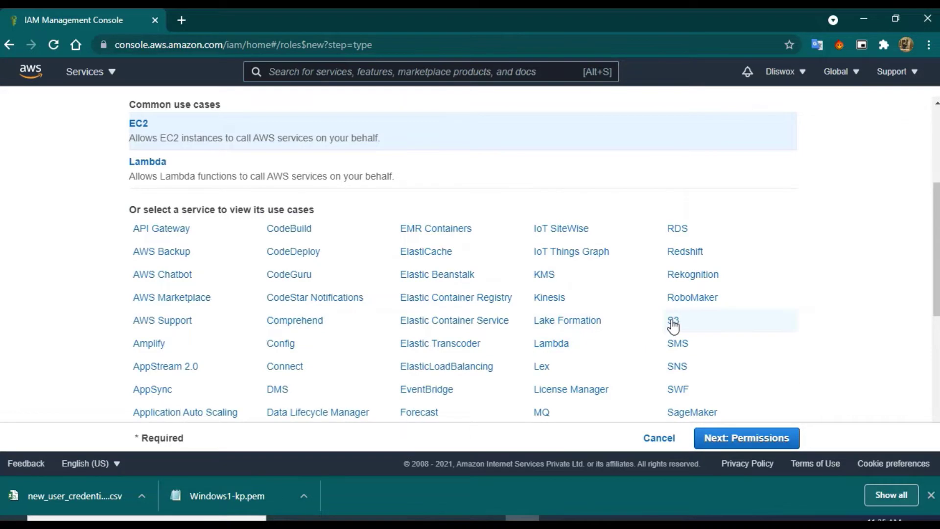
scroll(671, 325, down, 7)
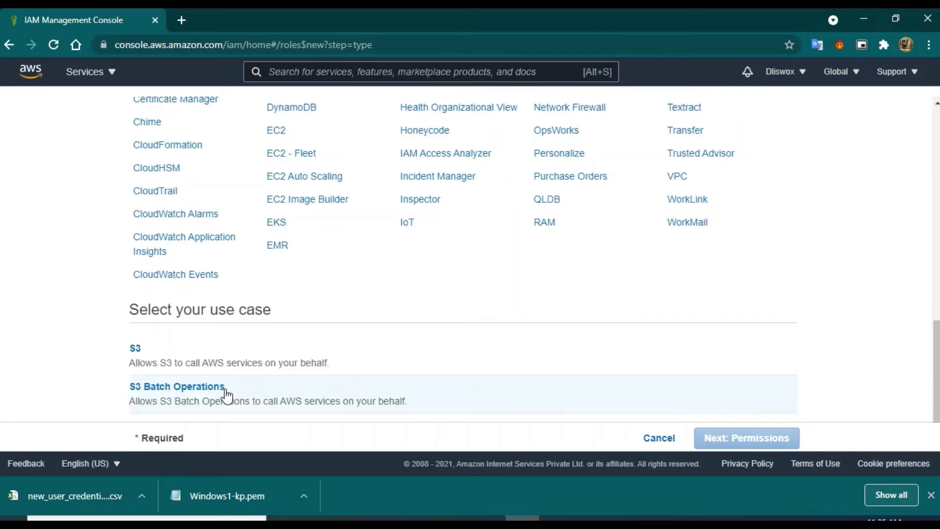
click(265, 403)
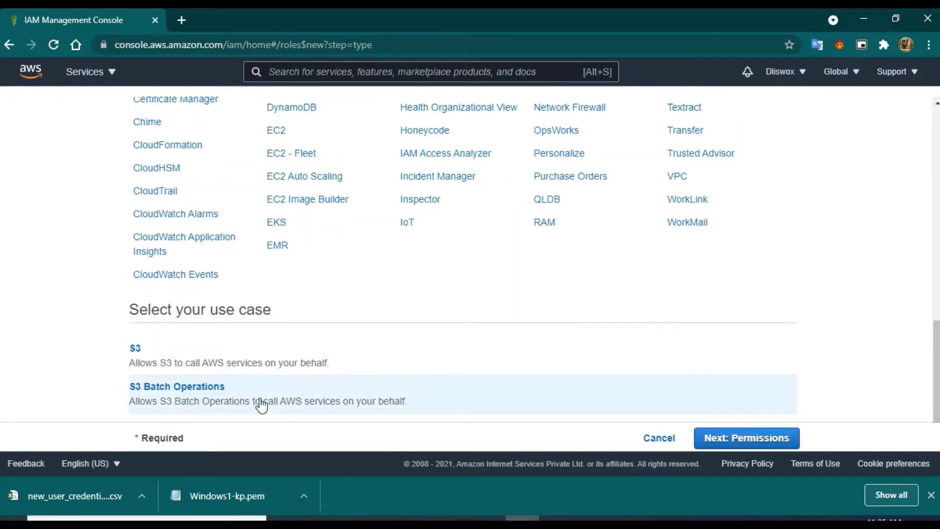
click(138, 351)
scroll(319, 303, up, 6)
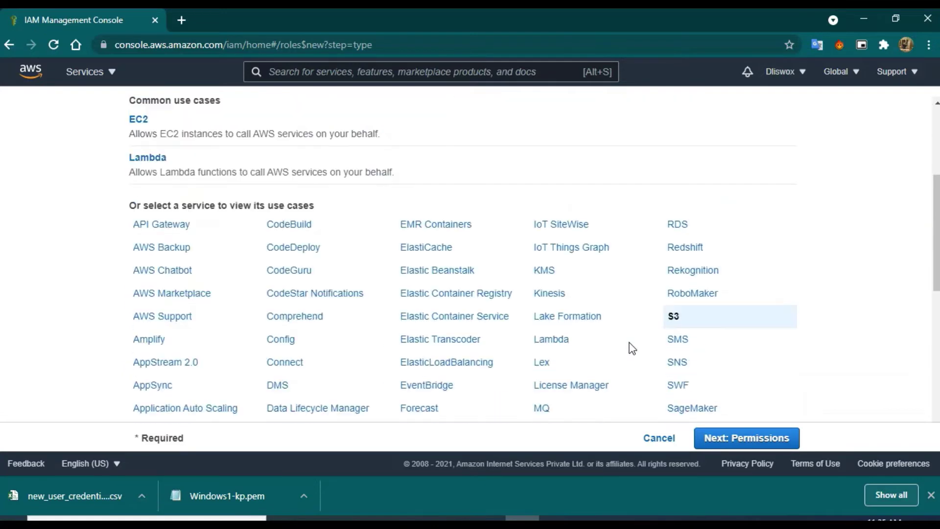
Choose EC2 as the role's common use case and continue to its permissions
click(230, 142)
scroll(522, 256, down, 6)
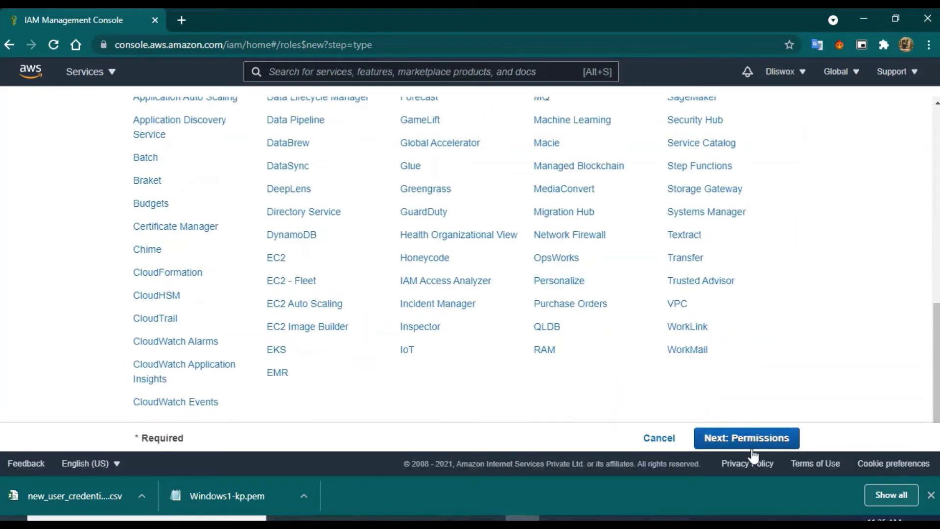
click(743, 438)
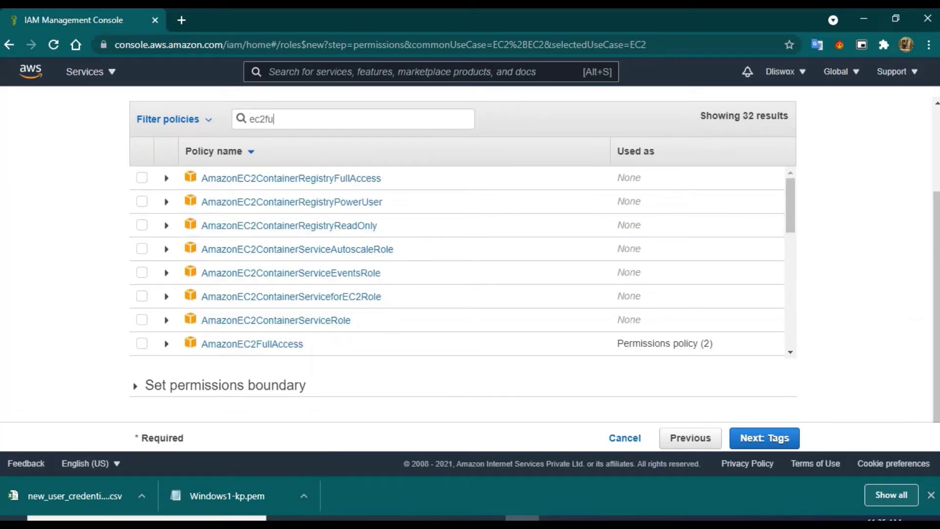
Attach the AmazonEC2FullAccess and AmazonS3FullAccess policies to the role and continue to the tags
click(226, 180)
click(64, 11)
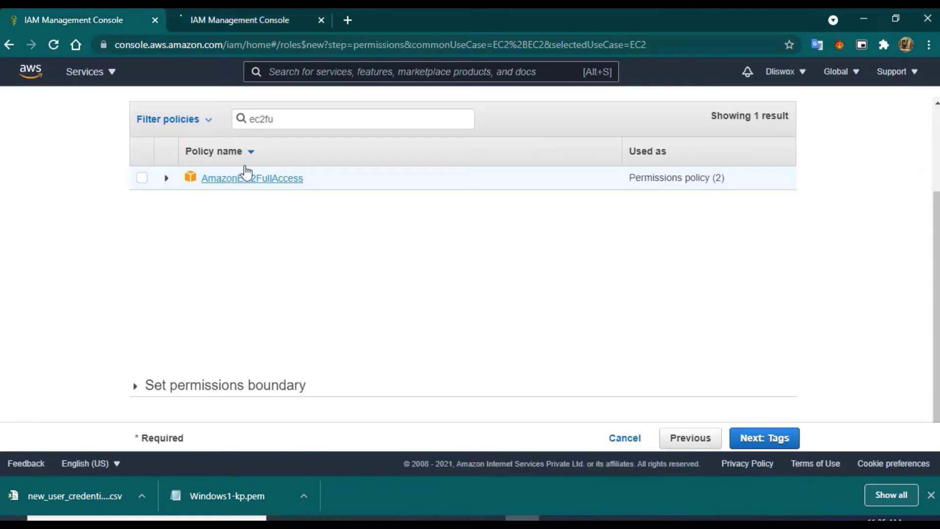
click(141, 178)
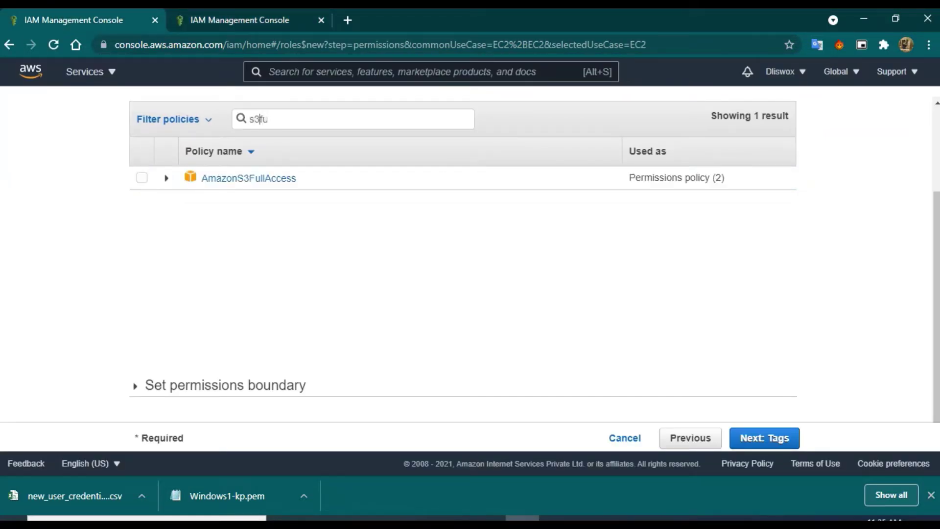
click(141, 178)
click(762, 438)
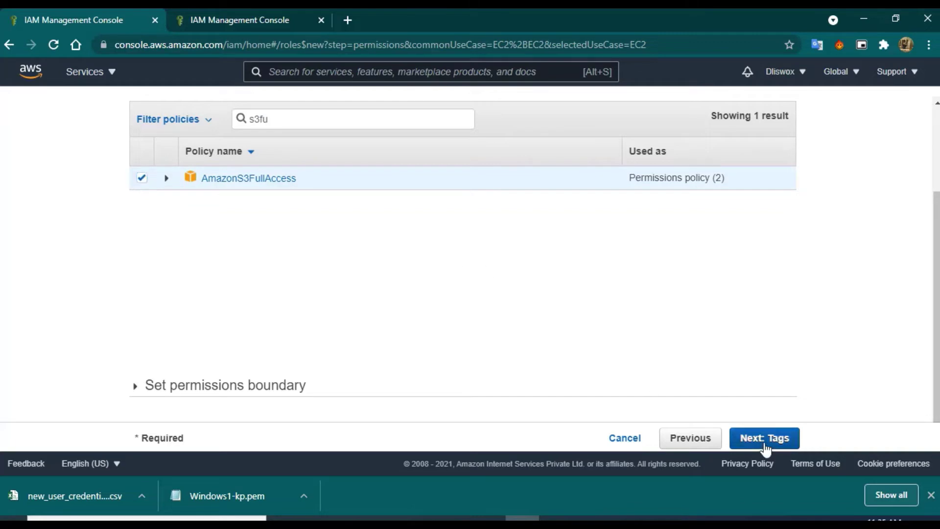
click(269, 13)
click(321, 21)
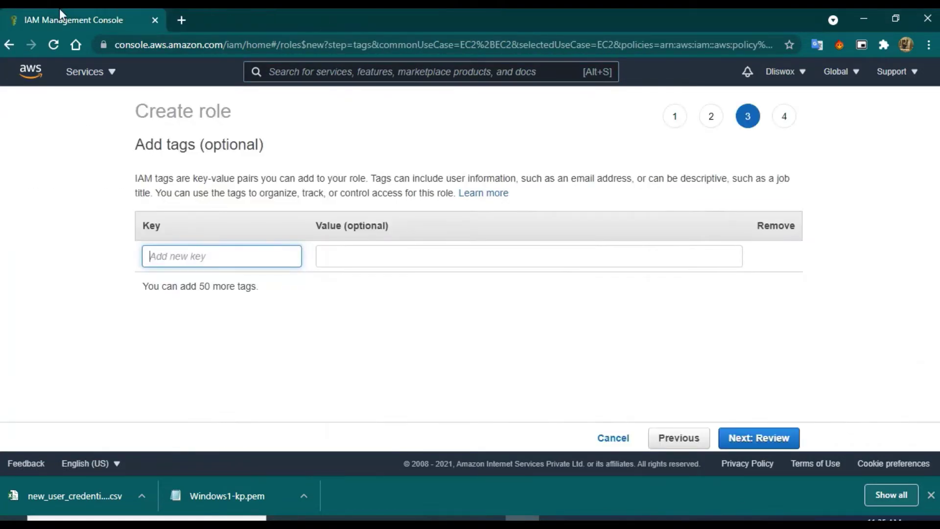
Skip the tags and name the role S3role
click(764, 437)
scroll(392, 284, down, 1)
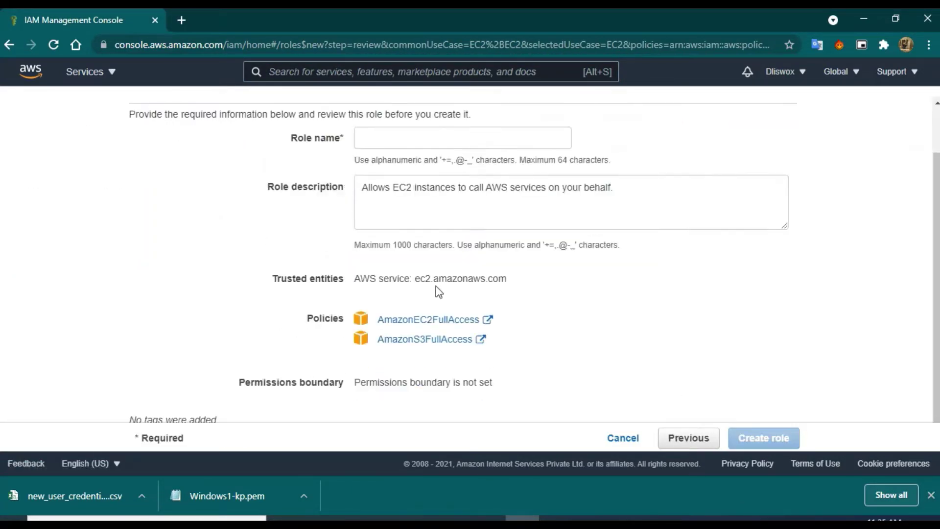
click(421, 140)
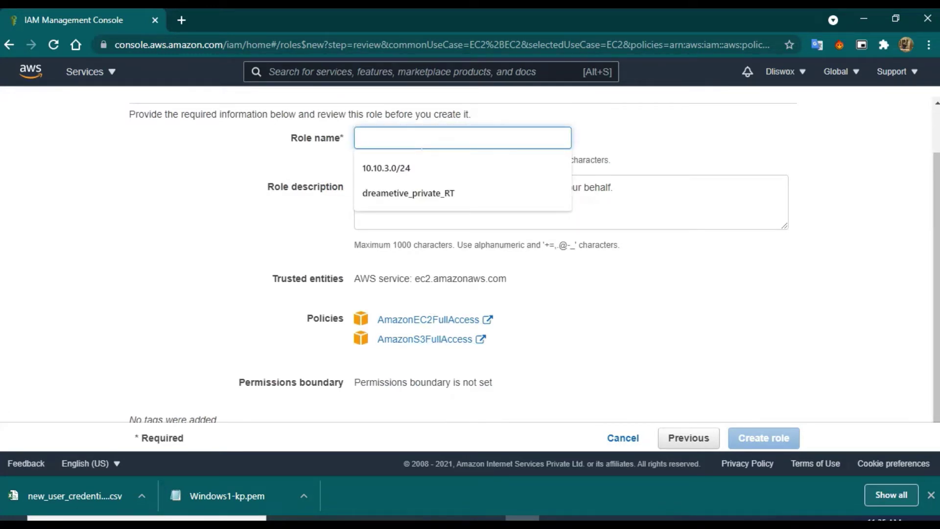
text(S3role)
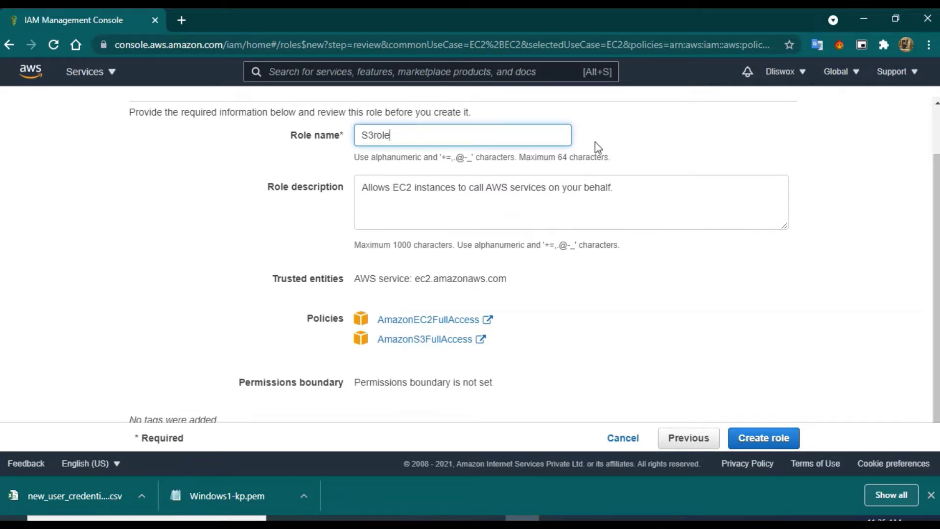
click(414, 187)
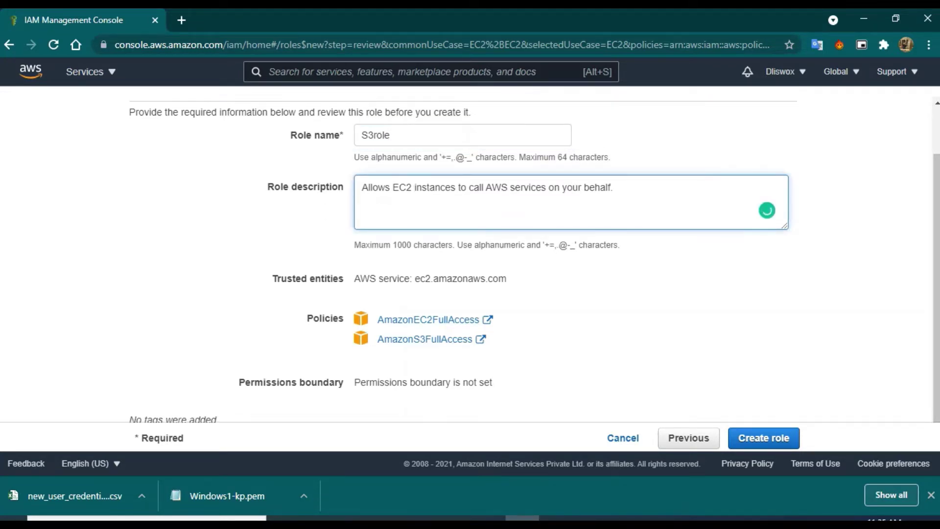
text(For)
key(BackSpace)
key(BackSpace)
key(BackSpace)
key(BackSpace)
Create the role with its default description and check for it in the roles list
click(755, 438)
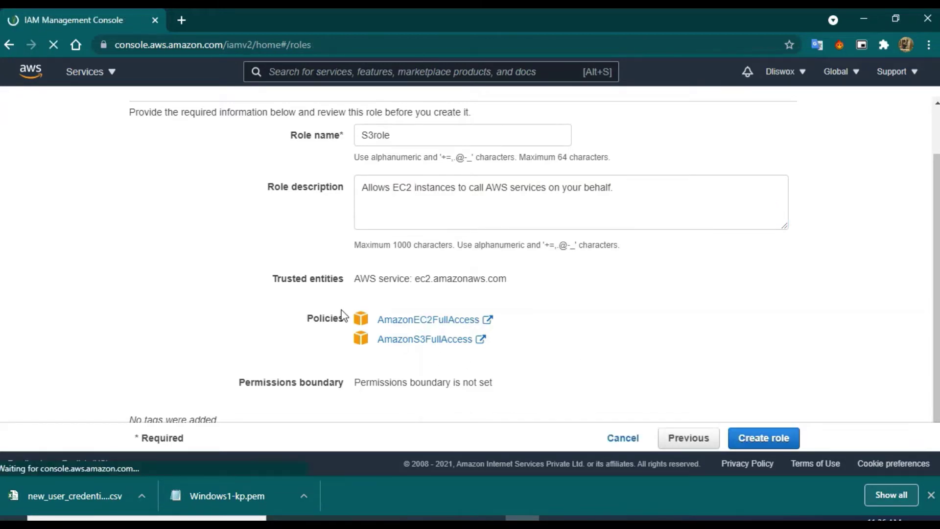
scroll(421, 348, down, 3)
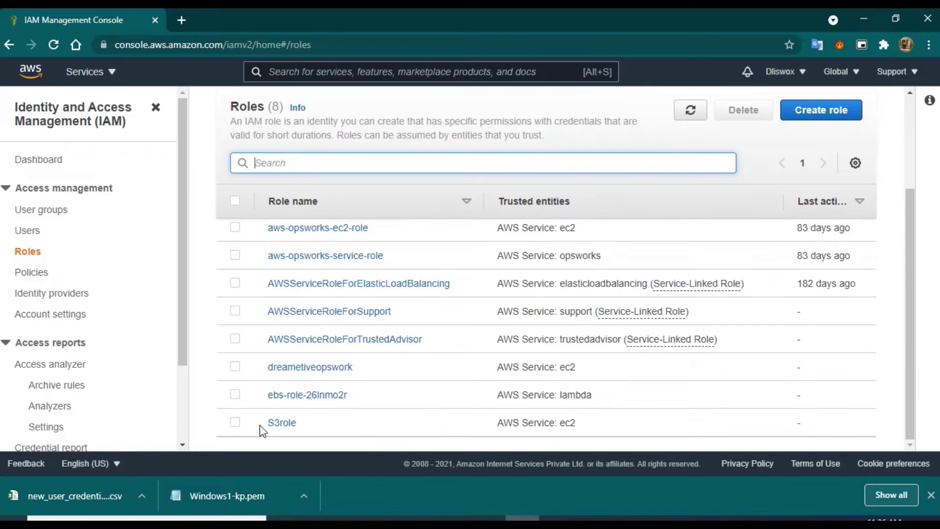
scroll(245, 357, up, 3)
scroll(247, 359, down, 3)
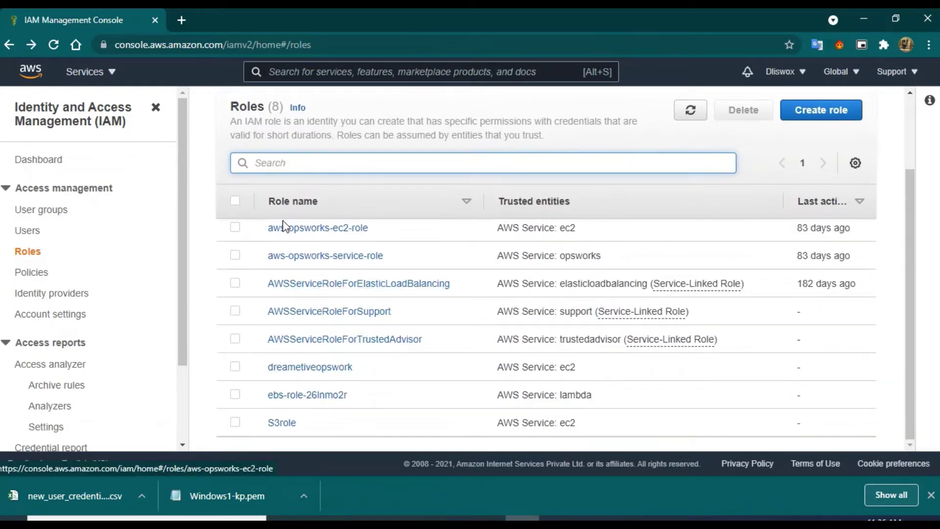
scroll(294, 410, up, 3)
Search for the ec2 service and open its list of running instances
click(292, 71)
text(ec2)
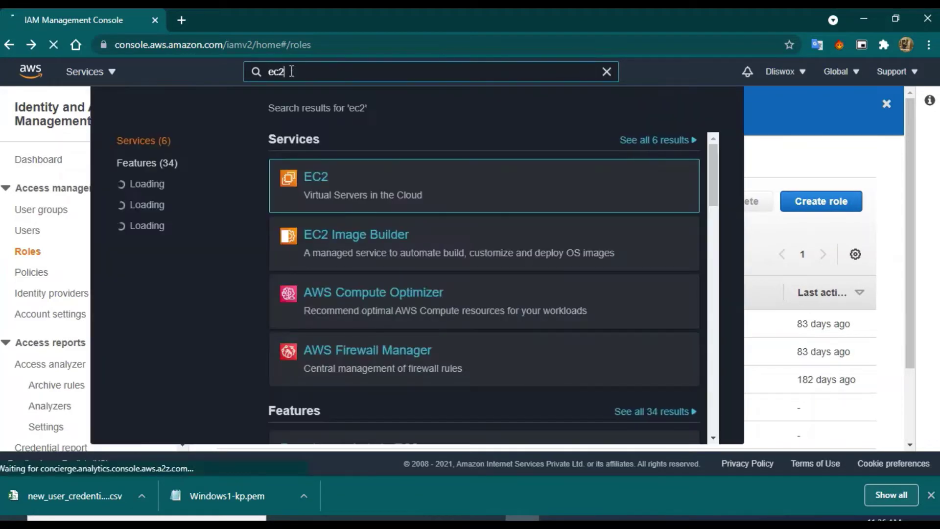
key(Return)
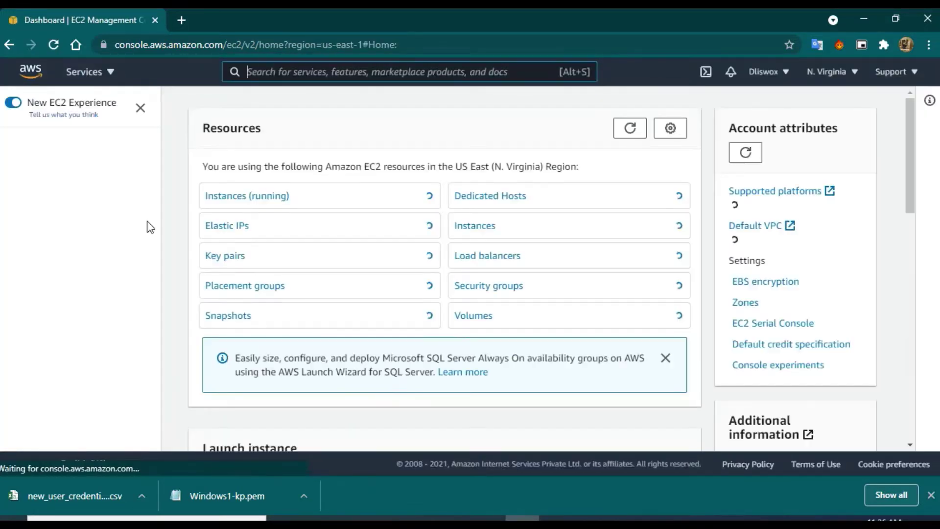
click(238, 196)
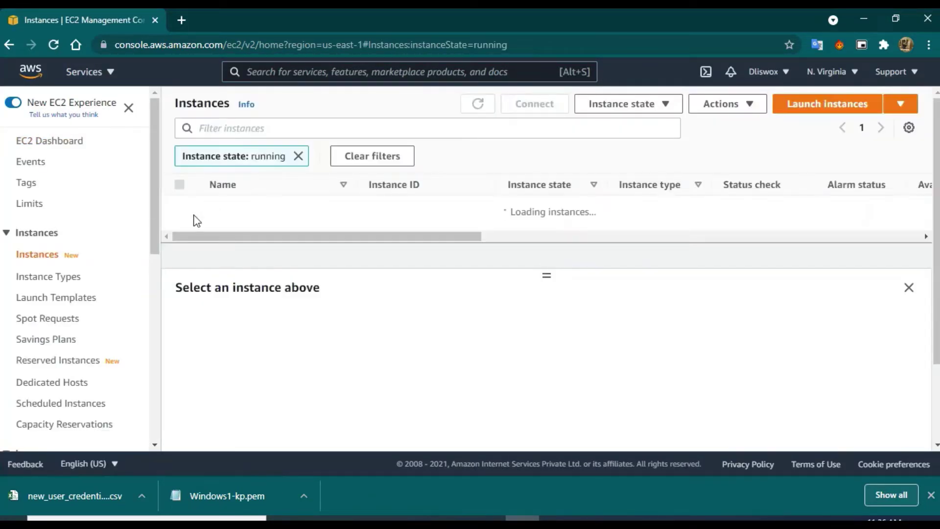
Modify the IAM role of the Dreametive-win instance by attaching S3role and saving
click(179, 207)
click(724, 104)
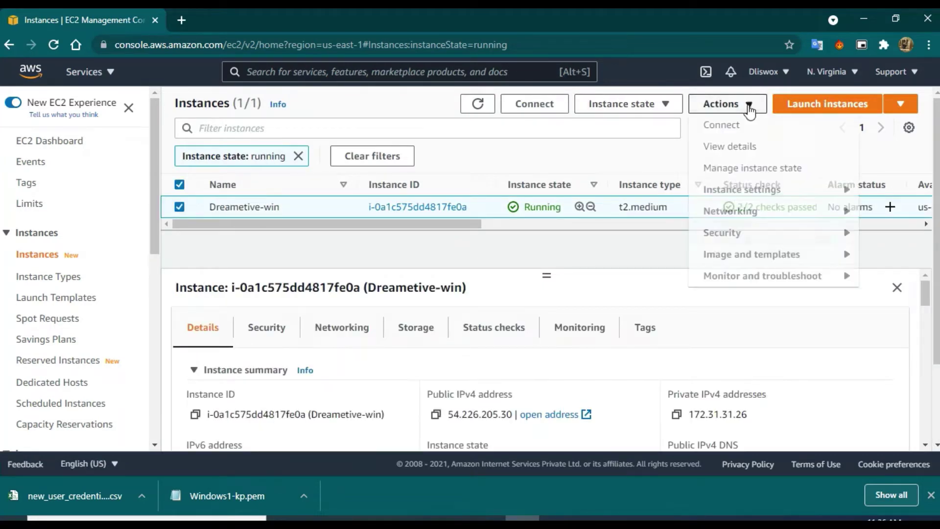
mouse_move(742, 243)
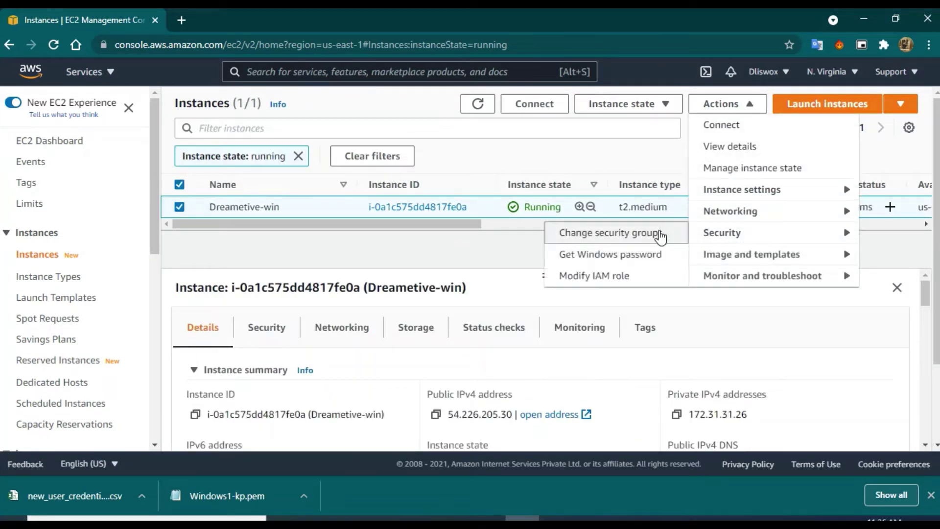
click(592, 275)
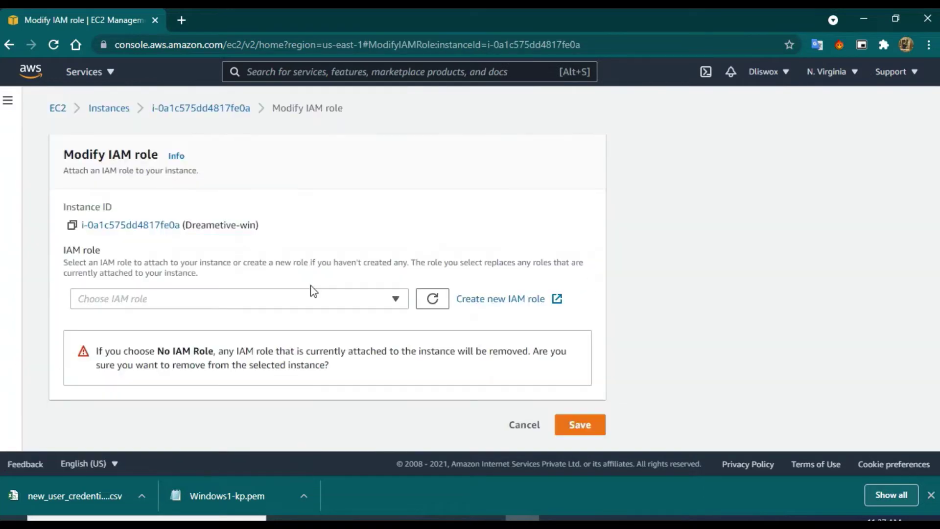
click(222, 299)
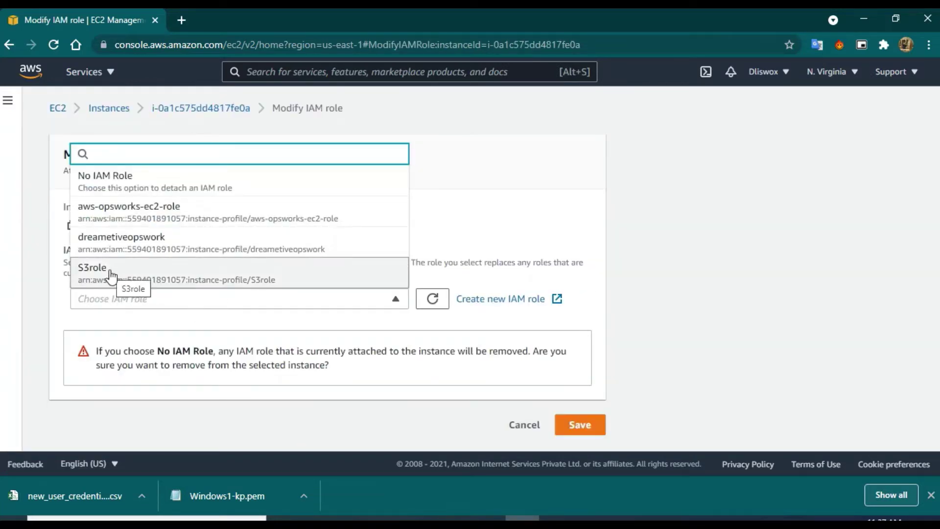
click(95, 269)
click(580, 353)
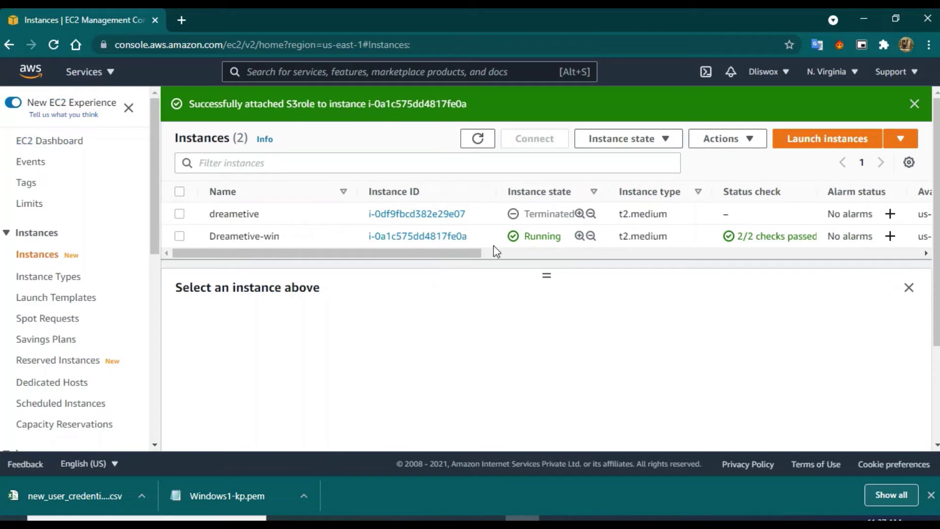
Select the Dreametive-win instance and copy its public IPv4 address
click(179, 236)
scroll(509, 352, down, 3)
scroll(509, 345, up, 3)
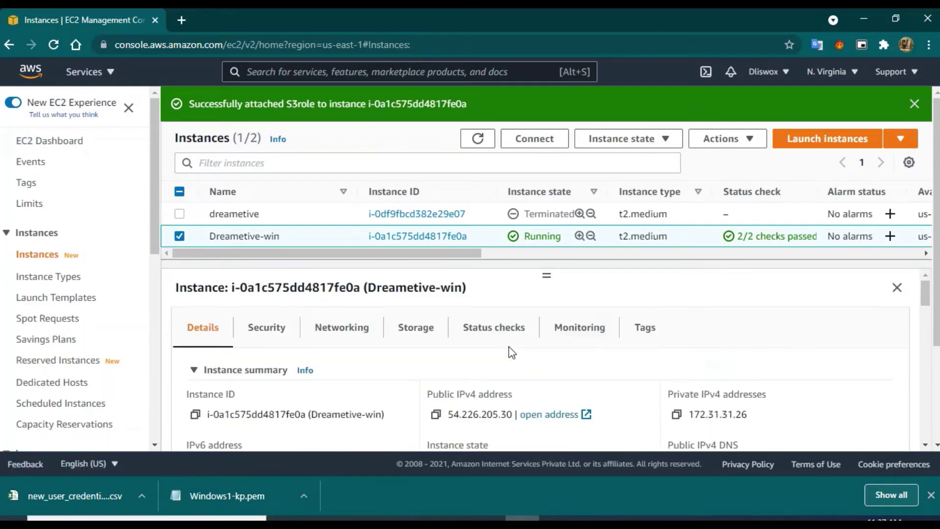
click(435, 414)
Switch to Remote Desktop Connection and connect to the copied address 54.226.205.30
key(super)
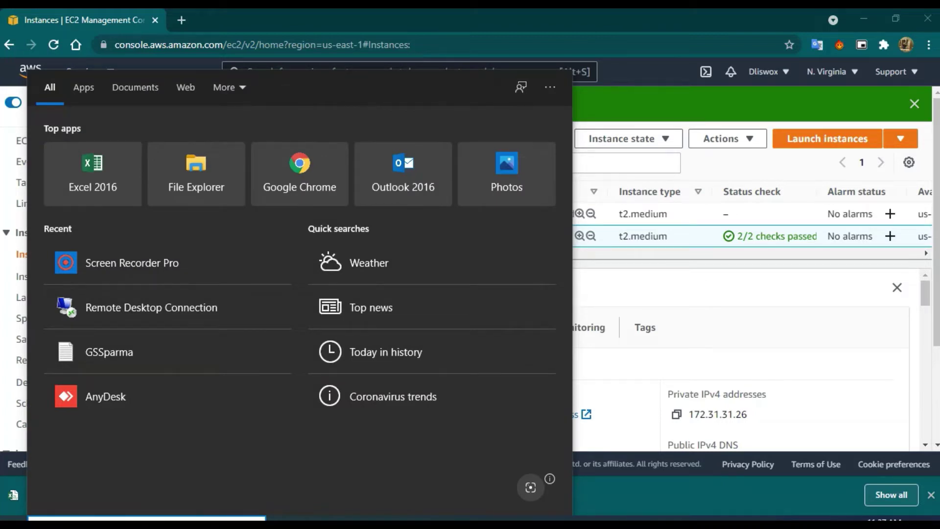
text(r)
key(Return)
key(ctrl+v)
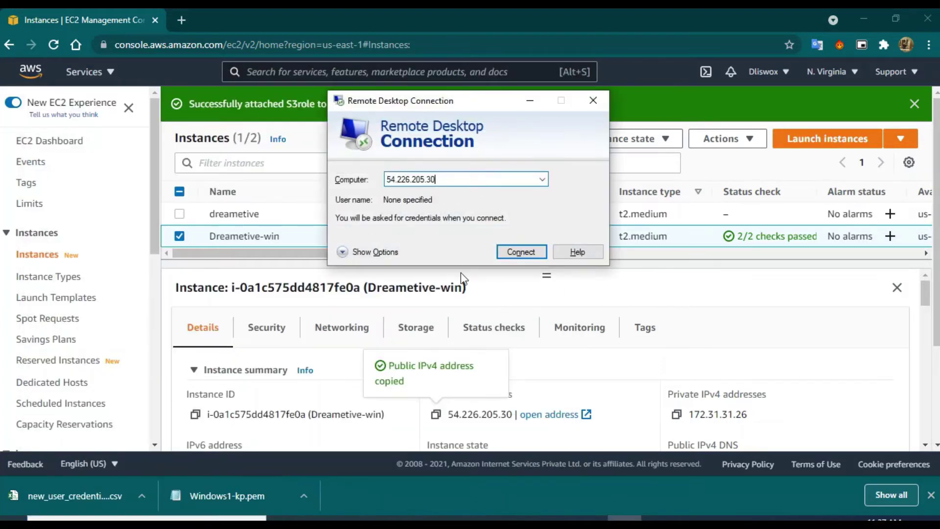
click(521, 251)
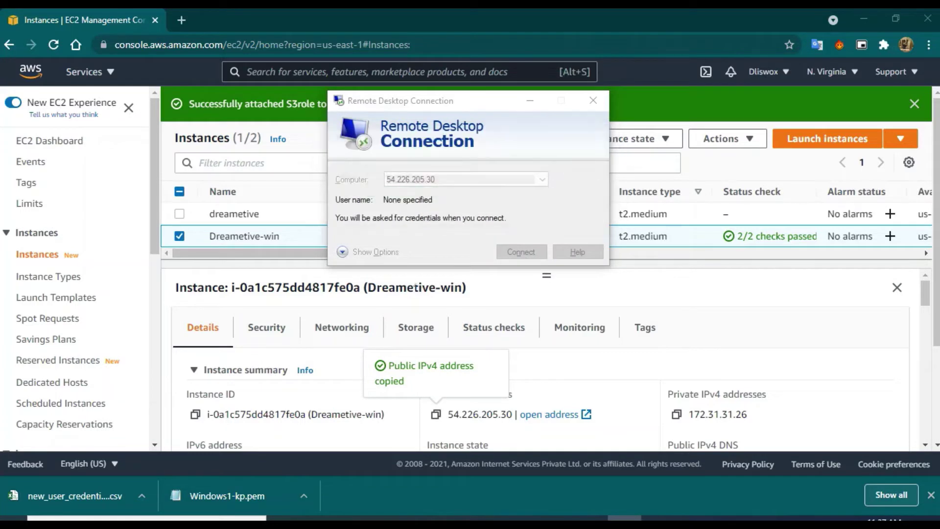
Enter administrator as the remote connection's user name and return to the EC2 instances list
text(aD)
key(BackSpace)
key(BackSpace)
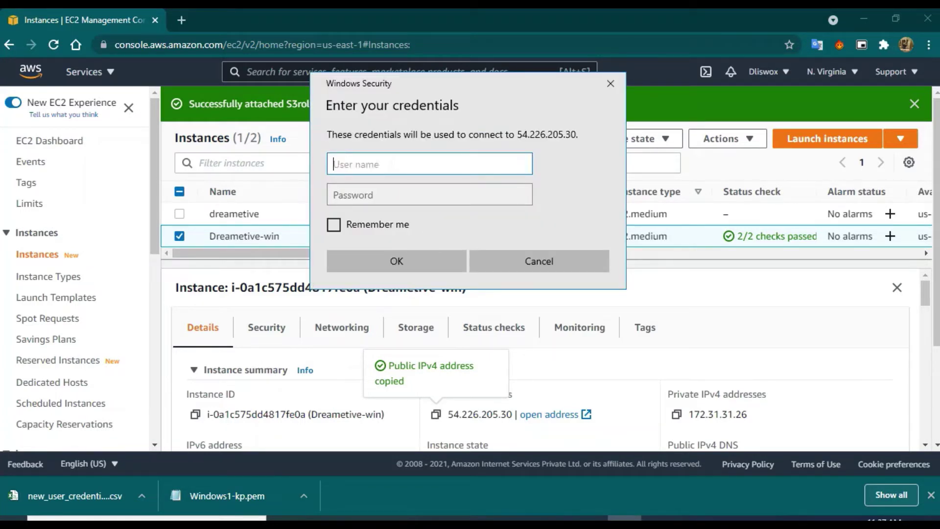
text(administrator)
key(Tab)
click(765, 294)
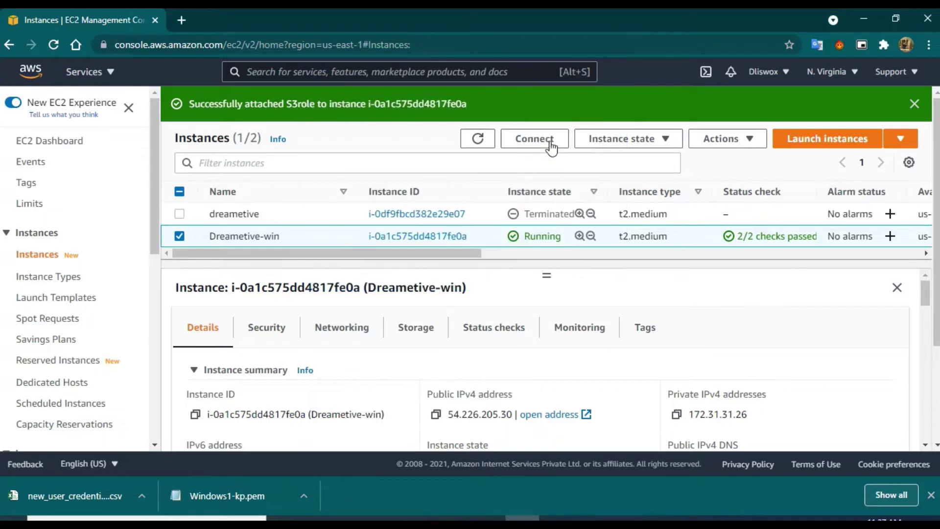
Open the RDP client connection details for the Dreametive-win instance
click(424, 330)
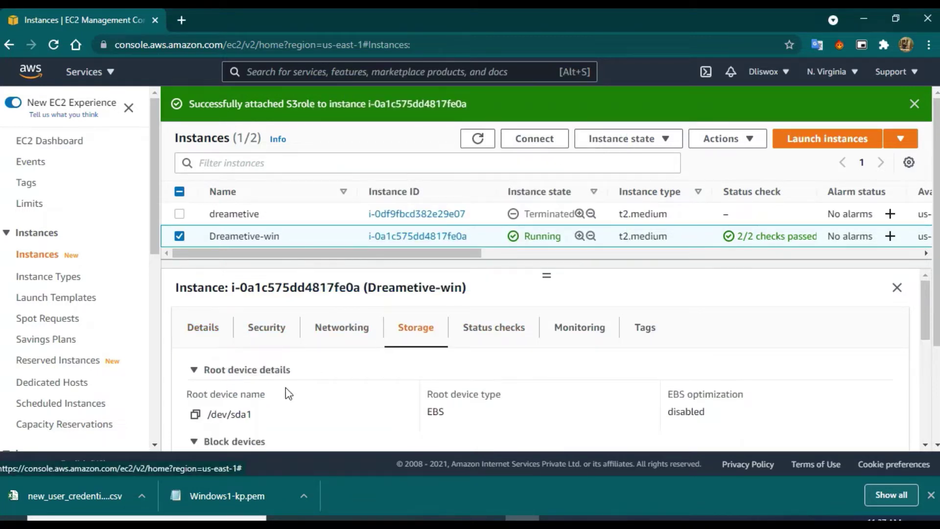
click(205, 328)
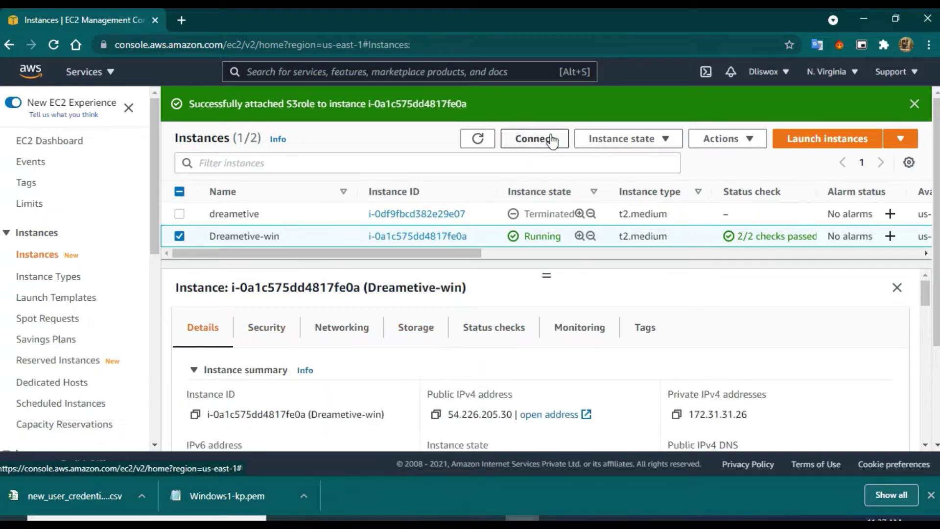
click(534, 138)
click(205, 223)
scroll(208, 232, down, 2)
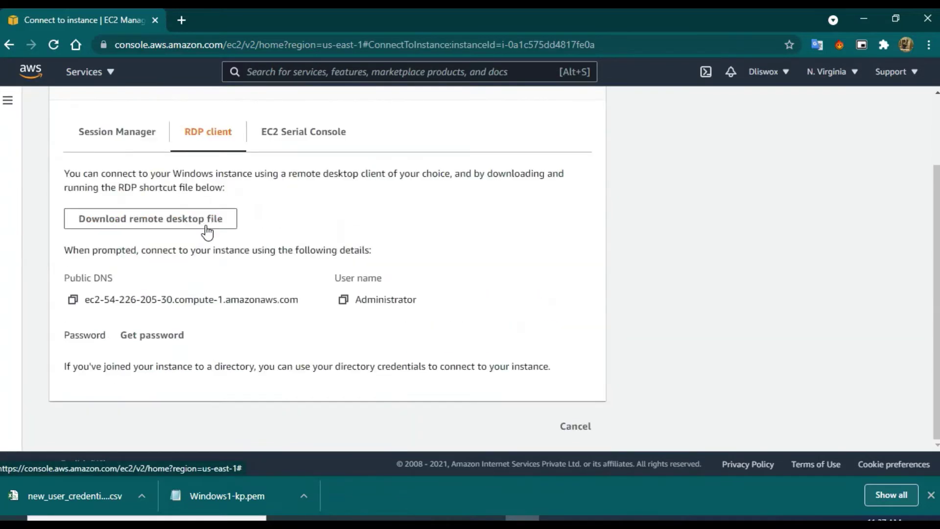
Decrypt the Windows administrator password with the Windows1-kp key pair file, copy it and return to the instances list
click(165, 336)
click(101, 328)
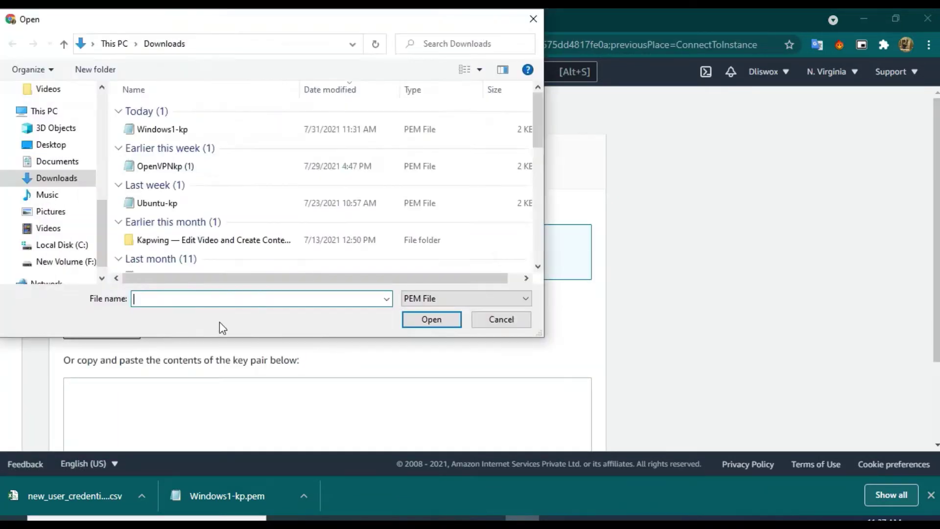
double_click(161, 130)
scroll(337, 393, down, 3)
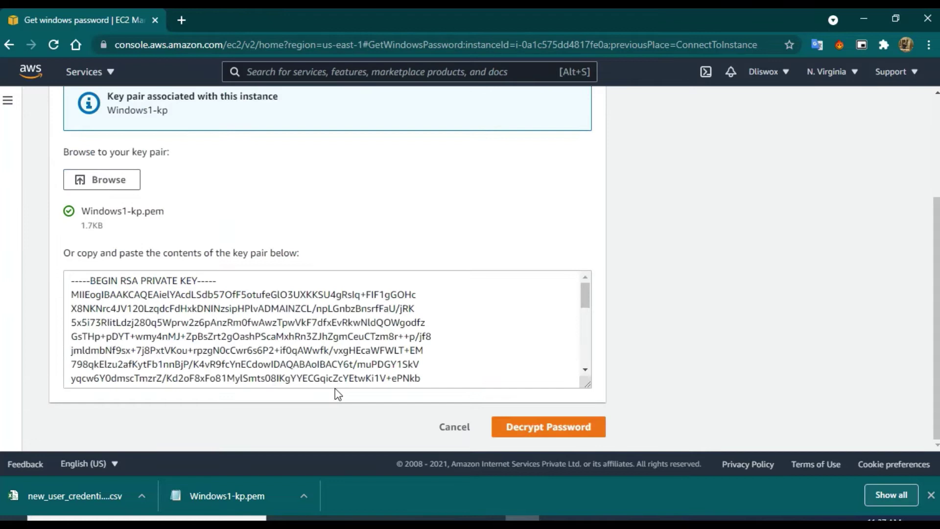
click(510, 426)
click(72, 338)
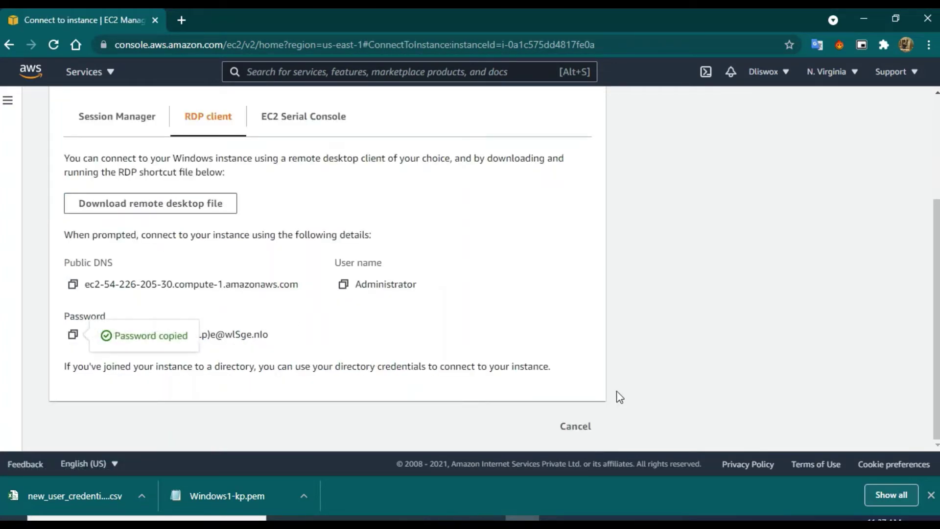
click(575, 427)
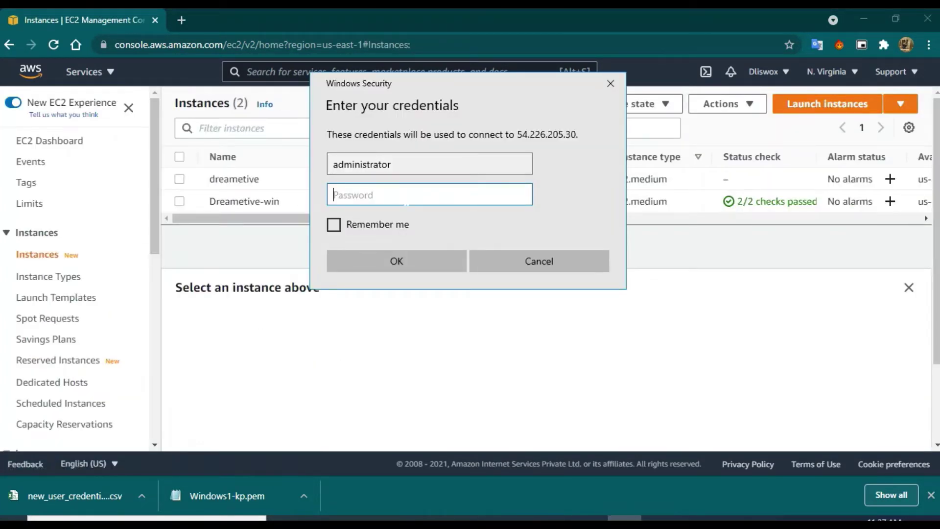
Paste the account password to connect to 54.226.205.30, accept the untrusted certificate and decline network discovery on the remote desktop
key(ctrl+v)
key(Return)
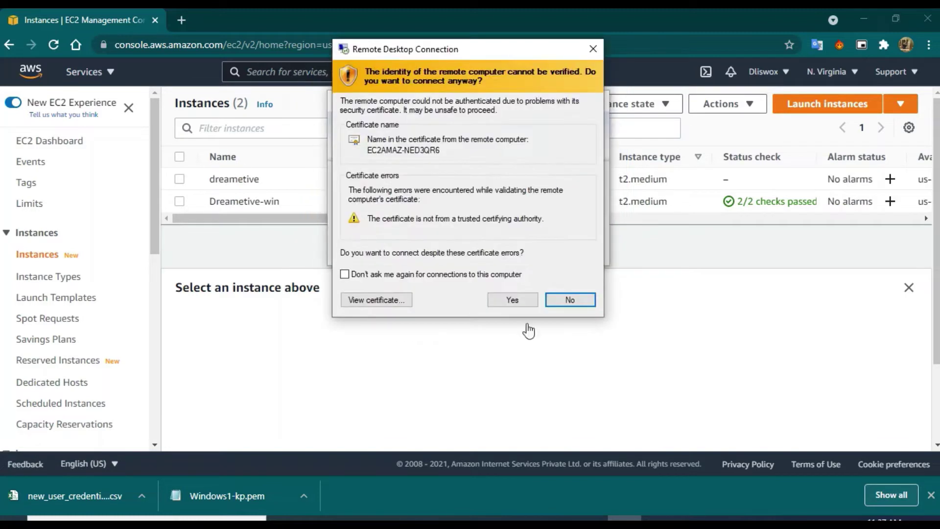
click(508, 297)
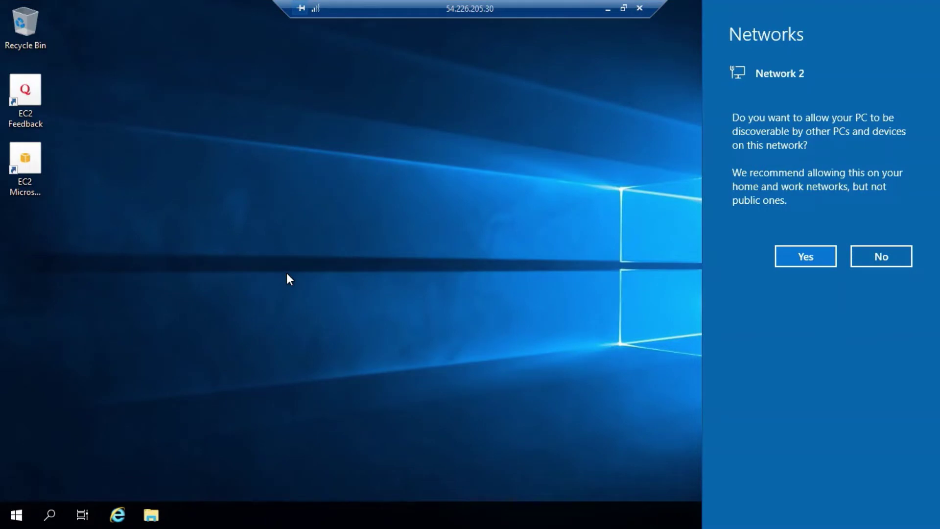
click(876, 256)
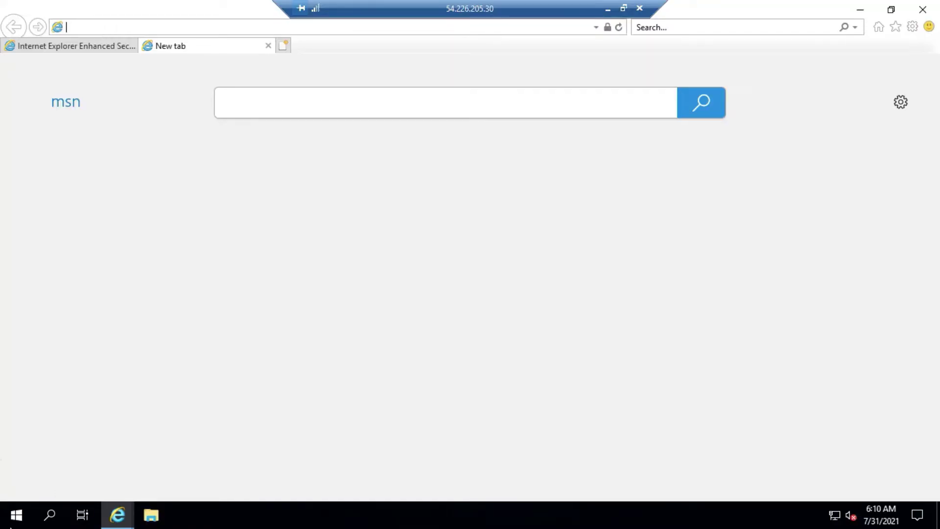
click(17, 518)
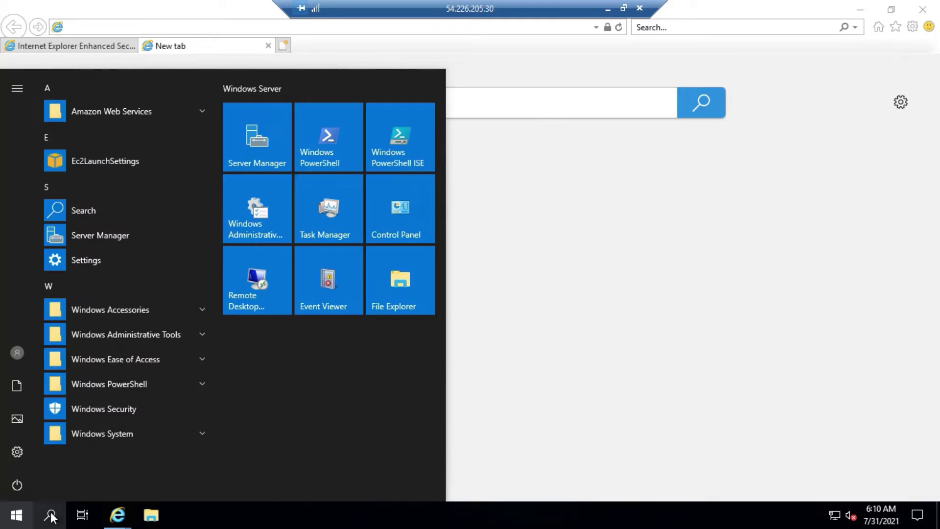
click(51, 515)
text(powers)
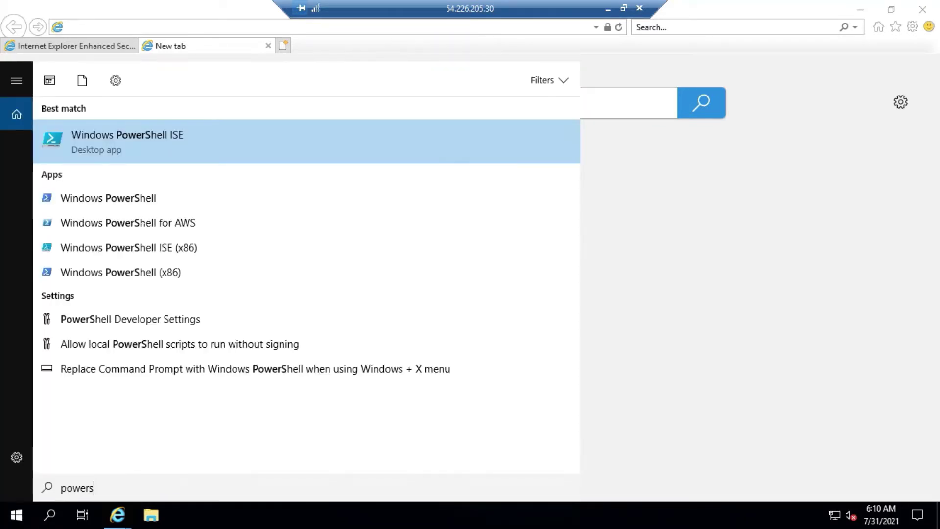
right_click(143, 199)
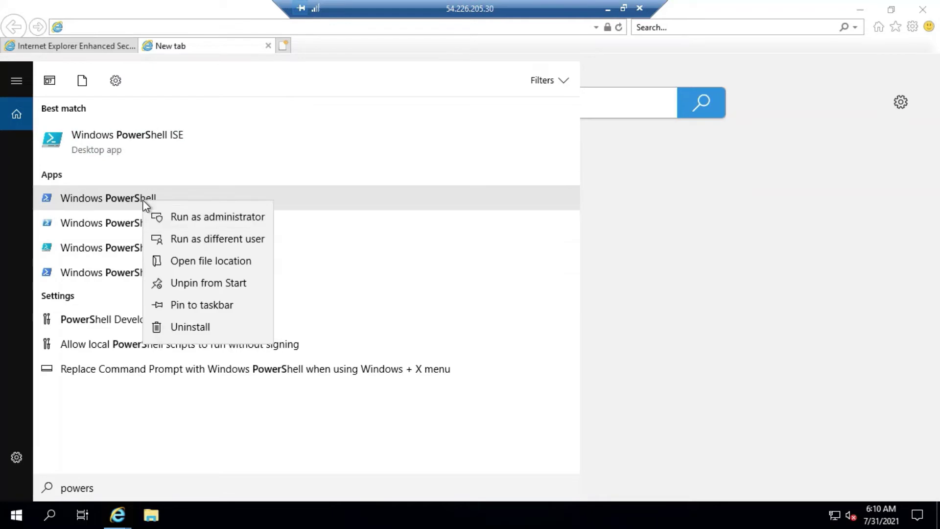
click(199, 222)
right_click(406, 177)
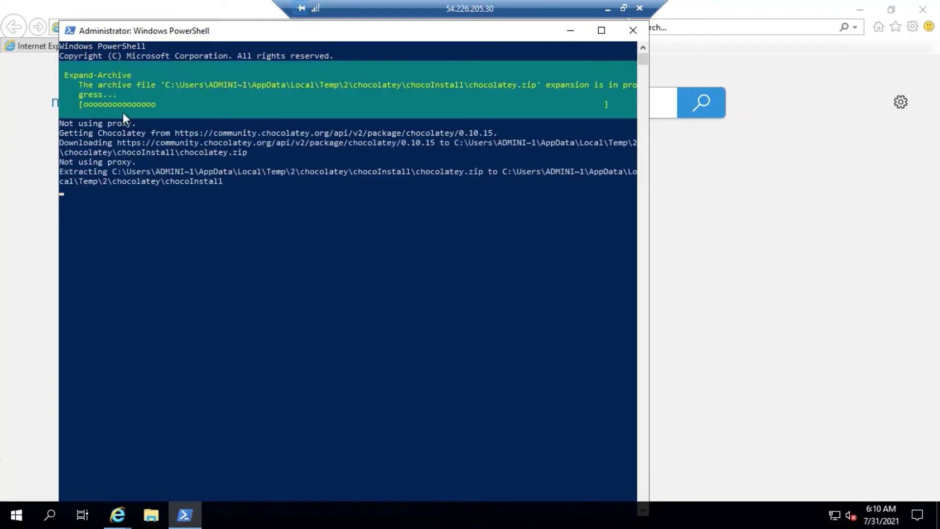
Move the PowerShell window aside to uncover part of Internet Explorer and bring it back to the front
click(195, 232)
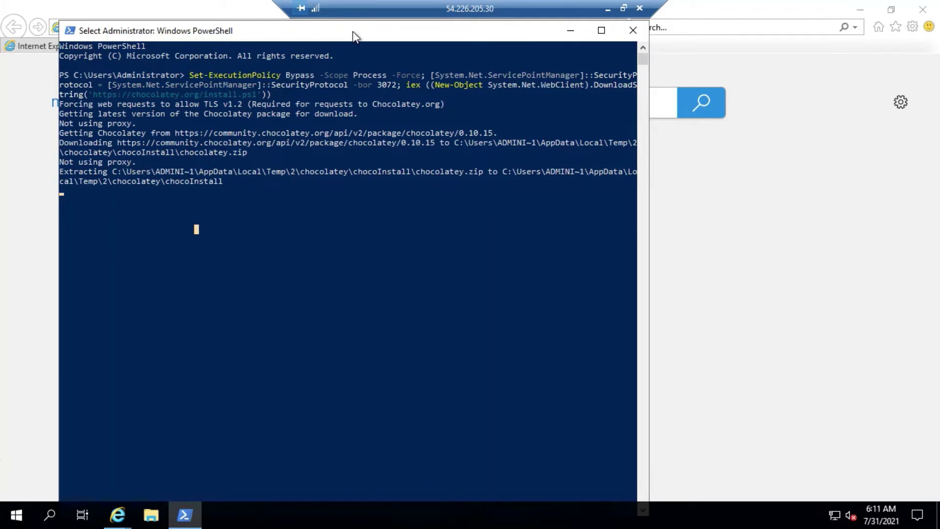
drag(353, 31, 631, 15)
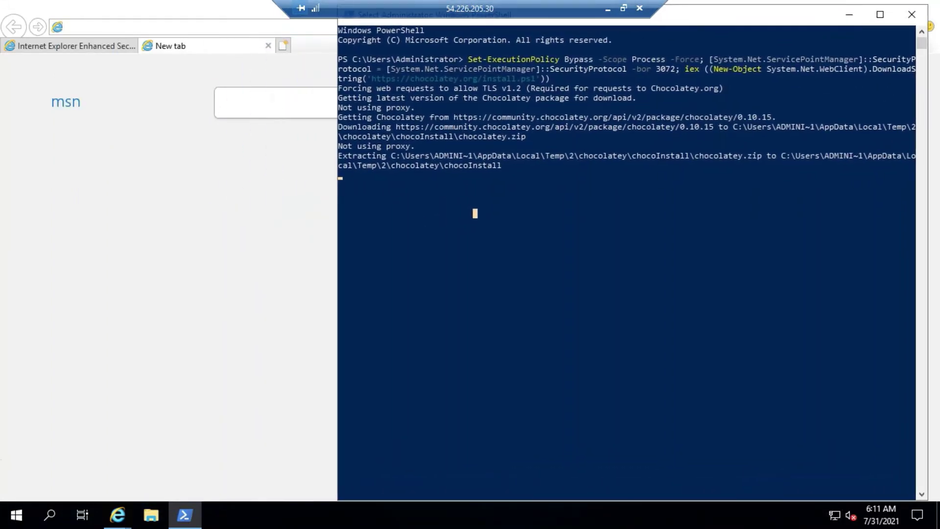
click(119, 24)
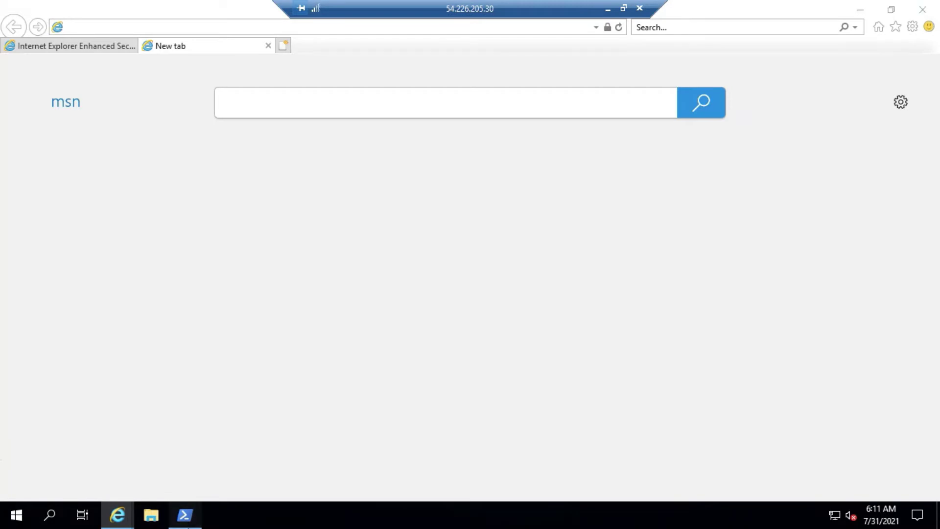
click(185, 514)
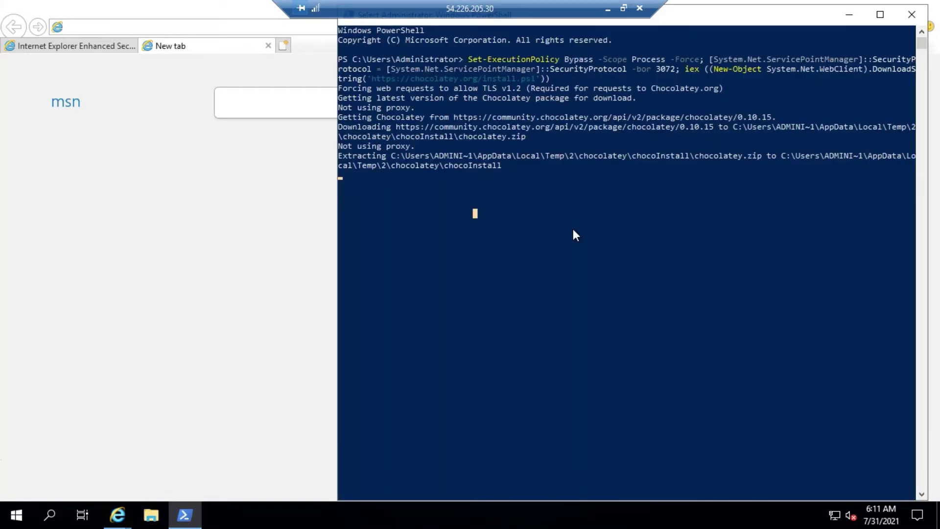
Search the web for "install chrom" in Internet Explorer, continuing past the security alert and closing the blocked-content dialog
click(117, 514)
text(inst)
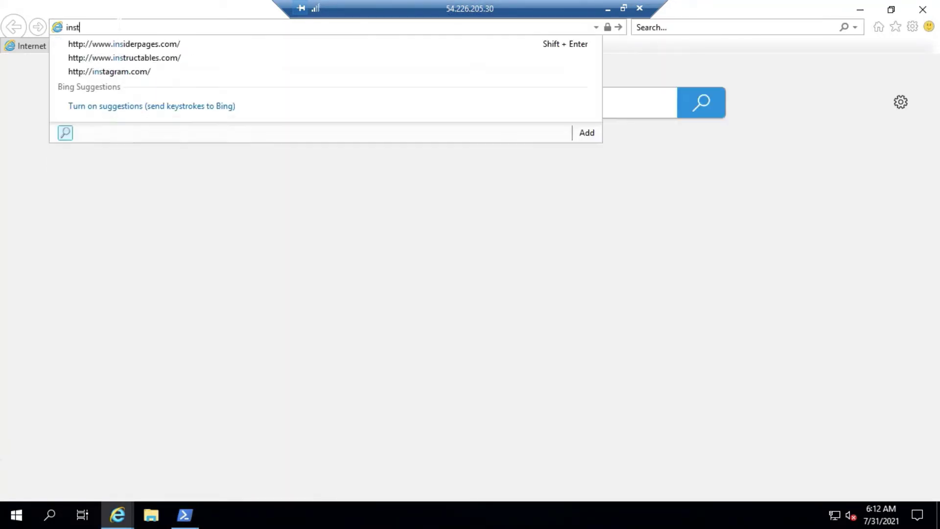
text(all windows)
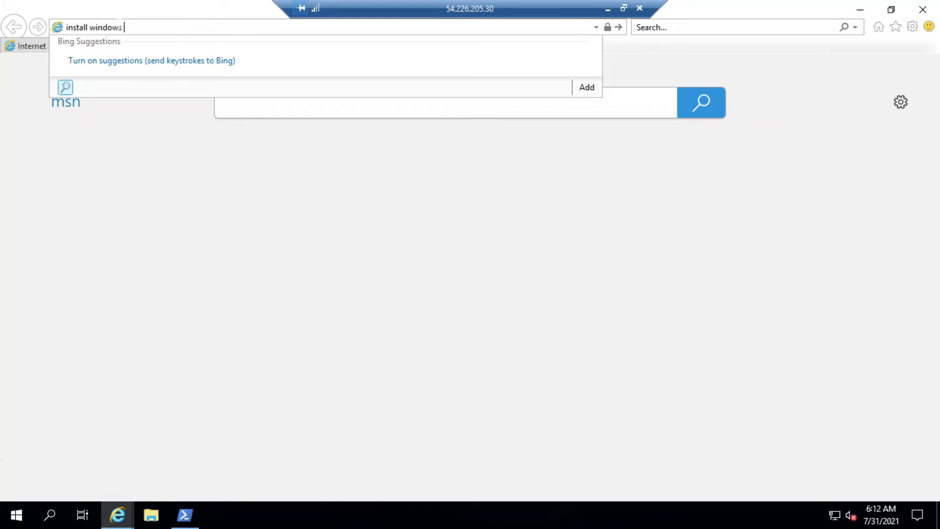
key(BackSpace)
key(BackSpace)
key(BackSpace)
key(BackSpace)
key(BackSpace)
key(BackSpace)
key(BackSpace)
text(chrom)
key(Return)
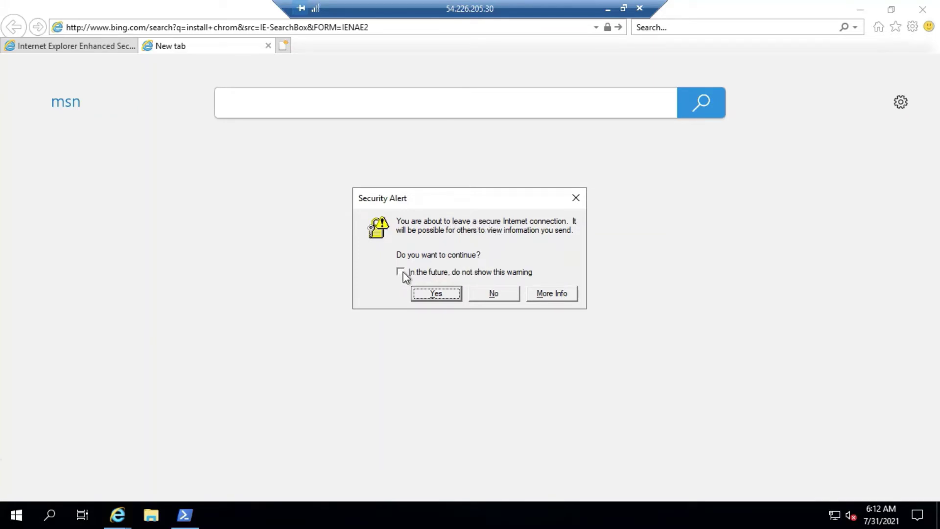
click(456, 294)
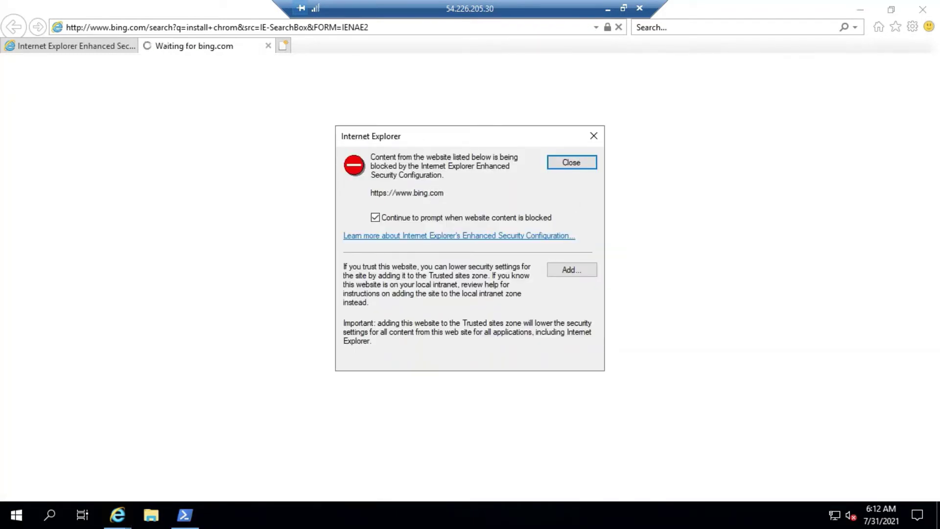
key(Return)
Return to PowerShell, resume the paused Chocolatey installation and run choco to check it
click(185, 514)
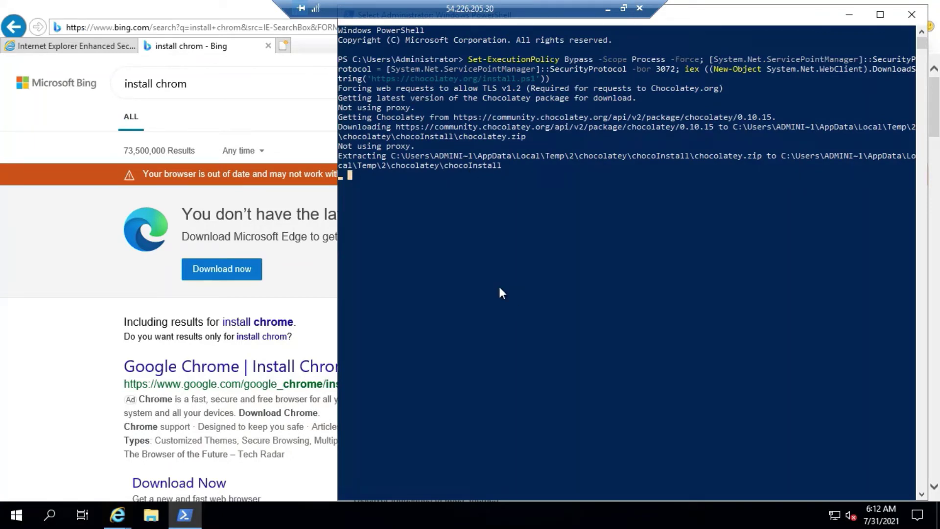
key(Return)
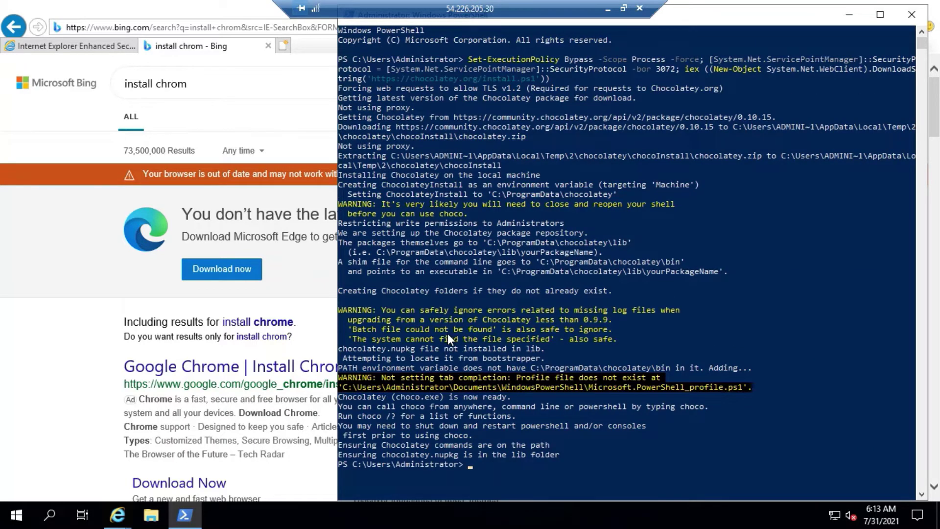
text(choco)
key(Return)
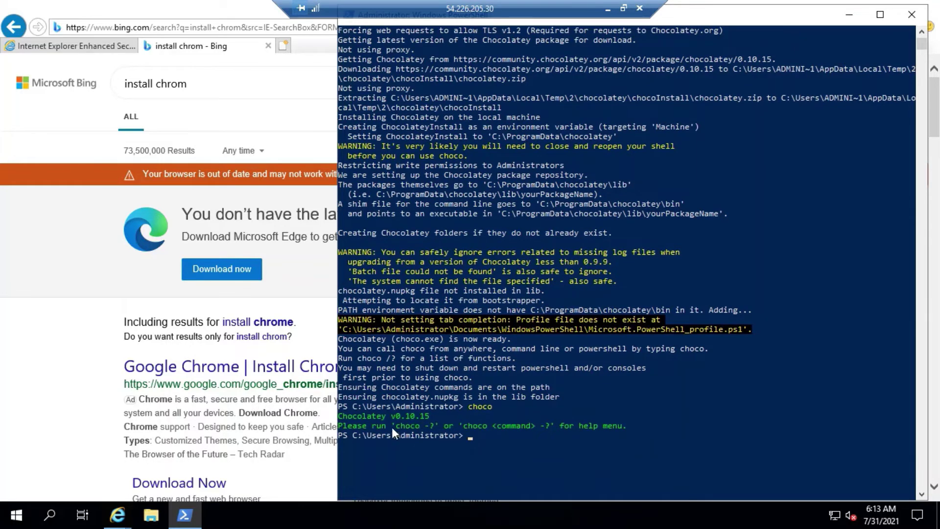
Install Google Chrome by running choco install googlechrome and approve its install script with y
text(cho)
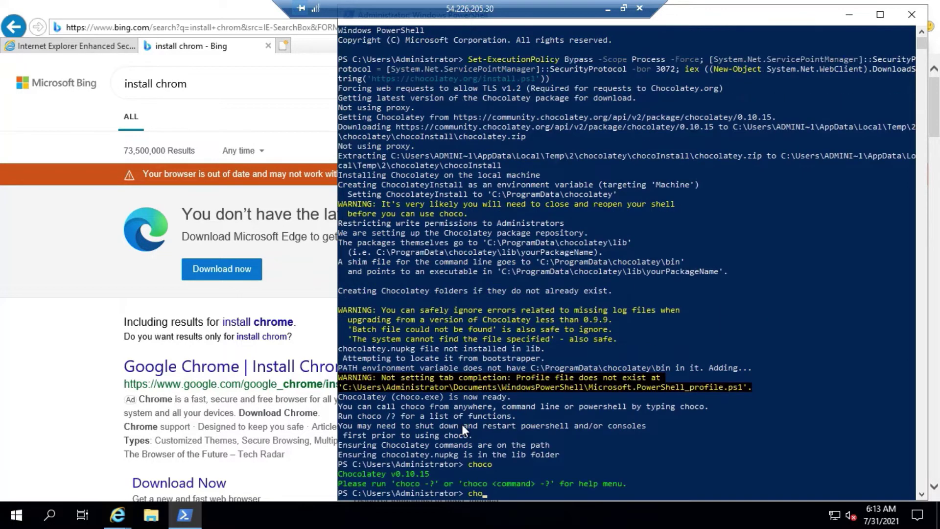
text(co install)
key(Return)
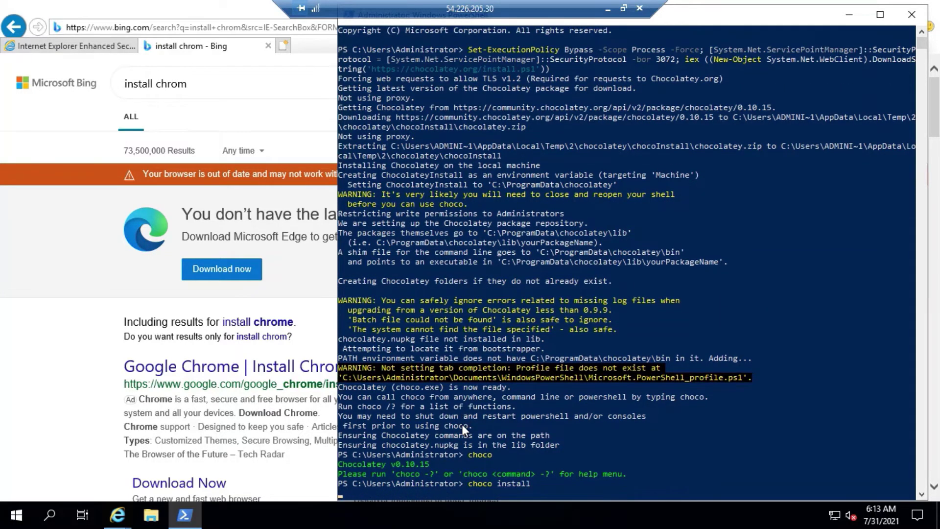
key(Up)
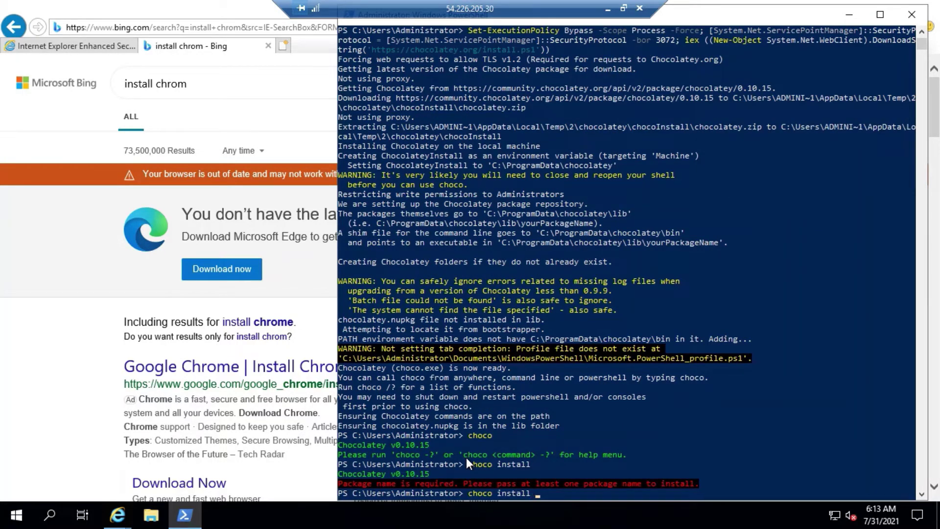
text(googlechrome)
key(Return)
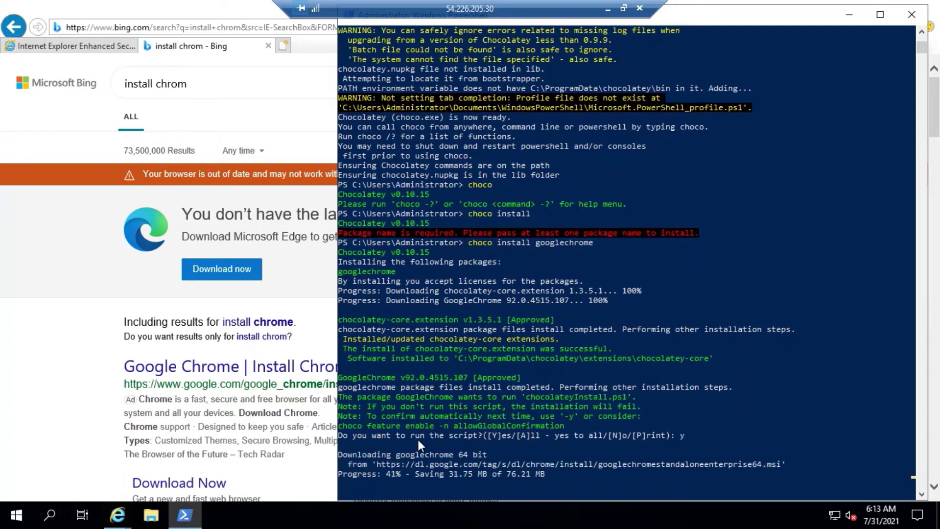
View the remote instance's Desktop folder in File Explorer
click(152, 516)
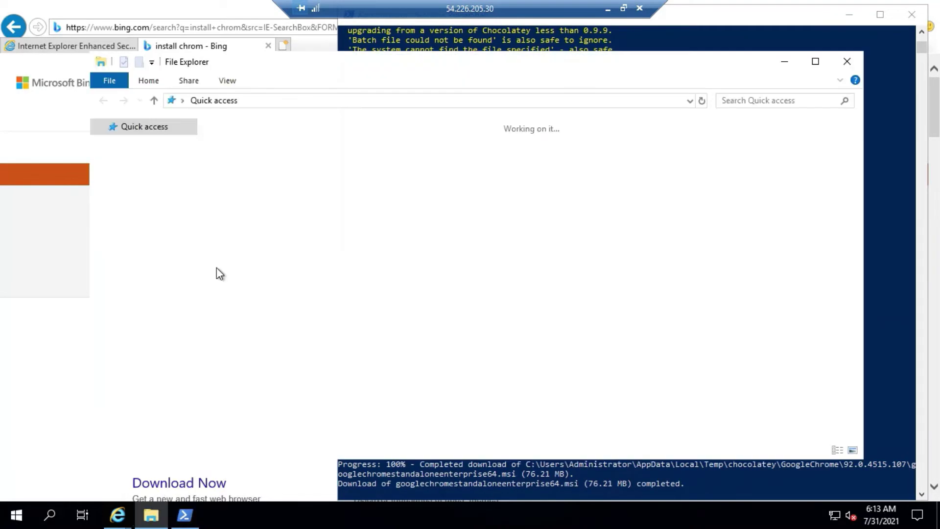
click(157, 183)
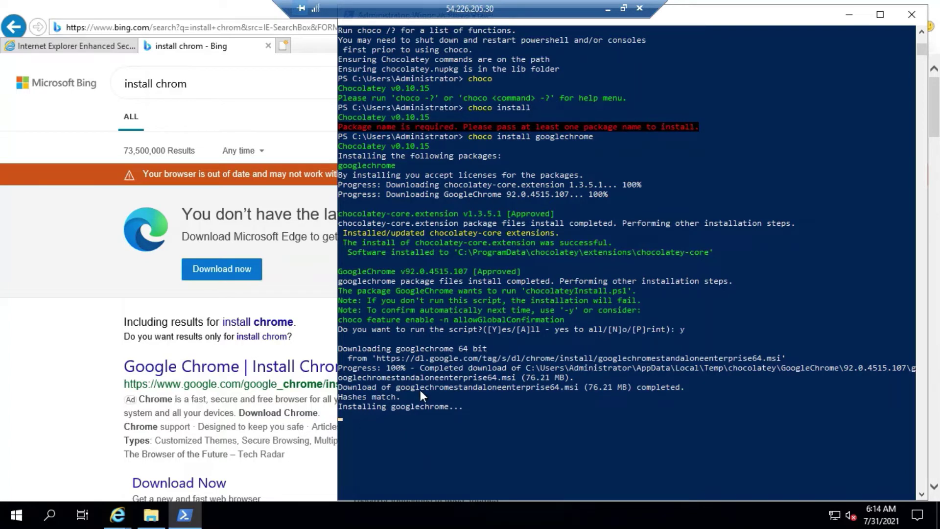
click(237, 273)
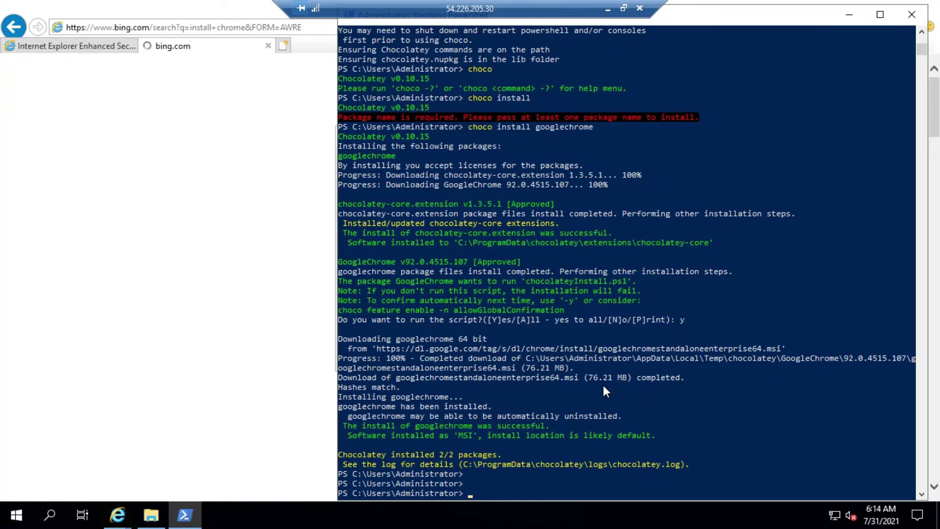
key(super+e)
Launch Google Chrome, go through its welcome setup keeping the Gmail, YouTube and Maps bookmarks, and maximize the window
key(super)
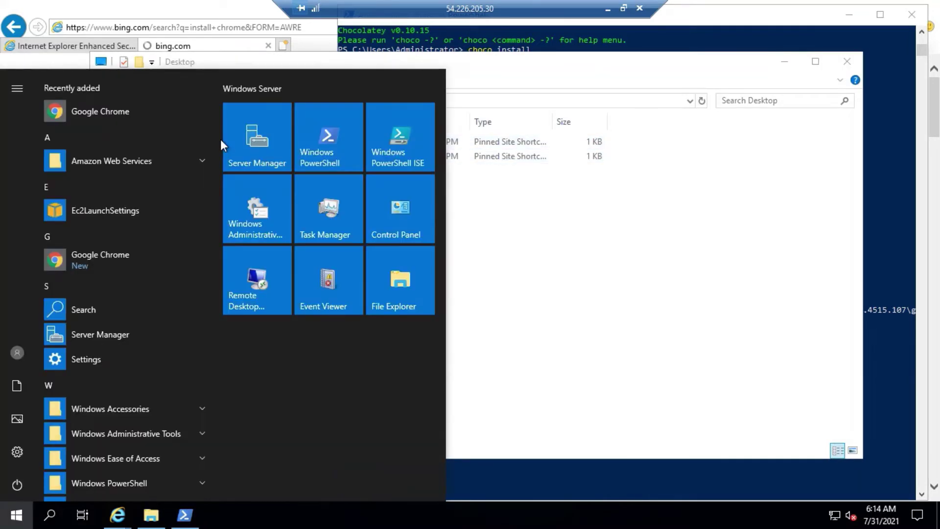
click(83, 115)
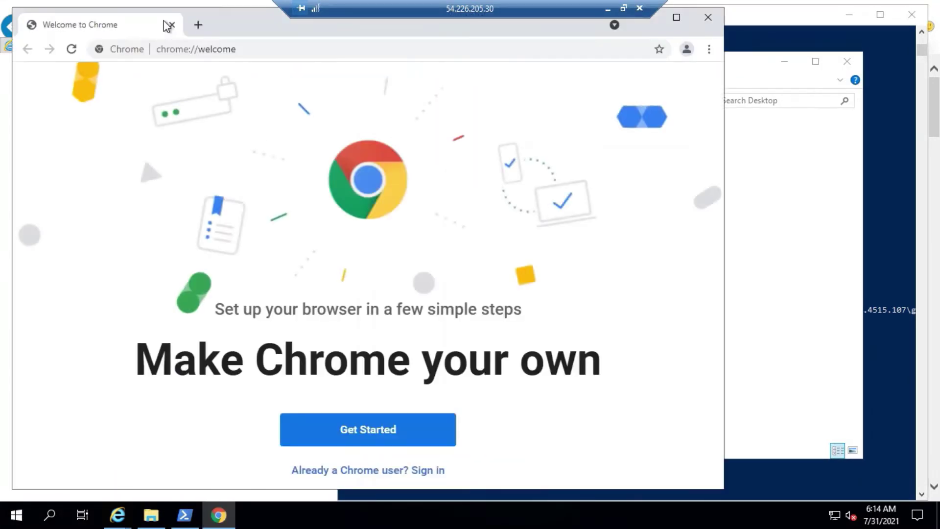
click(367, 429)
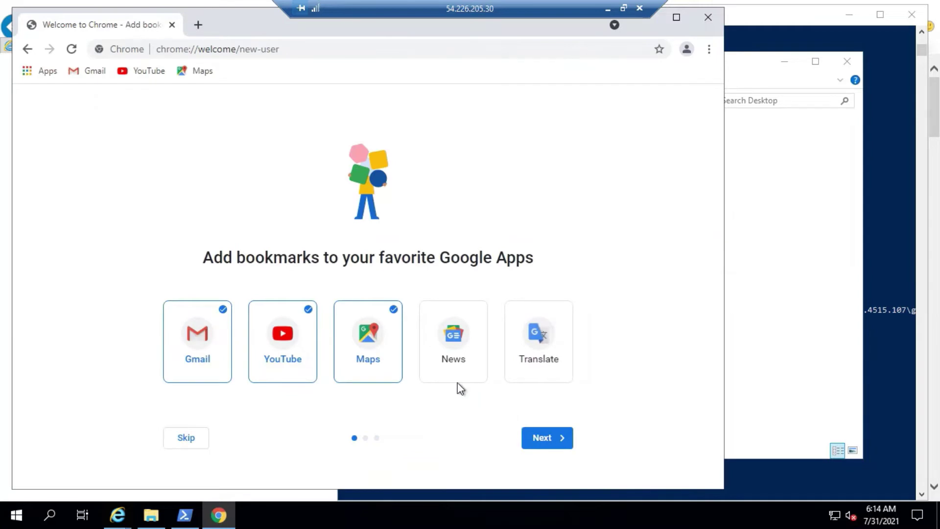
click(547, 437)
click(416, 321)
scroll(416, 320, down, 2)
click(539, 477)
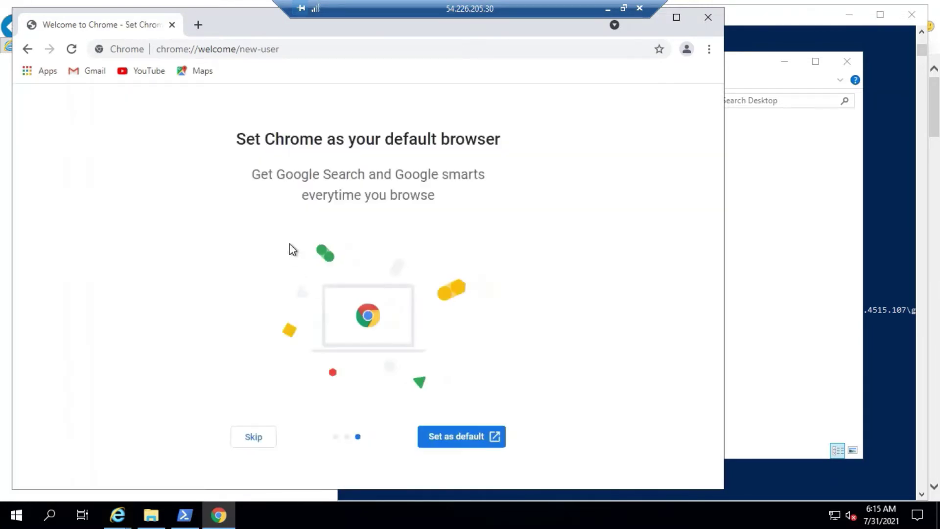
click(676, 17)
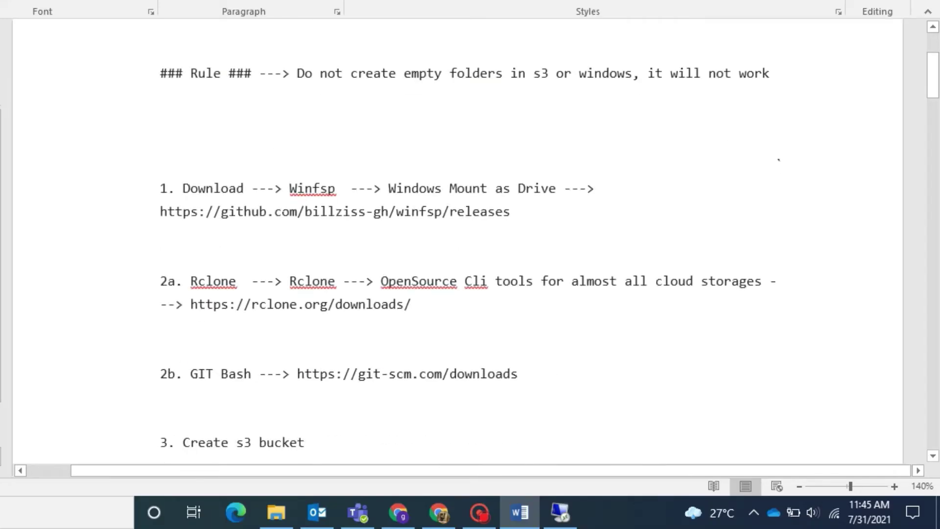
scroll(470, 245, down, 2)
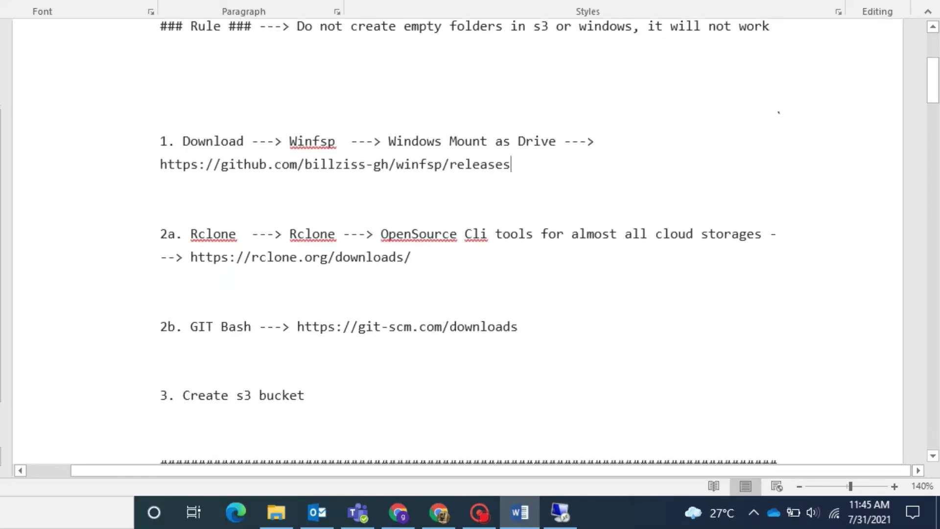
triple_click(503, 163)
click(504, 163)
drag(503, 164, 336, 175)
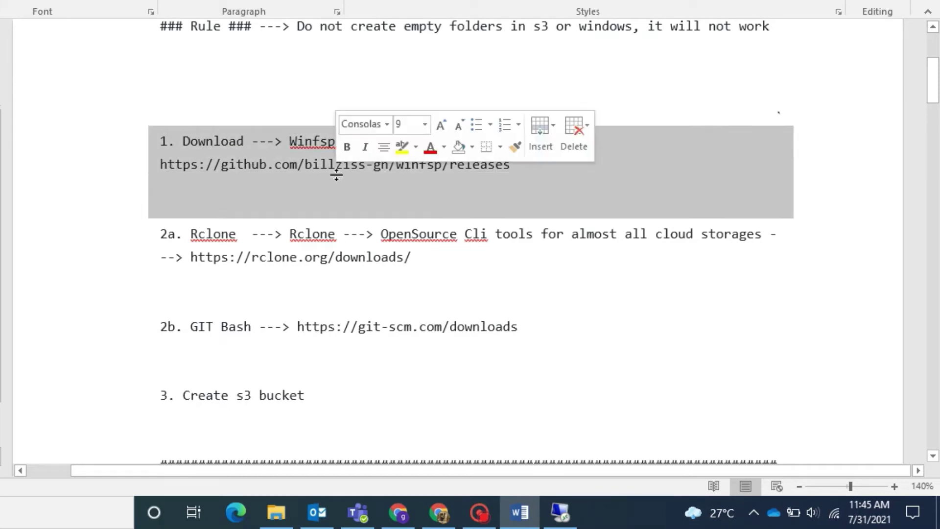
click(162, 165)
key(shift+End)
key(ctrl+c)
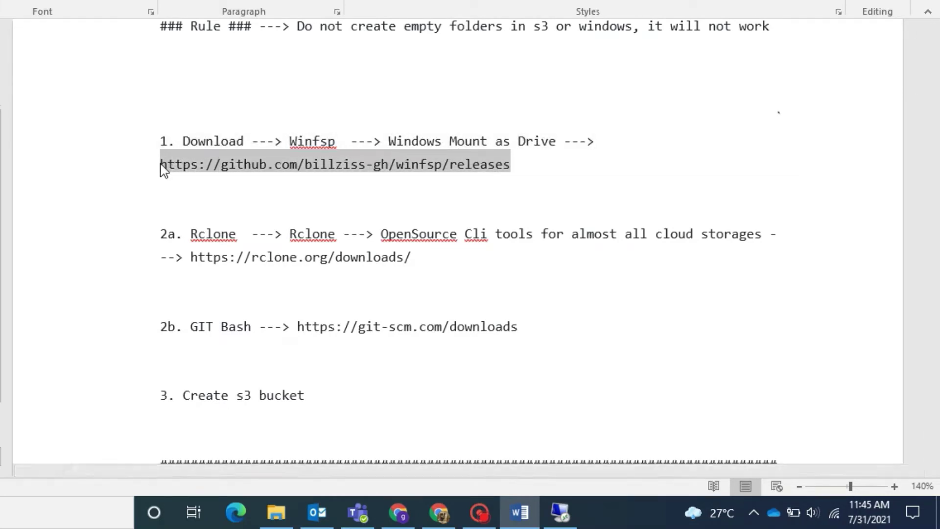
Switch to Chrome on the remote instance, load the copied WinFsp releases page and download the WinFsp 2021.1 Beta2 installer
click(572, 520)
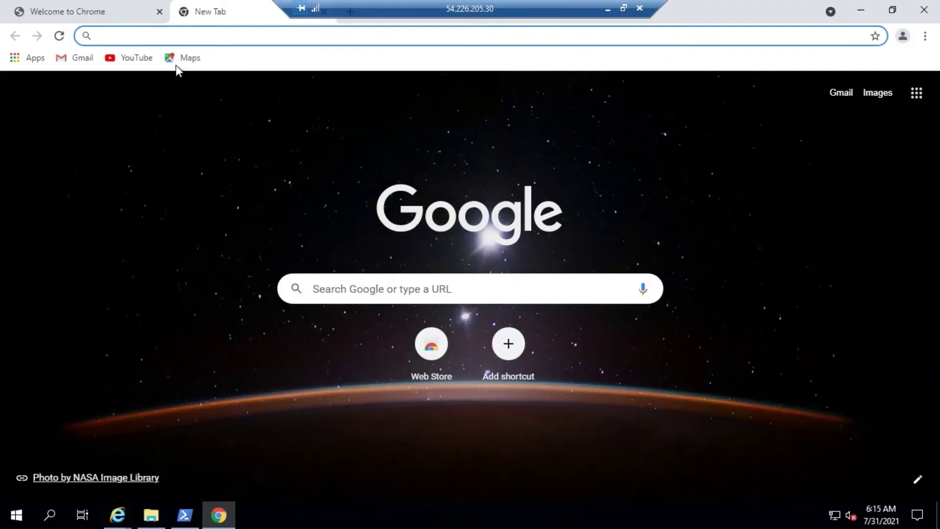
key(ctrl+v)
key(Return)
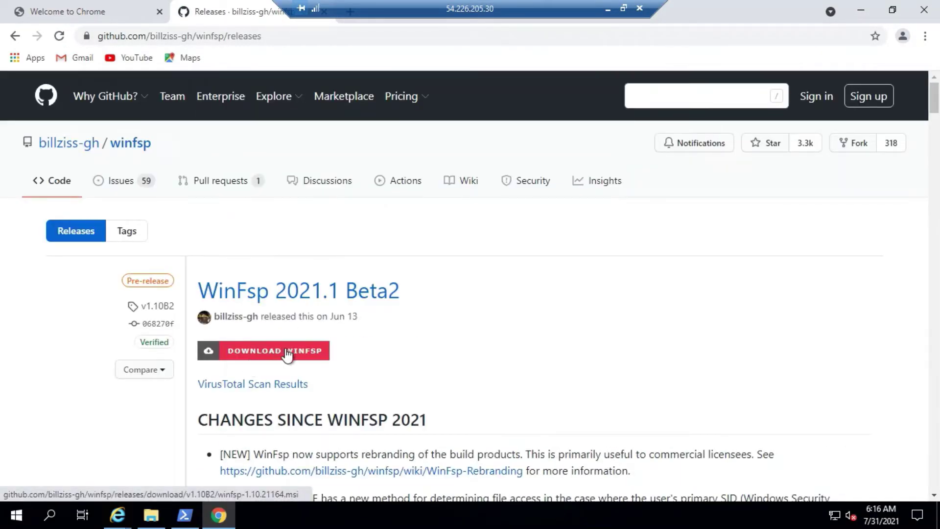
click(289, 356)
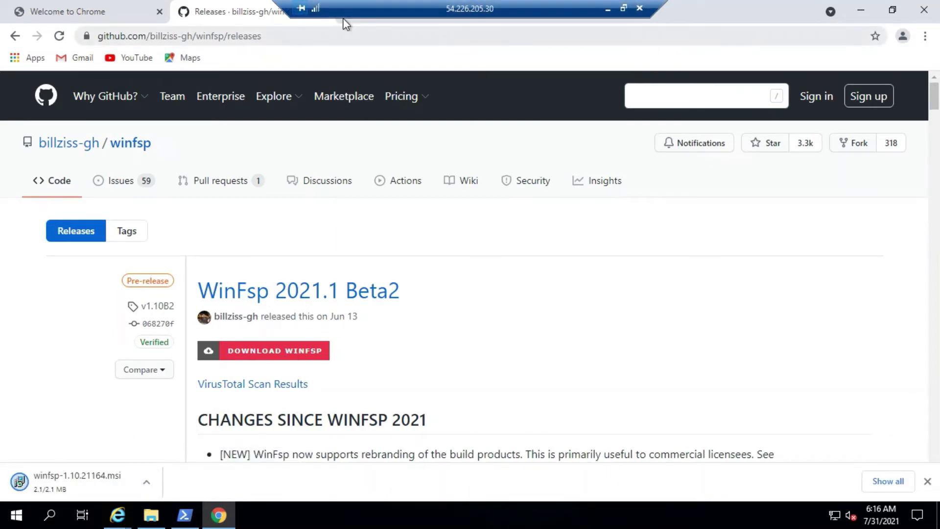
Copy the rclone.org/downloads link from the Word notes, load it in a new remote Chrome tab and download the Windows Intel/AMD 64 Bit zip
click(351, 19)
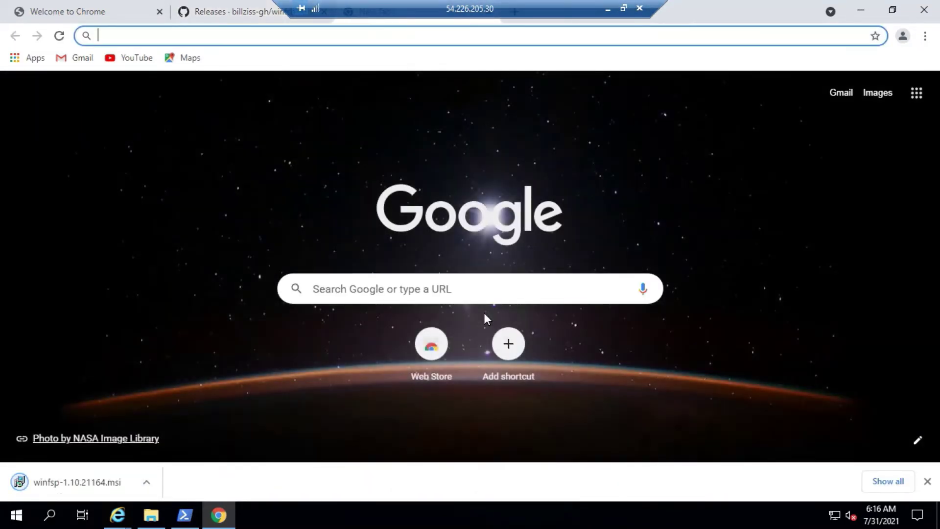
click(608, 9)
click(162, 284)
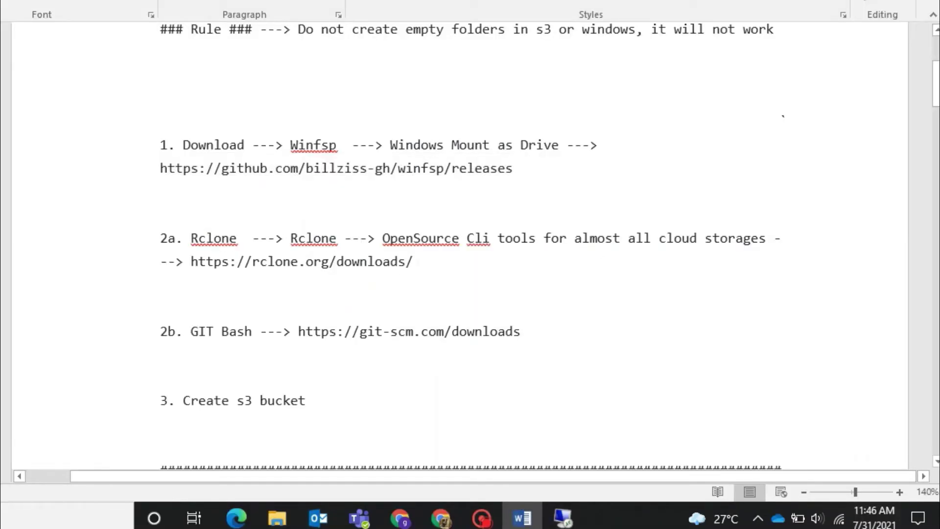
drag(414, 261, 193, 262)
key(ctrl+c)
key(alt+Tab)
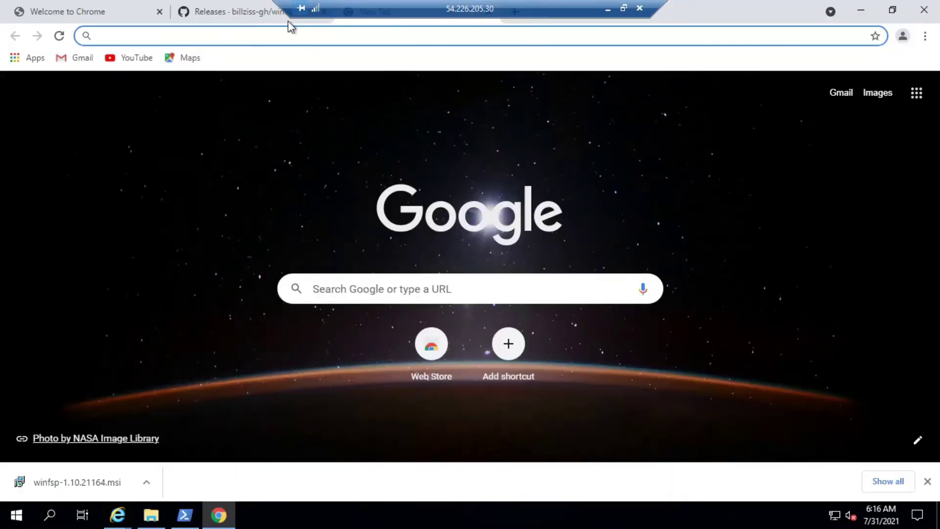
key(ctrl+v)
key(Return)
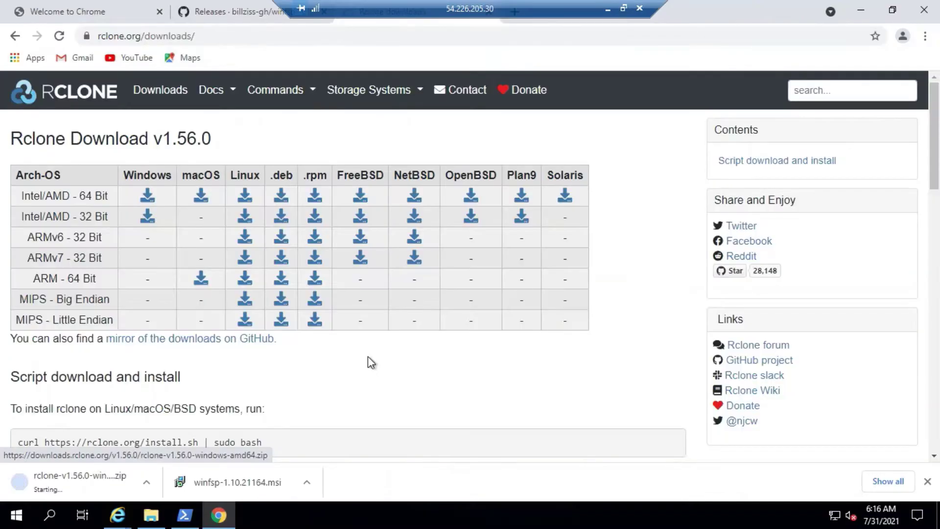
Switch to PowerShell on the remote instance and create the rclone folder with mkdir /c/rclone
mouse_move(117, 514)
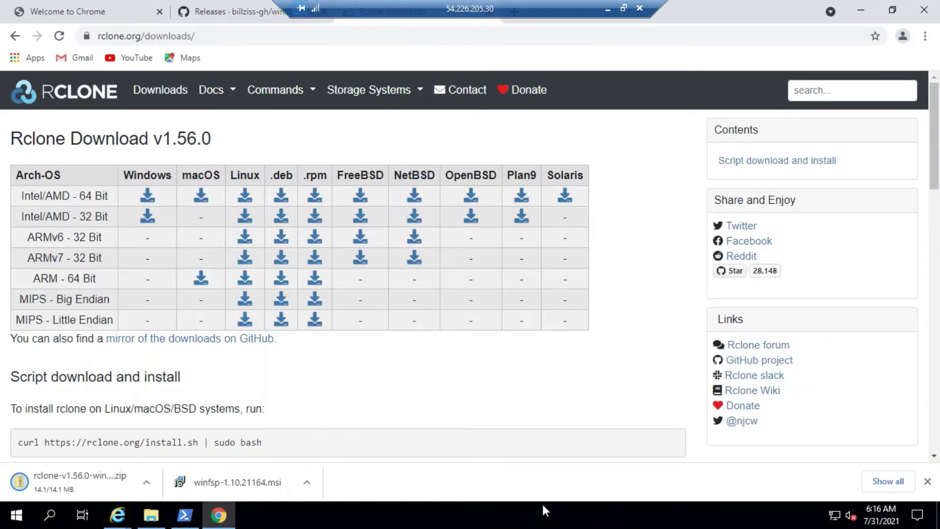
click(179, 519)
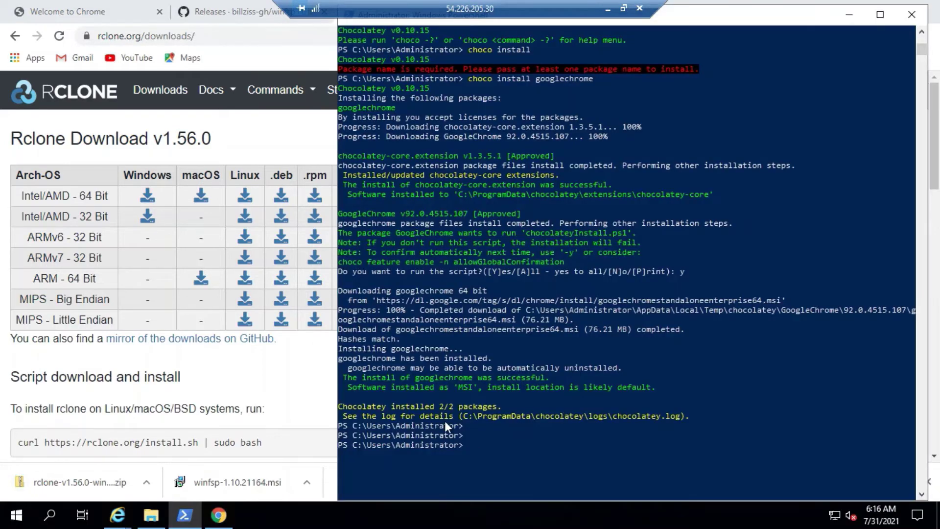
text(mkdir /c/rclone)
key(Return)
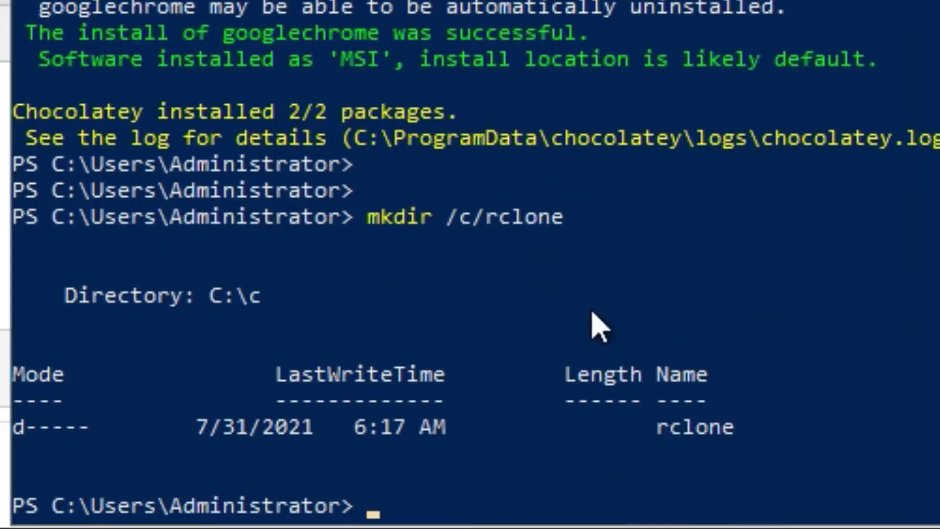
scroll(593, 316, down, 2)
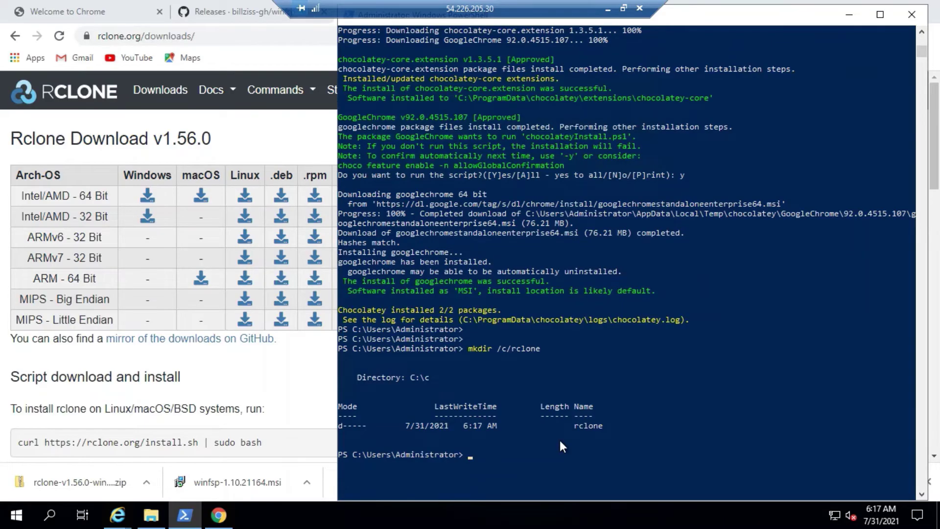
Change the working directory to C:\c\rclone\ and list its contents with ls
text(cd )
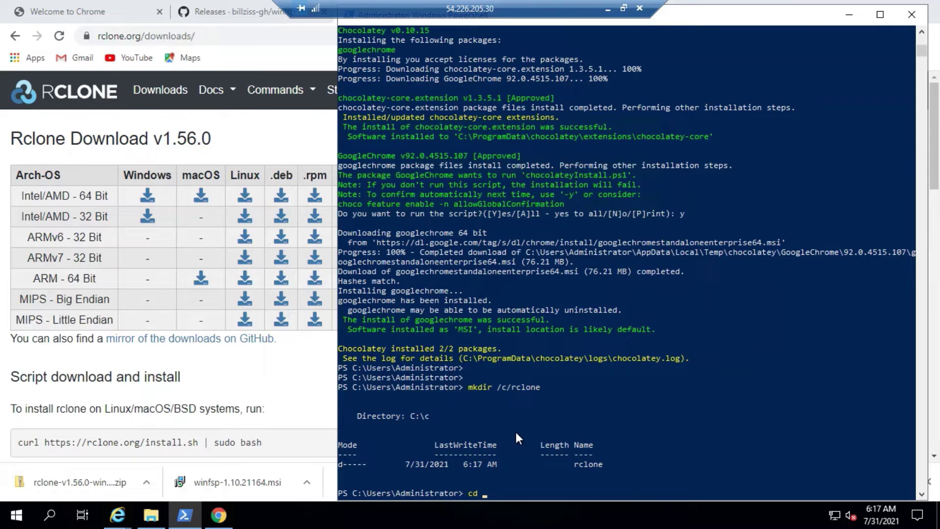
text(C:\c\rclone\)
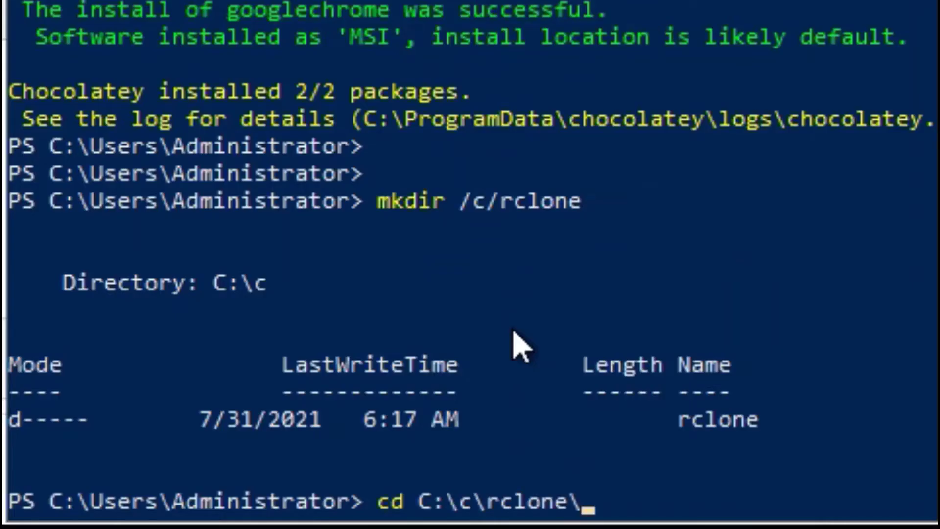
key(Return)
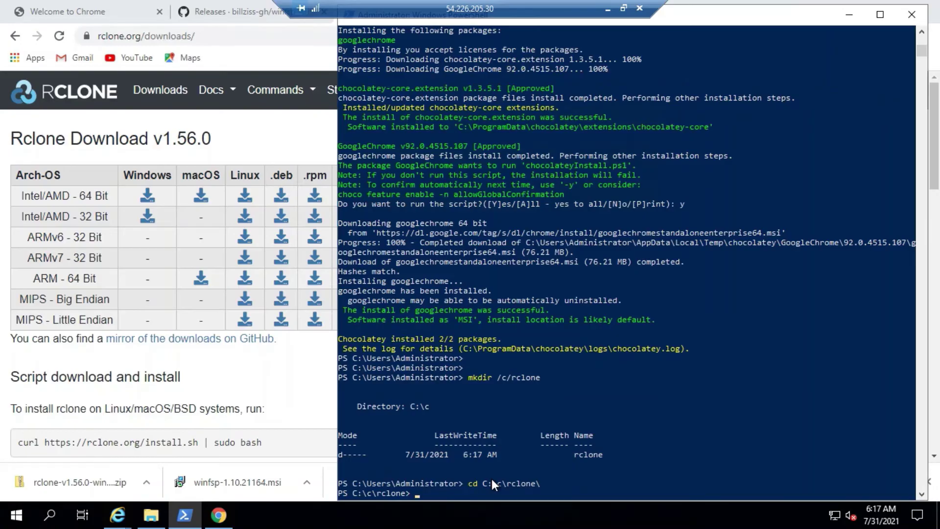
text(ls)
key(Return)
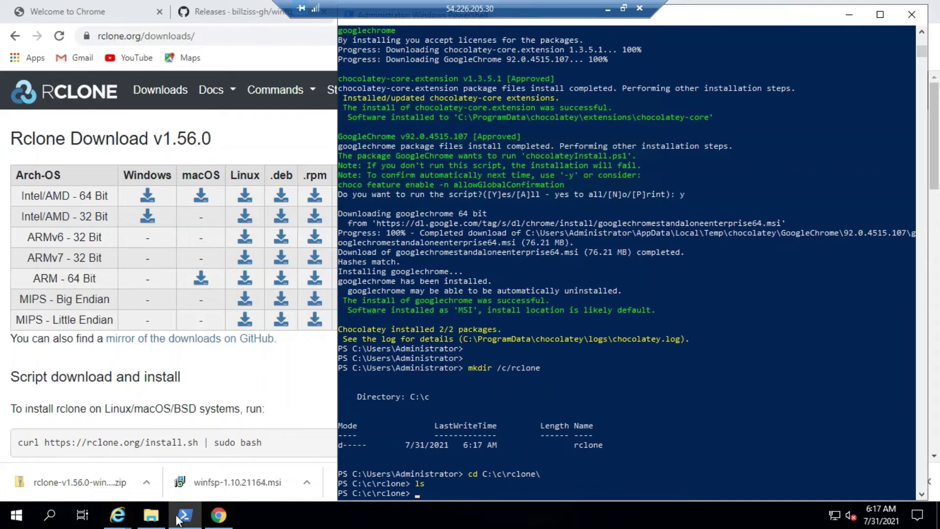
Look inside the rclone-v1.56.0-windows-amd64 zip in File Explorer's Downloads folder and return to Downloads
click(152, 514)
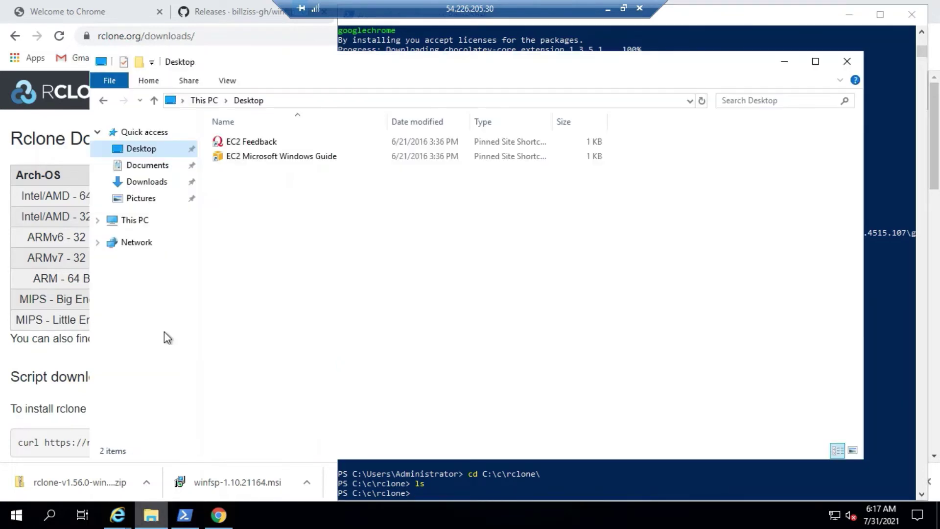
click(146, 223)
click(155, 185)
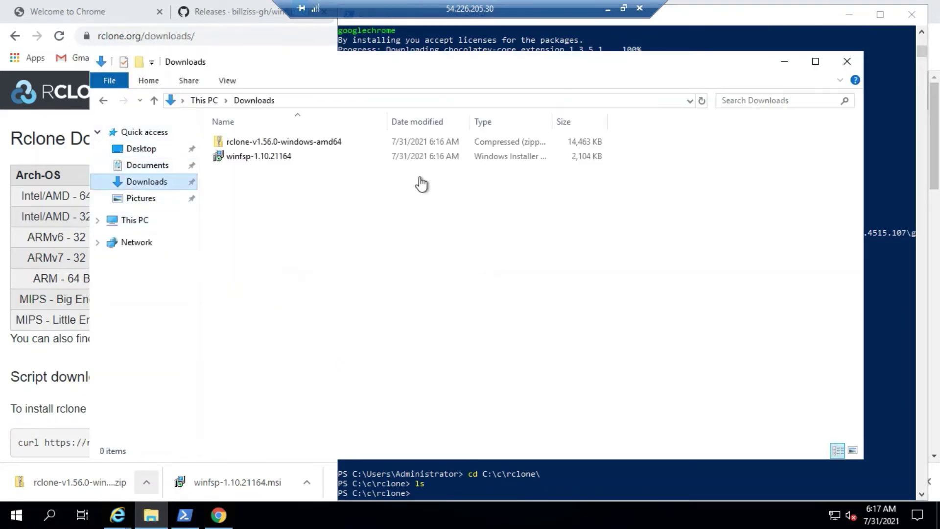
double_click(288, 144)
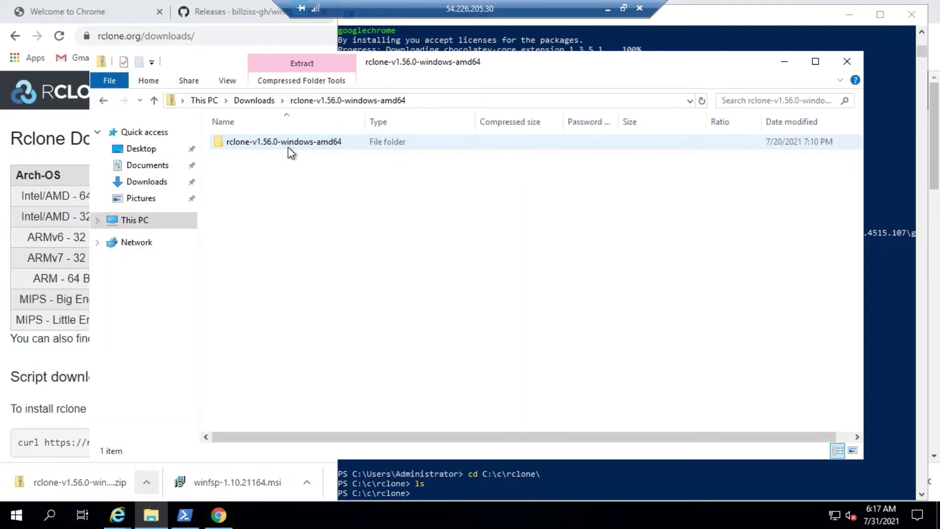
click(104, 100)
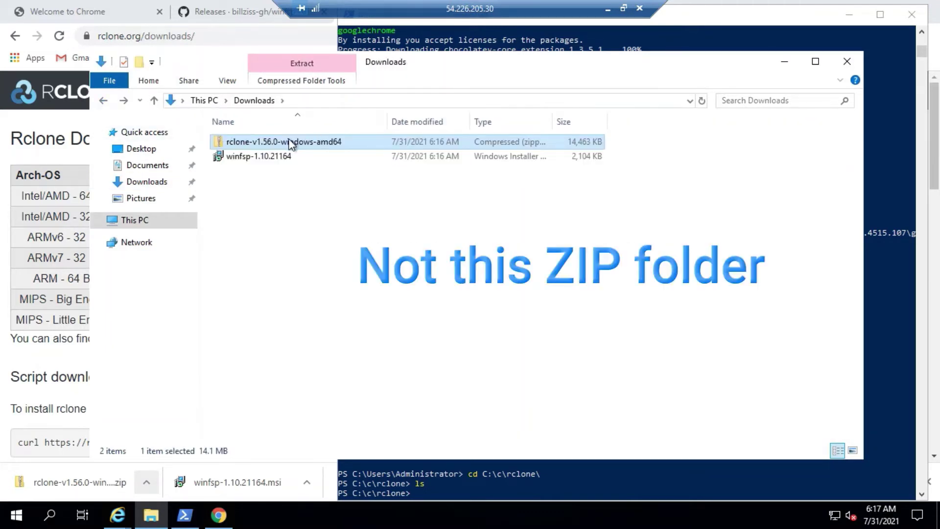
Browse to C:\c\rclone in File Explorer and examine the contents of the rclone-v1.56.0-windows-amd64 folder
click(138, 224)
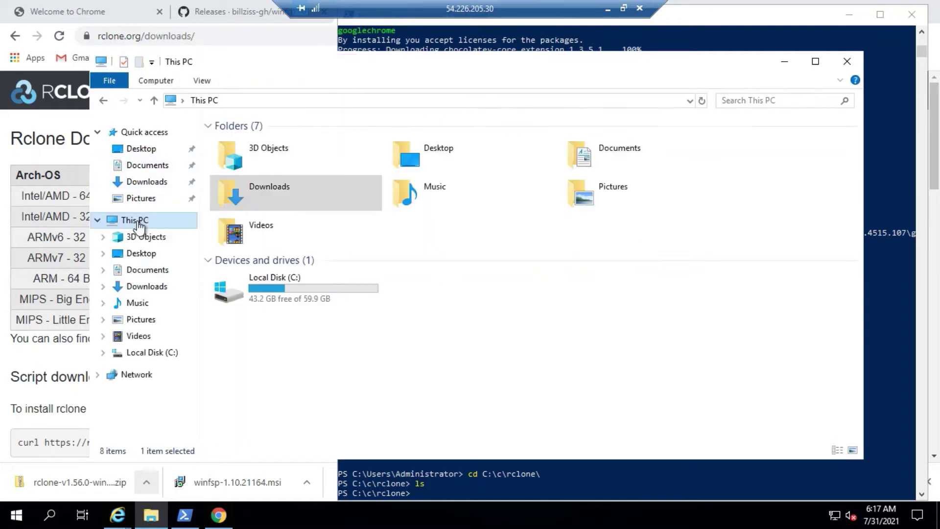
double_click(296, 273)
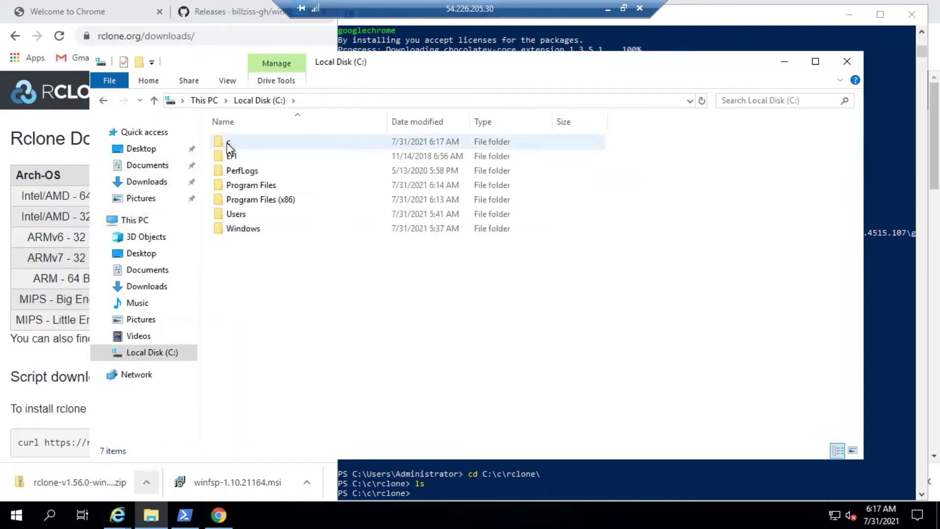
double_click(227, 142)
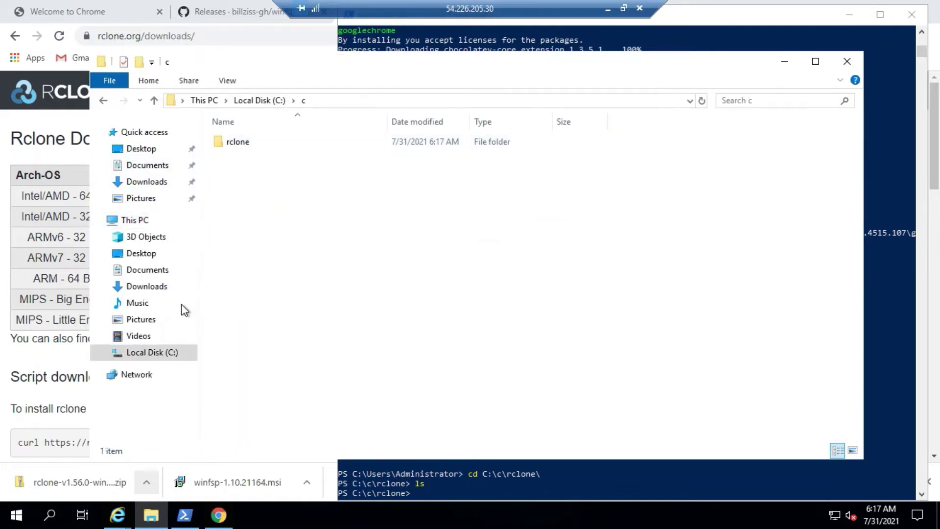
double_click(253, 145)
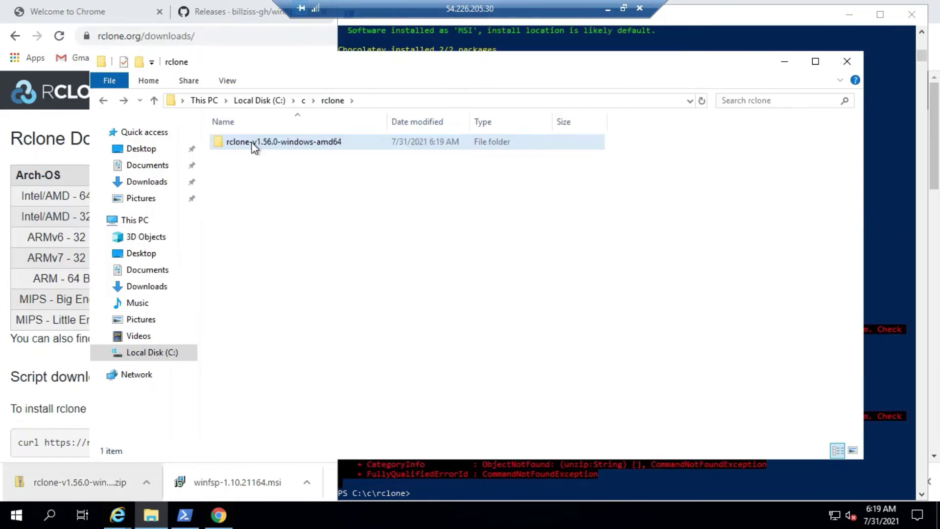
double_click(252, 144)
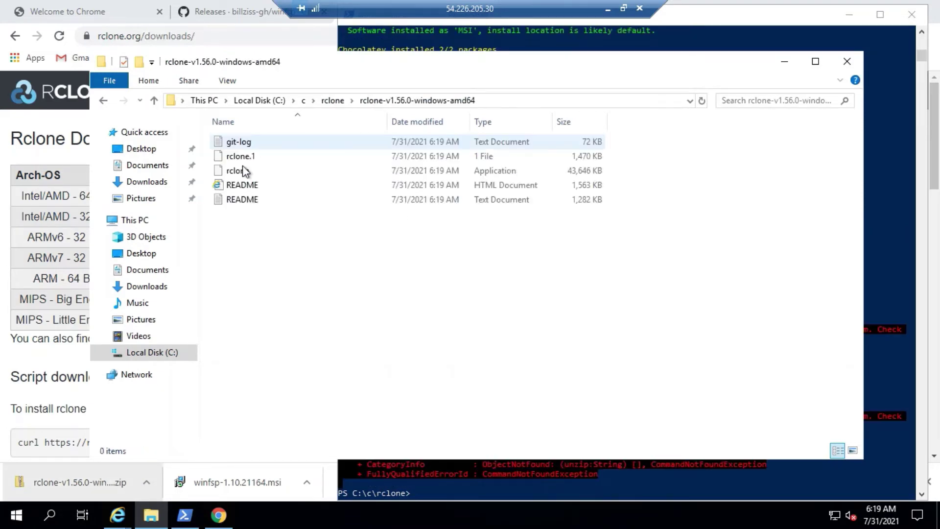
click(104, 101)
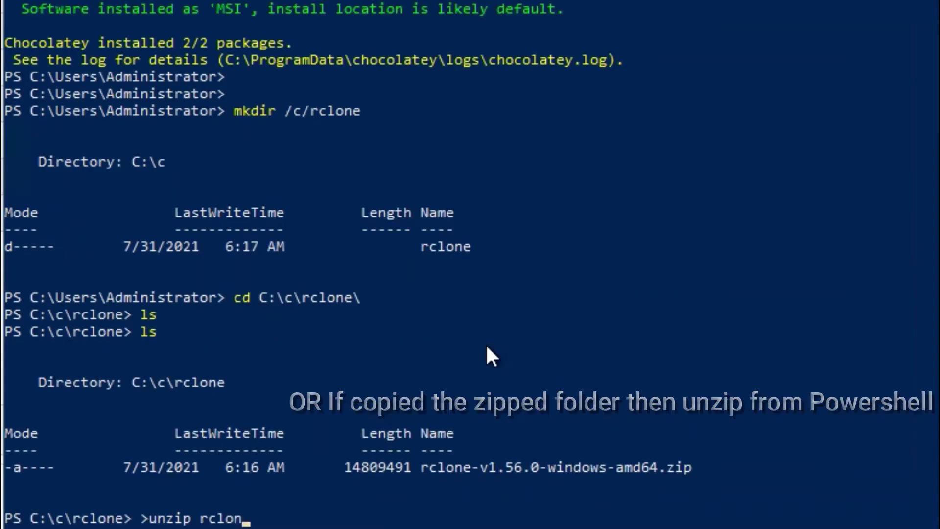
Erase the partial archive name from the unzip command at the C:\c\rclone prompt
key(BackSpace)
key(BackSpace)
key(BackSpace)
key(BackSpace)
key(BackSpace)
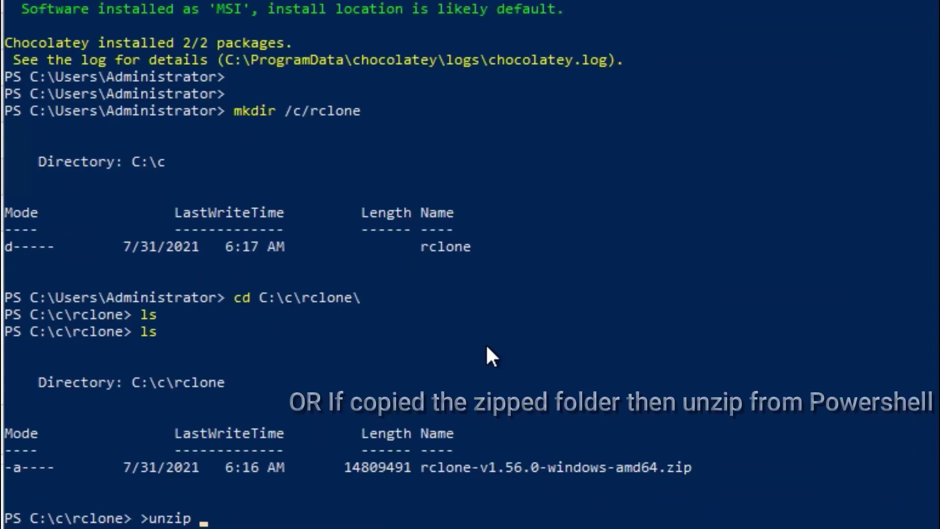
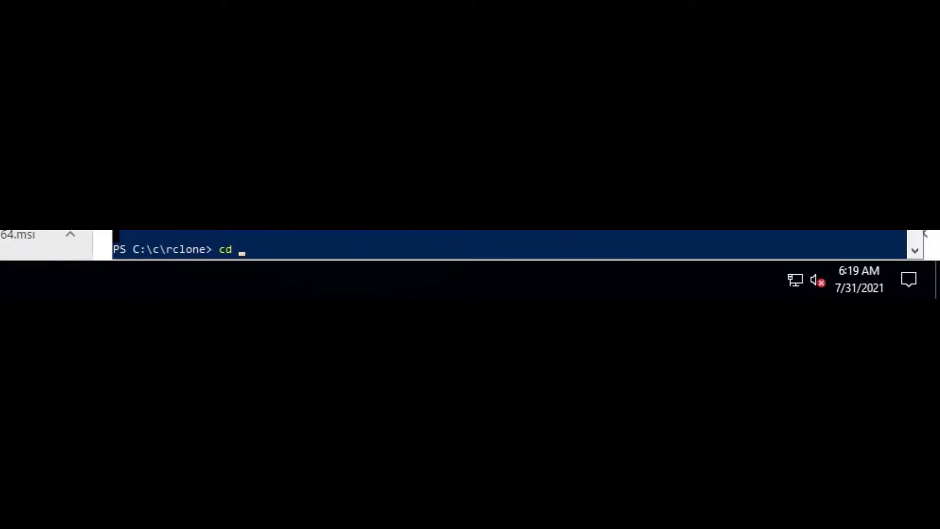
Change the PowerShell working directory to .\rclone-v1.56.0-windows-amd64\
text(r)
key(Tab)
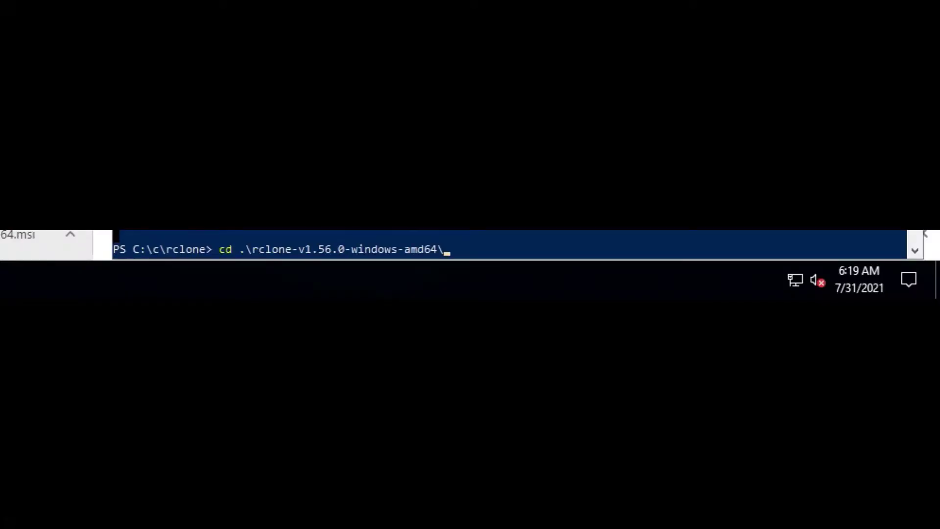
key(Return)
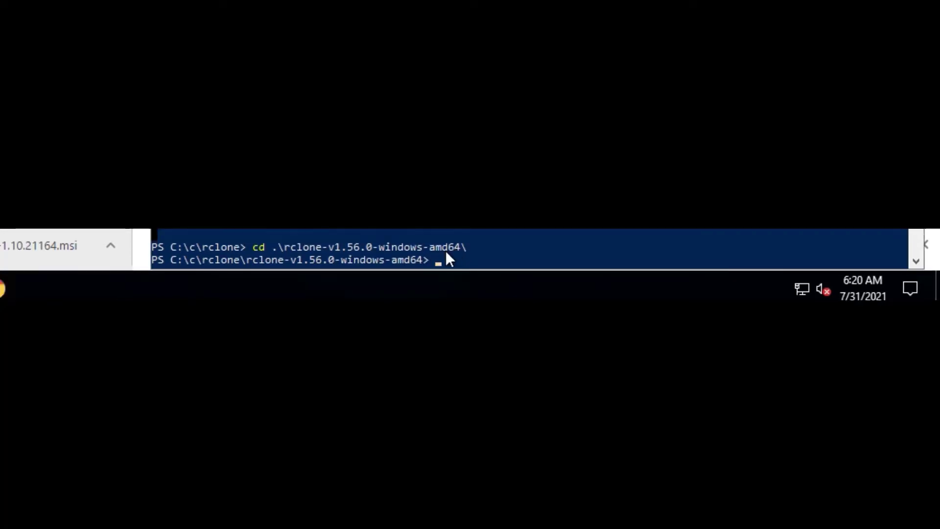
Run ./rclone.exe config and choose n to create a new remote
text(./rclone.exe config)
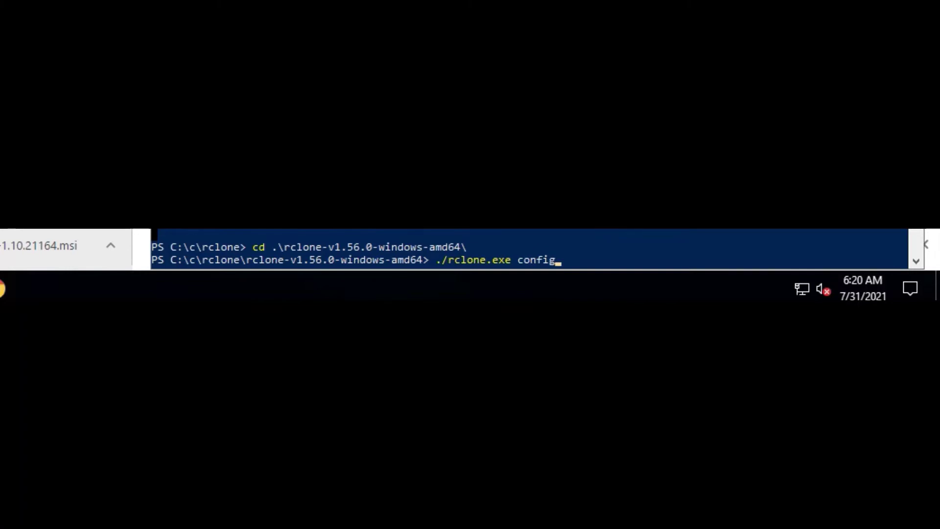
key(Return)
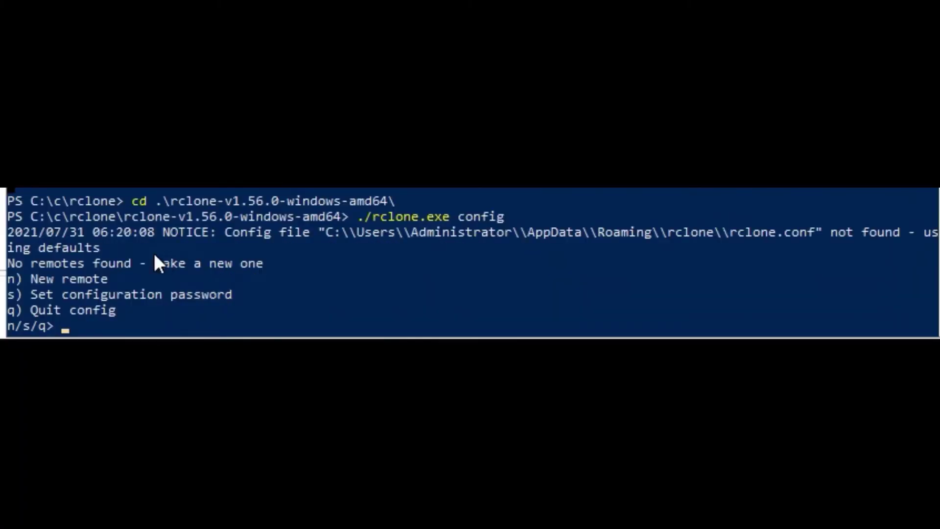
text(n)
key(Return)
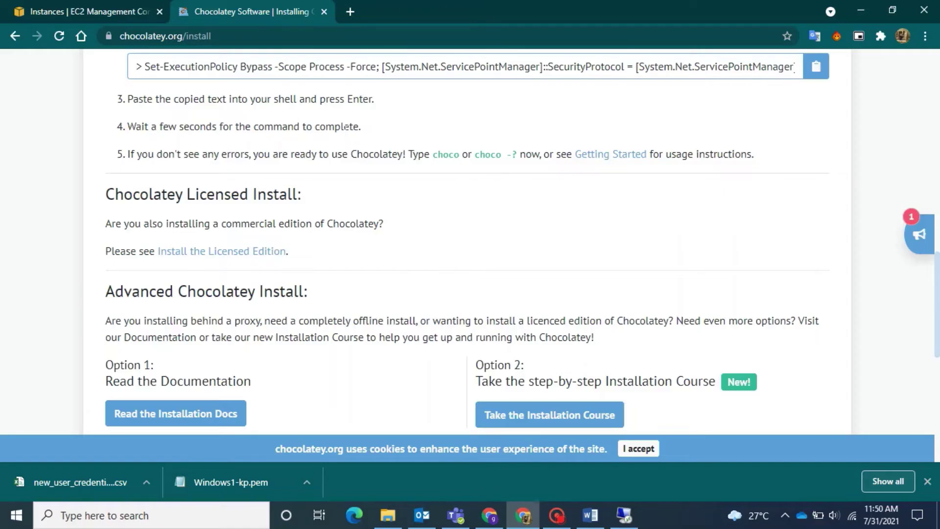
Open the S3 service in the AWS console and copy the dreametive-s3 bucket's name
click(88, 11)
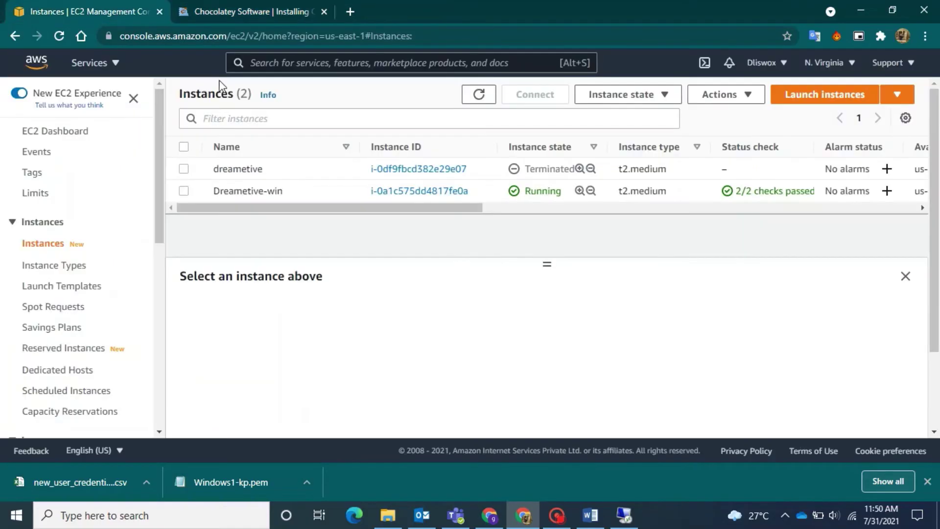
click(271, 63)
text(s3)
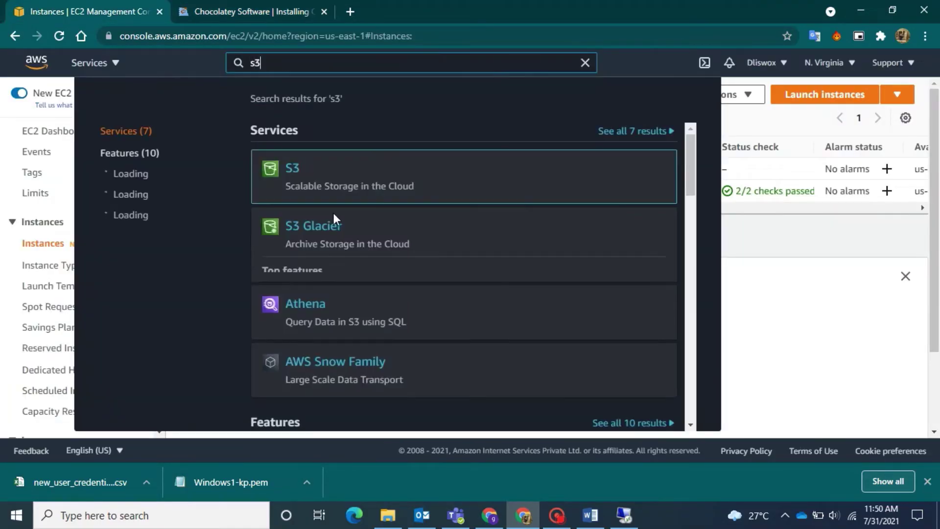
click(292, 172)
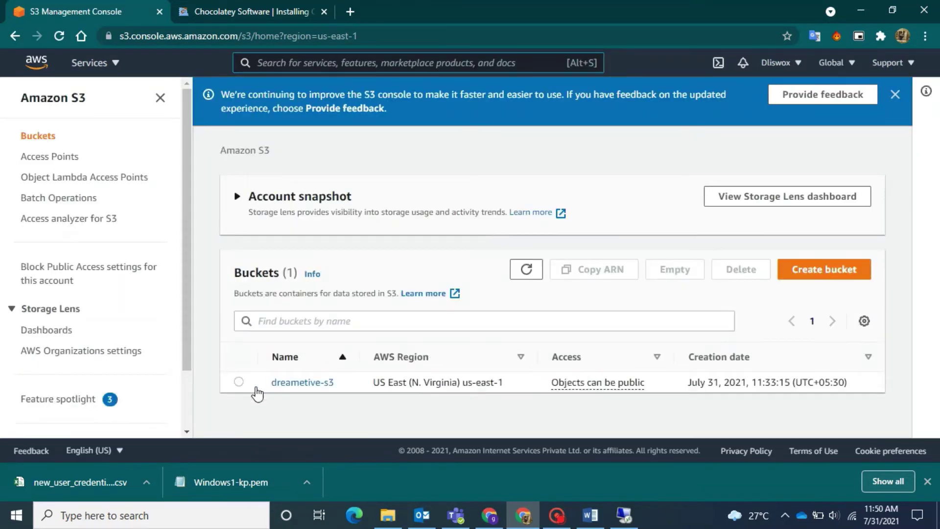
click(239, 381)
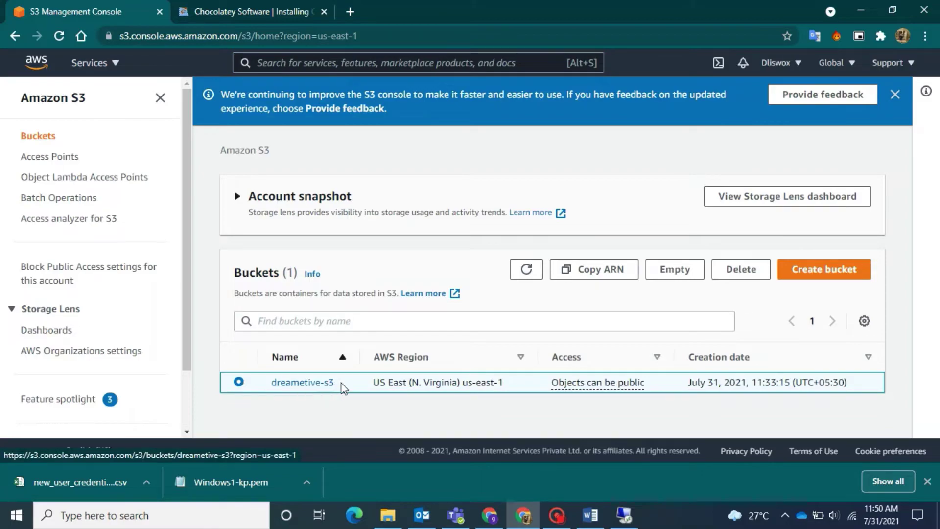
drag(336, 383, 273, 384)
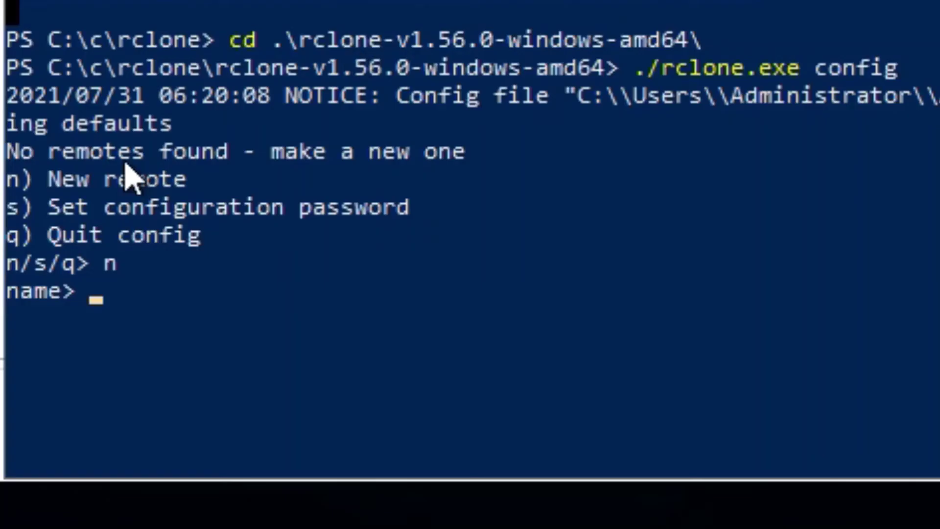
Name the new rclone remote dreametive-s3 and choose storage type 4, Amazon S3 Compliant Storage Providers
text(dreametive-s3)
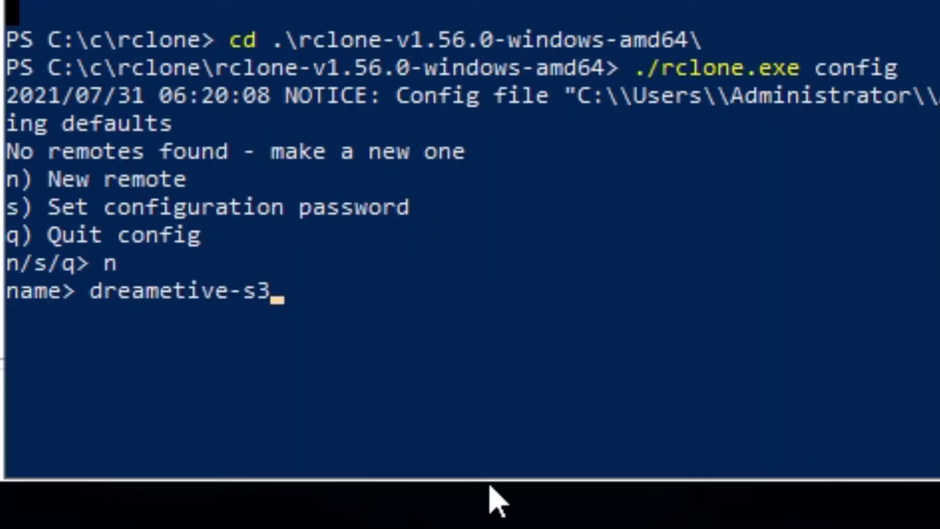
key(Return)
scroll(466, 351, up, 13)
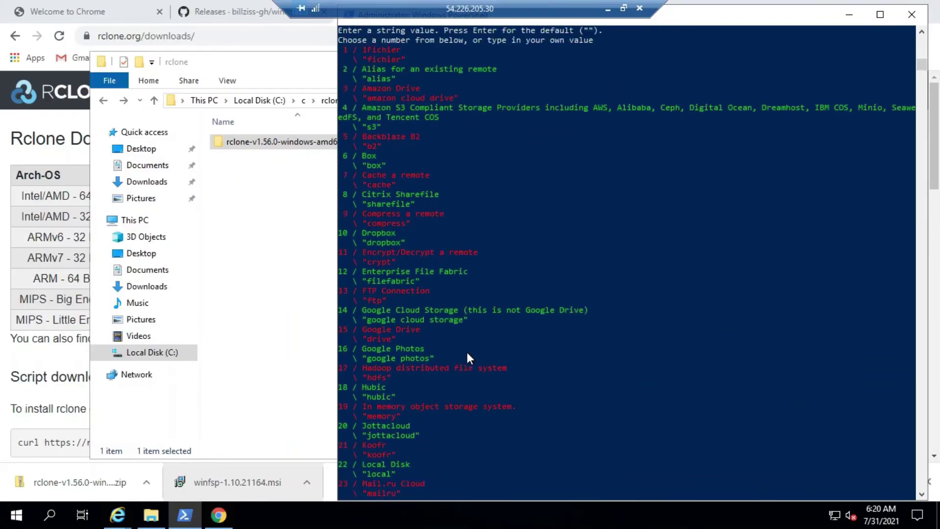
scroll(466, 358, up, 3)
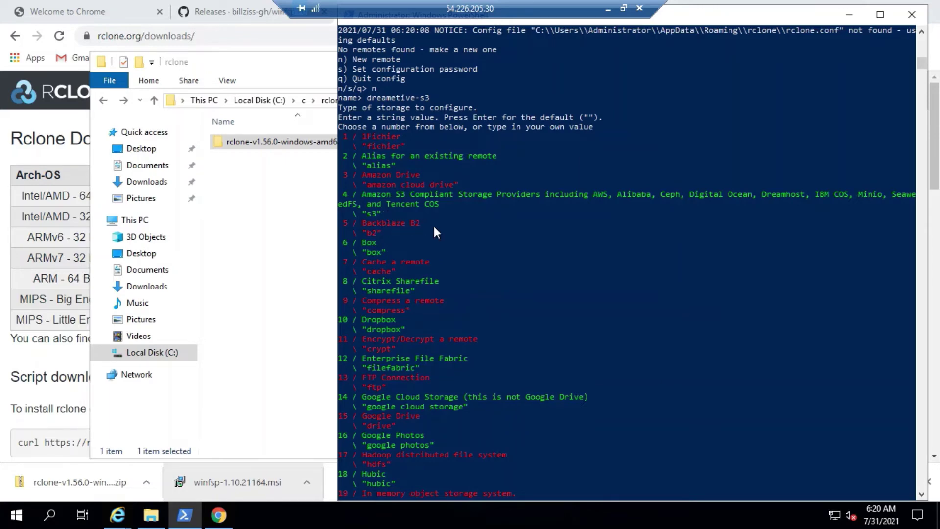
scroll(434, 225, down, 10)
text(4)
key(Return)
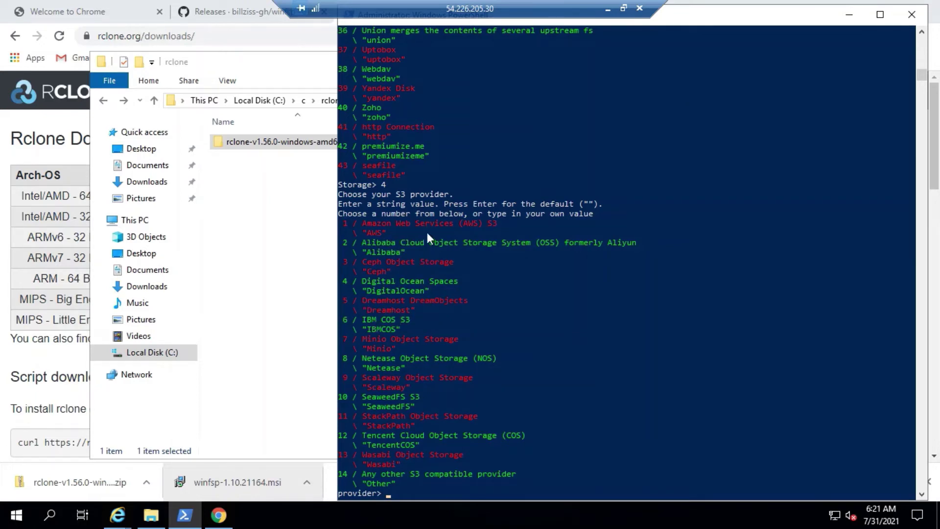
Choose provider 1 (AWS) and env_auth option 1 to supply the AWS credentials manually
text(1)
key(Return)
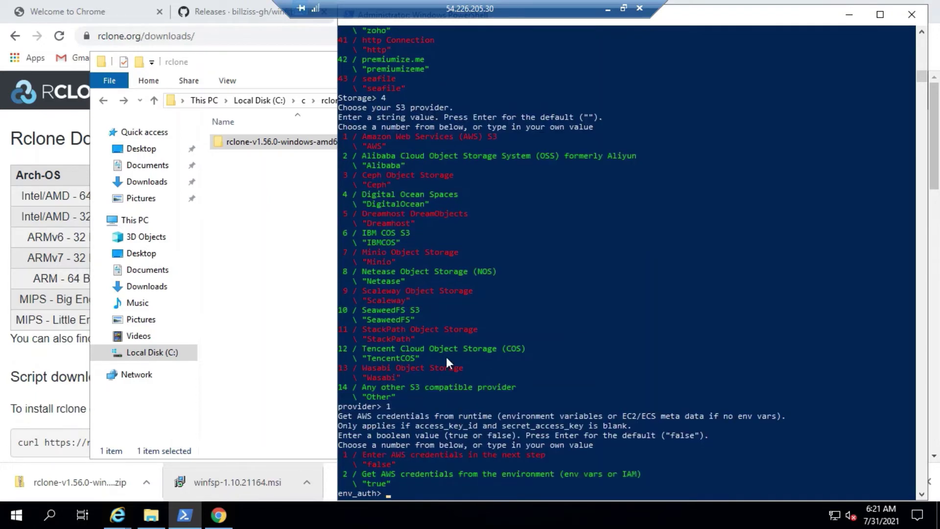
text(1)
key(Return)
Copy the access key ID and secret access key from the new_user_credentials workbook into the matching rclone prompts
click(606, 9)
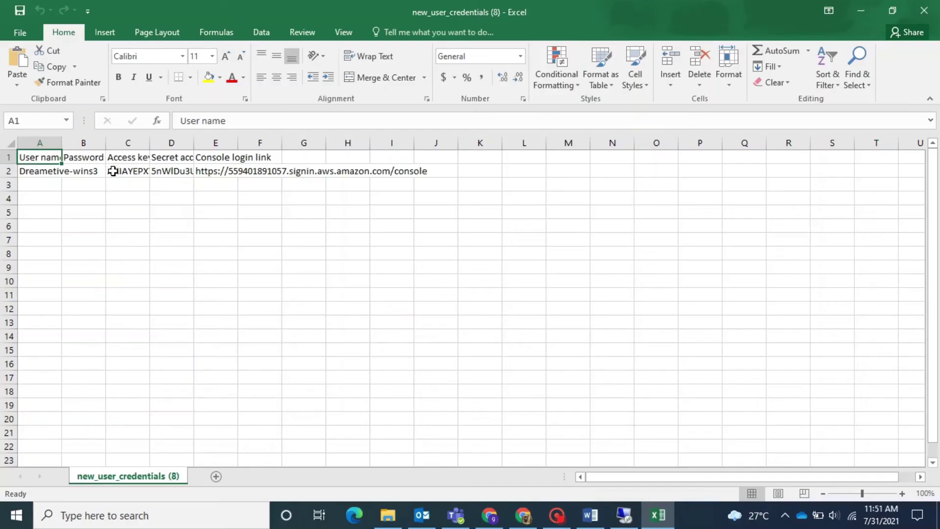
click(115, 168)
key(ctrl+c)
key(alt+Tab)
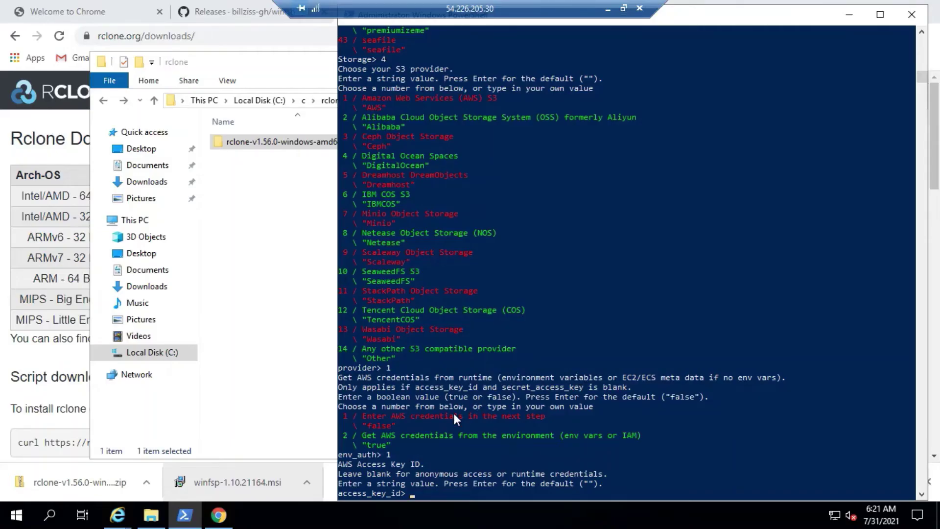
scroll(454, 413, down, 3)
right_click(417, 416)
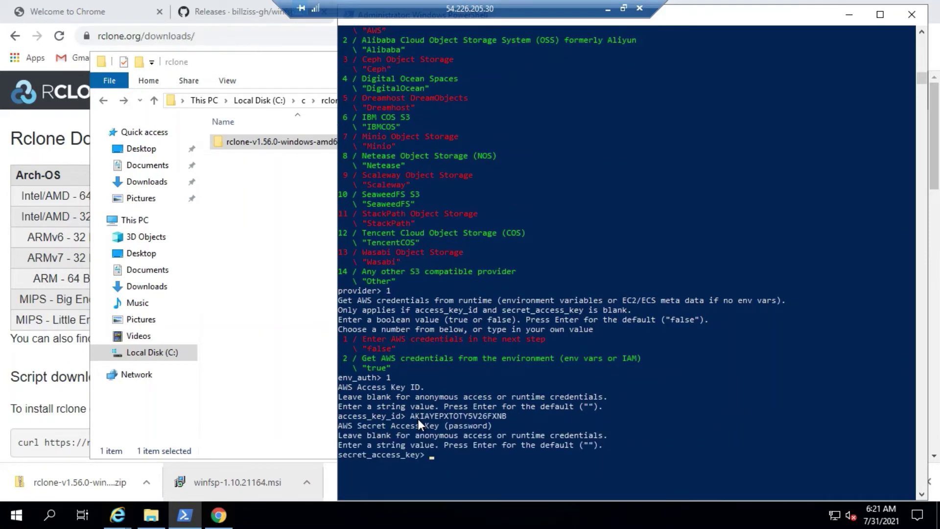
click(607, 9)
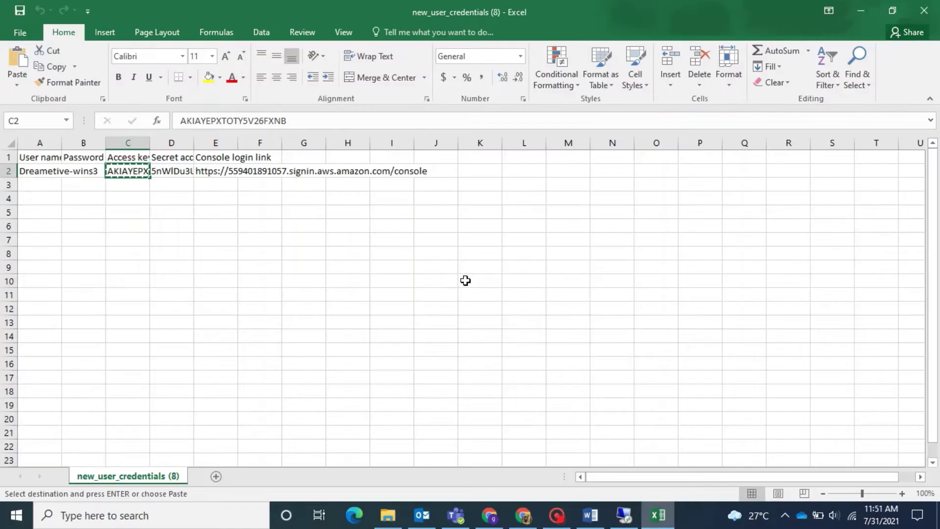
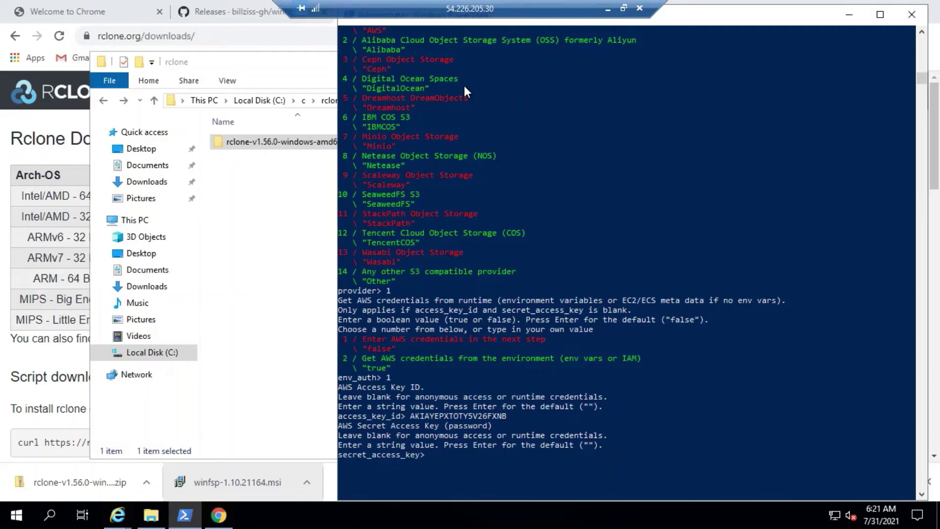
right_click(442, 447)
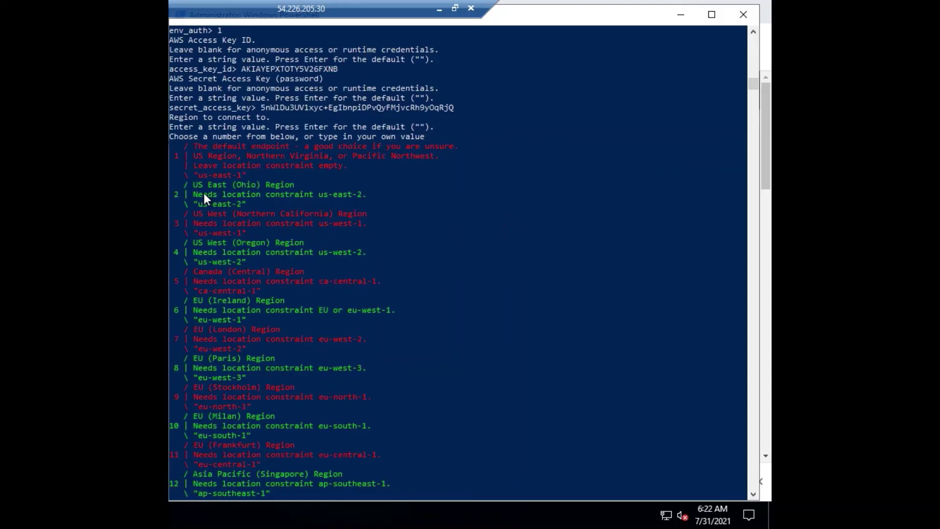
Set the region to 1 (us-east-1) and leave the endpoint and location constraint at their defaults
scroll(67, 323, down, 20)
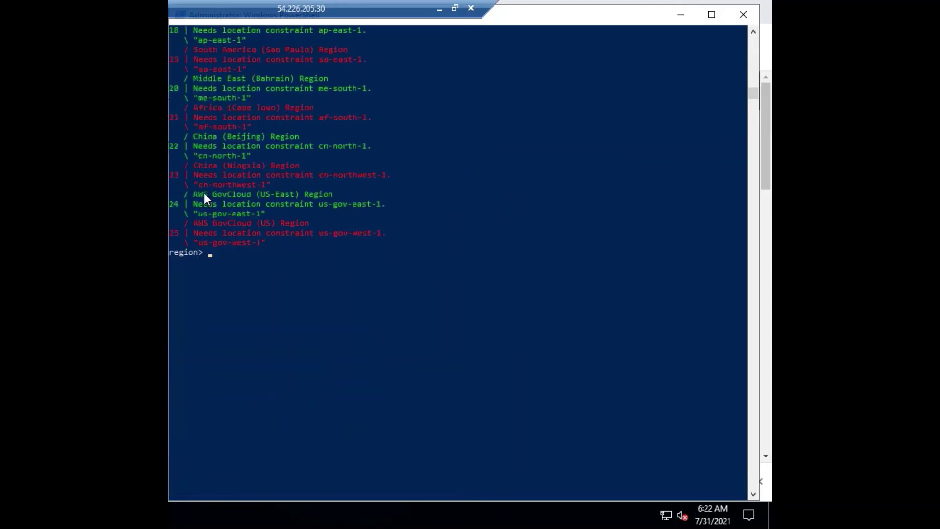
text(1)
key(Return)
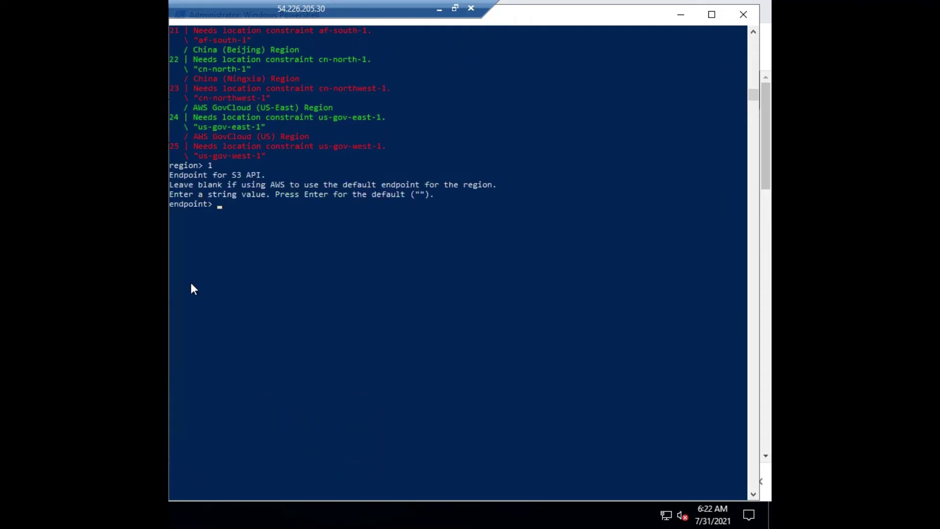
key(Return)
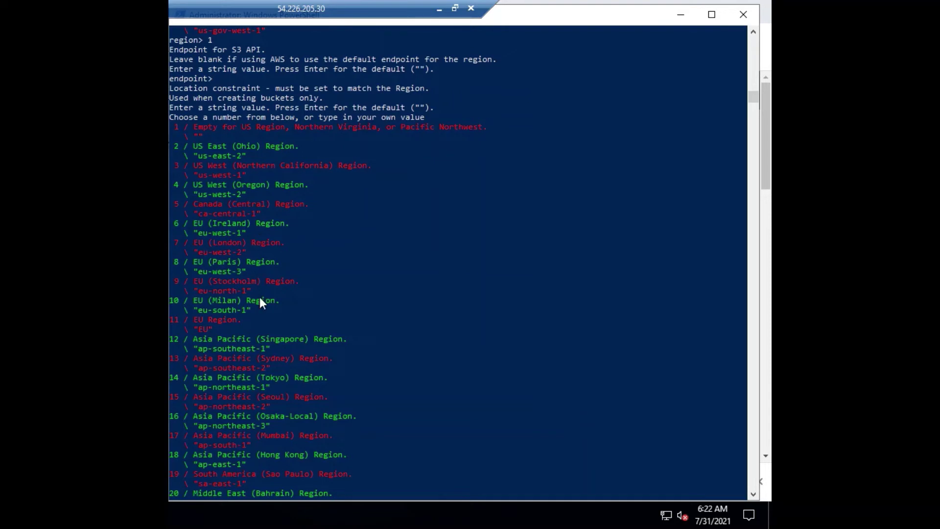
scroll(259, 301, down, 8)
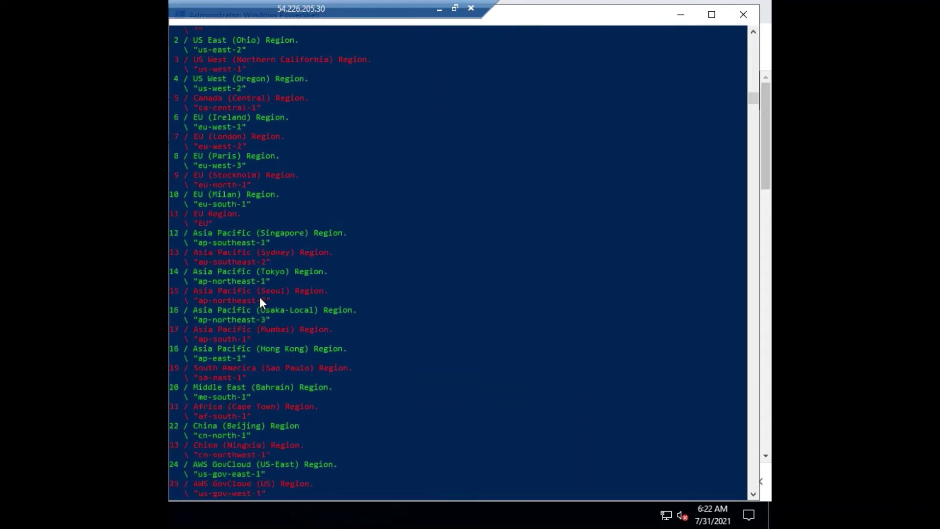
key(Return)
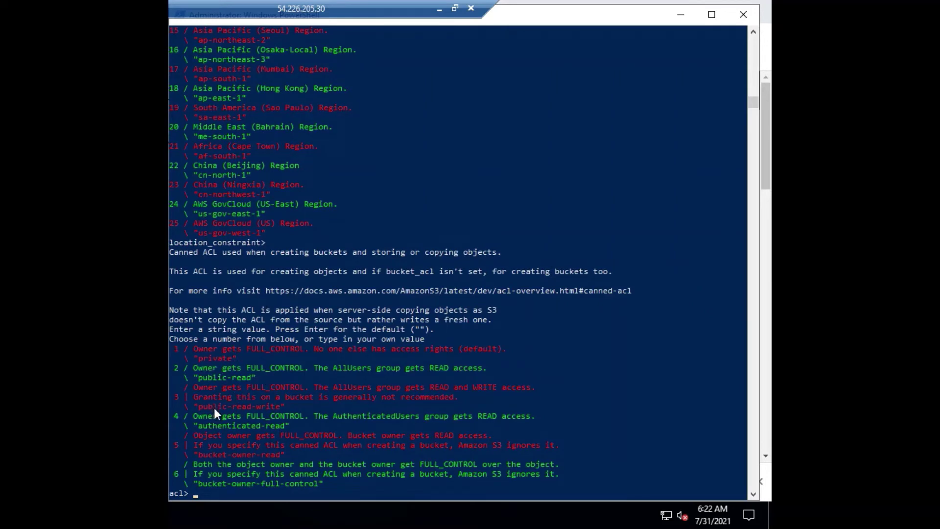
Set the ACL to 3 (public-read-write) and choose 1 (None) for both server-side encryption and the KMS key ID
text(3)
key(Return)
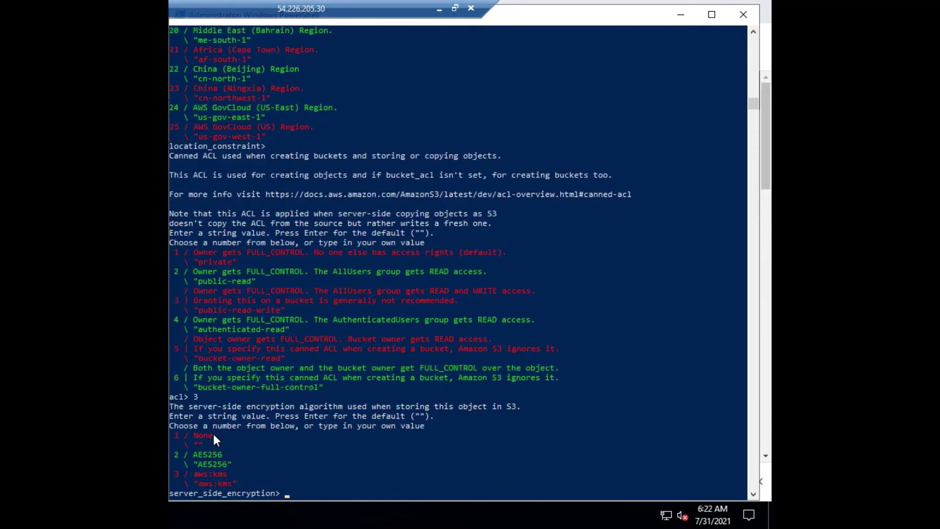
text(1)
key(Return)
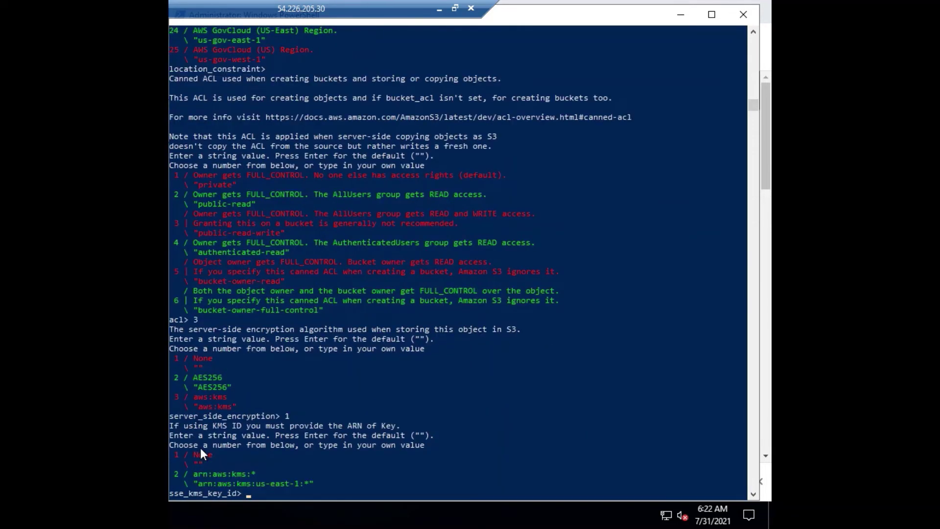
text(1)
key(Return)
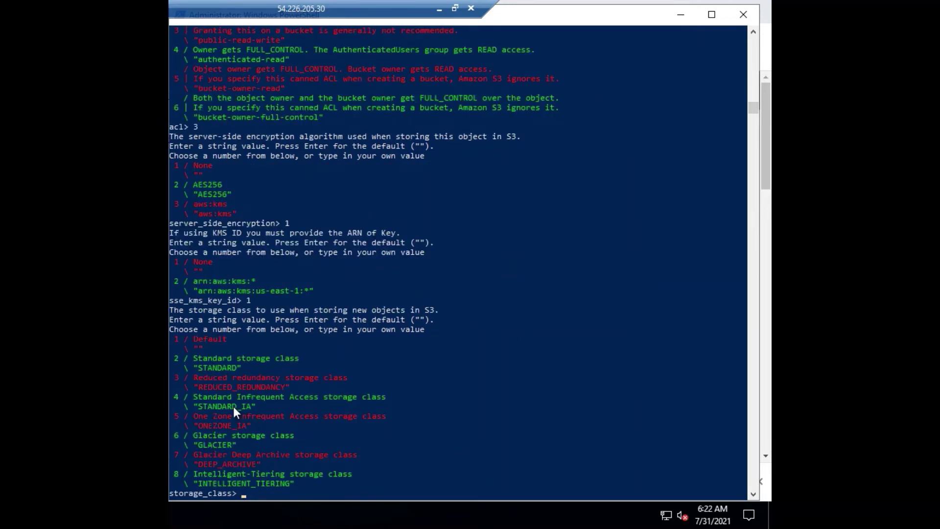
Set the storage class to 2 (STANDARD), and in the advanced configuration set bucket_acl to 3 (public-read-write)
text(2)
key(Return)
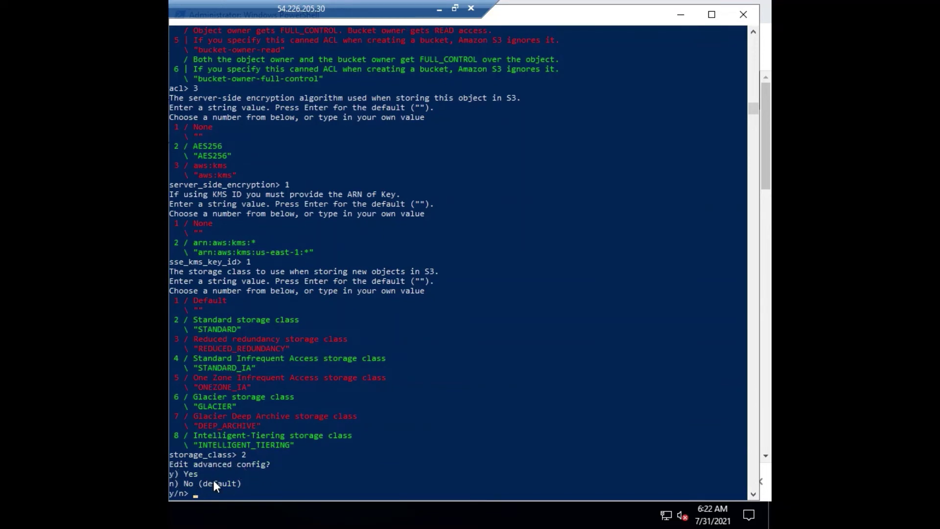
key(Return)
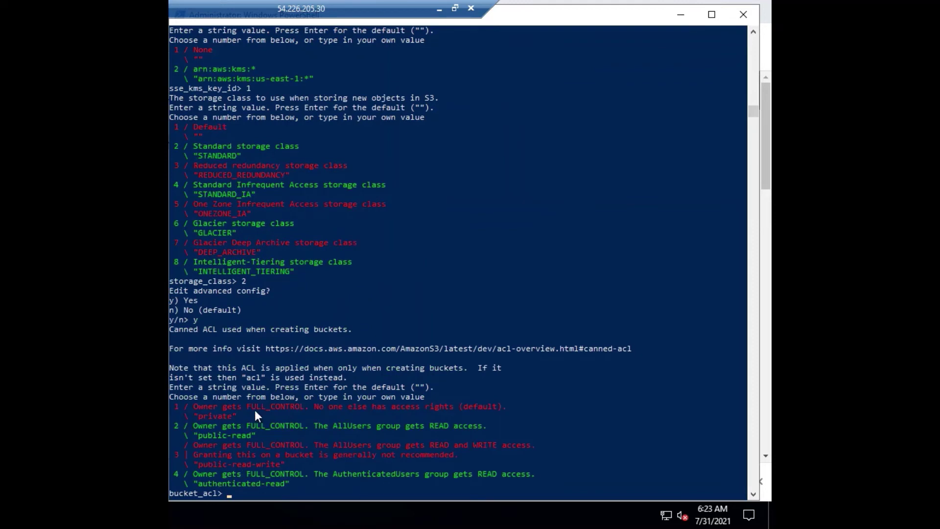
text(3)
key(Return)
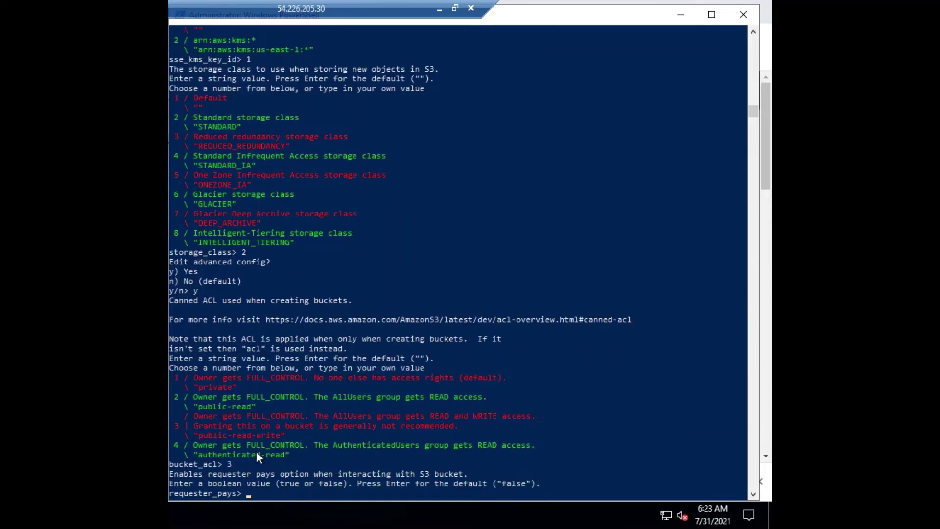
Keep the requester_pays default and choose 1 (None) for the SSE customer algorithm, key and key MD5
scroll(298, 483, down, 1)
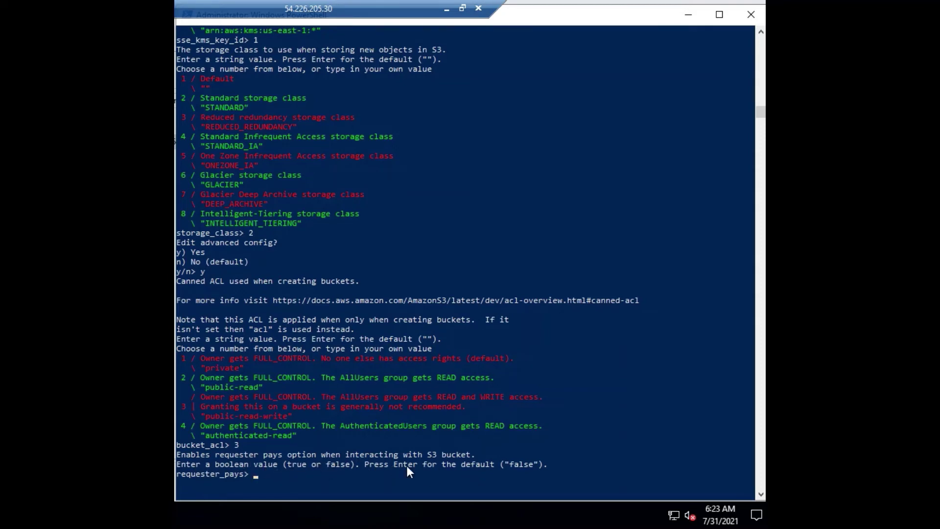
key(Return)
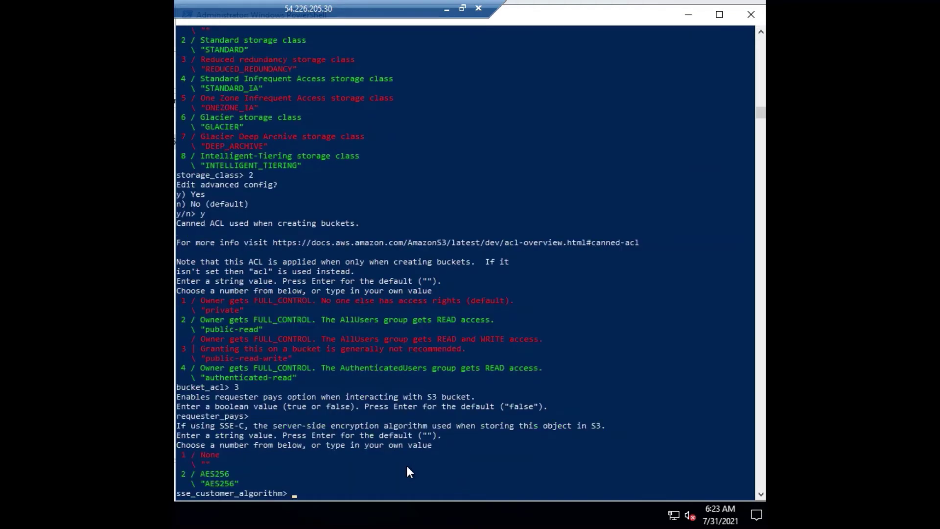
text(1)
key(Return)
text(1)
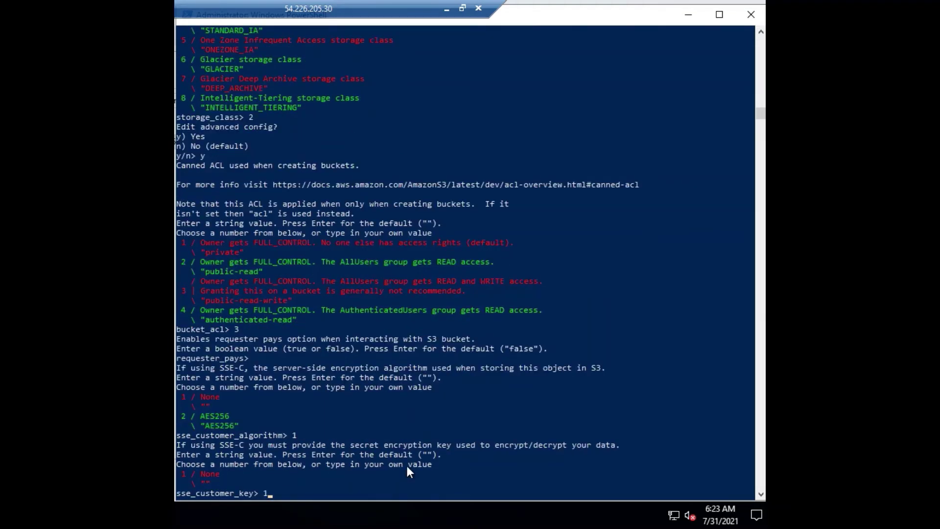
key(Return)
text(1)
key(Return)
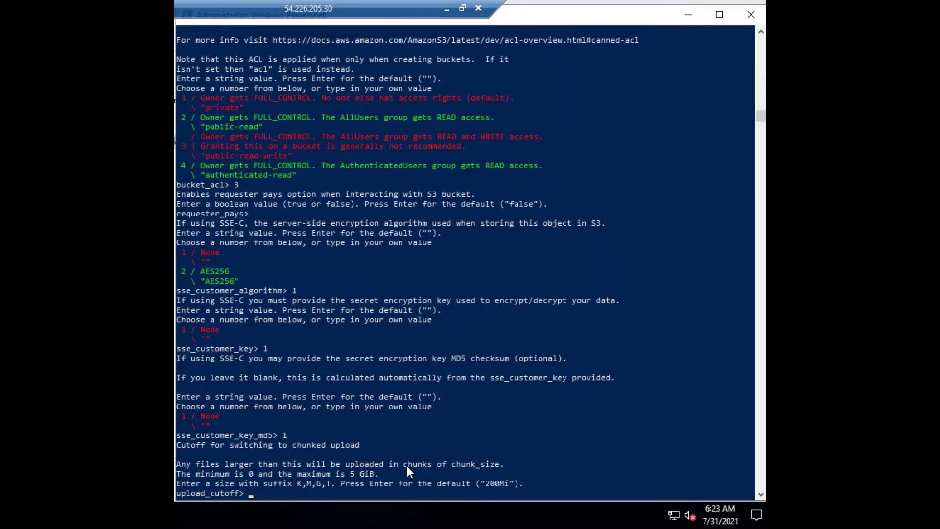
Accept the default upload_cutoff and break off the rclone configuration at the chunk_size prompt
key(Return)
key(ctrl+z)
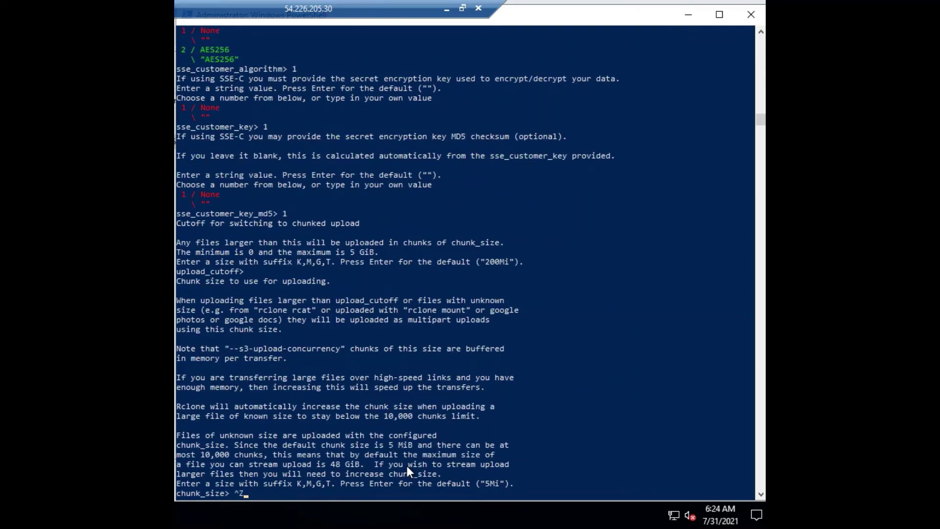
key(Return)
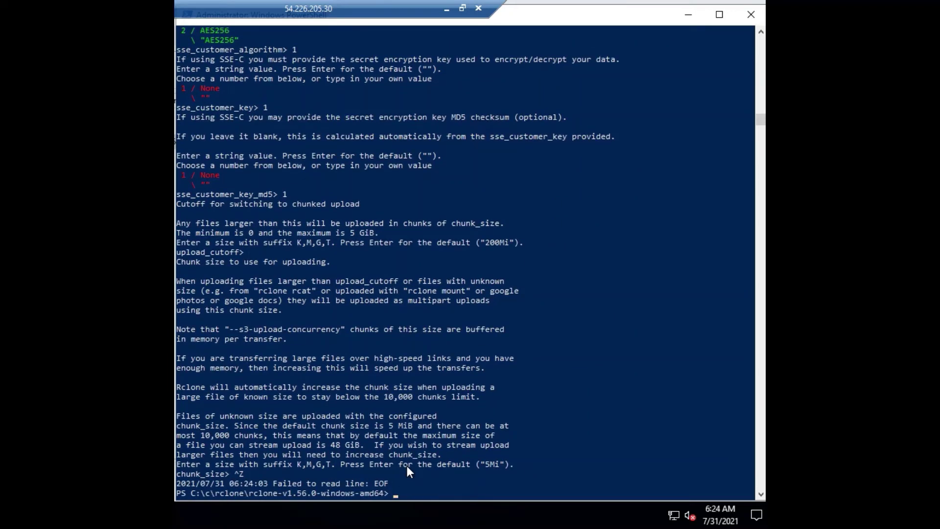
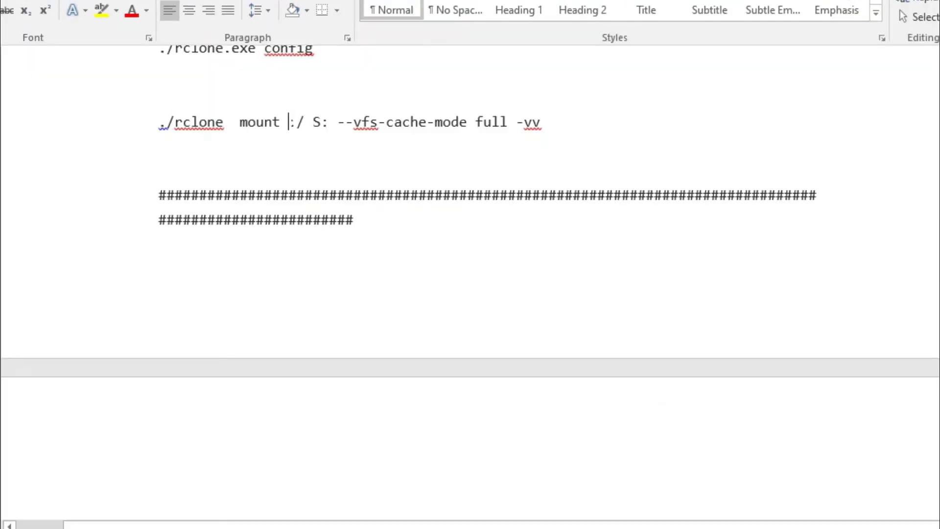
In the Word notes, insert dreametive-s3 as the remote name before :/ in the ./rclone mount command
text(dreametive-s3)
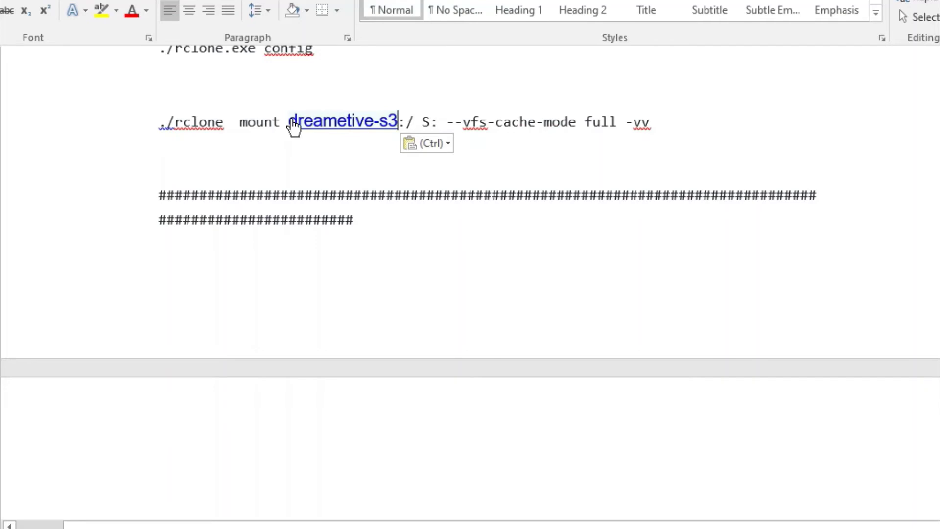
Reduce the pasted dreametive-s3 name to plain text and select the whole ./rclone mount command in the notes
key(ctrl)
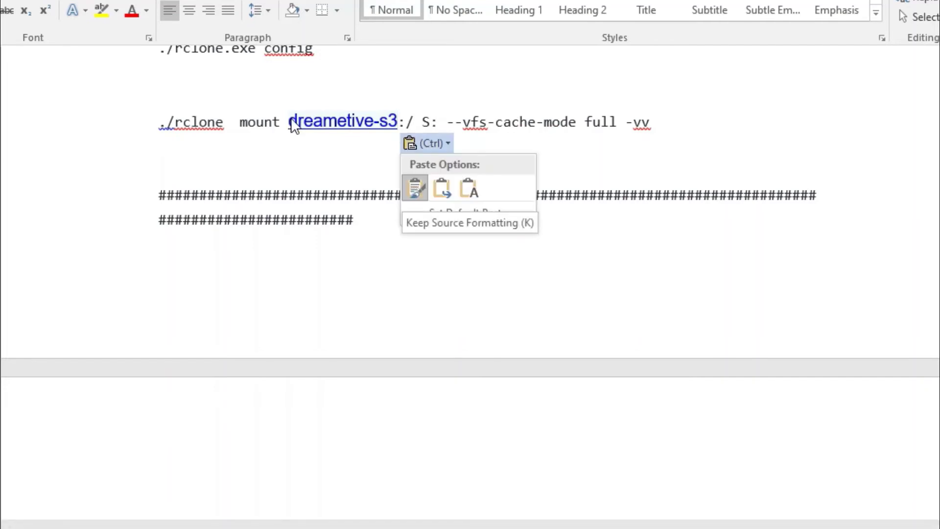
click(474, 196)
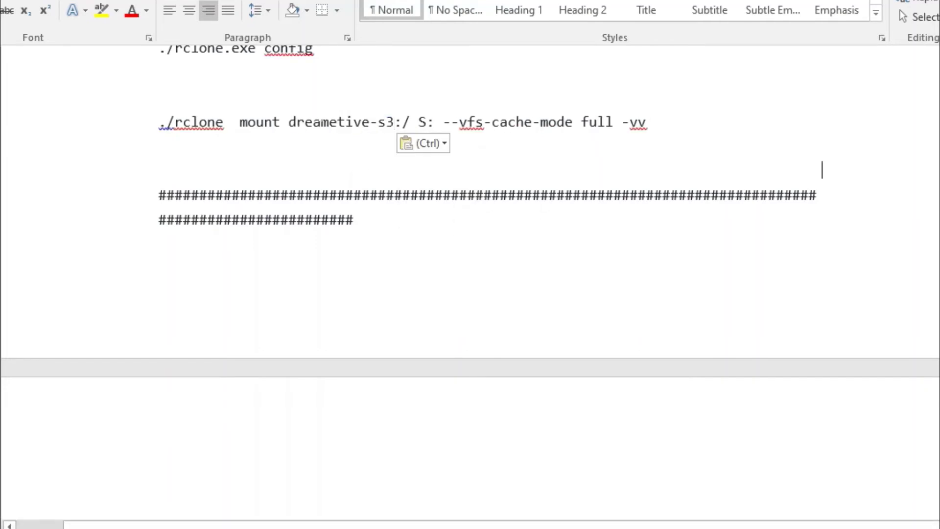
click(647, 122)
drag(646, 121, 172, 119)
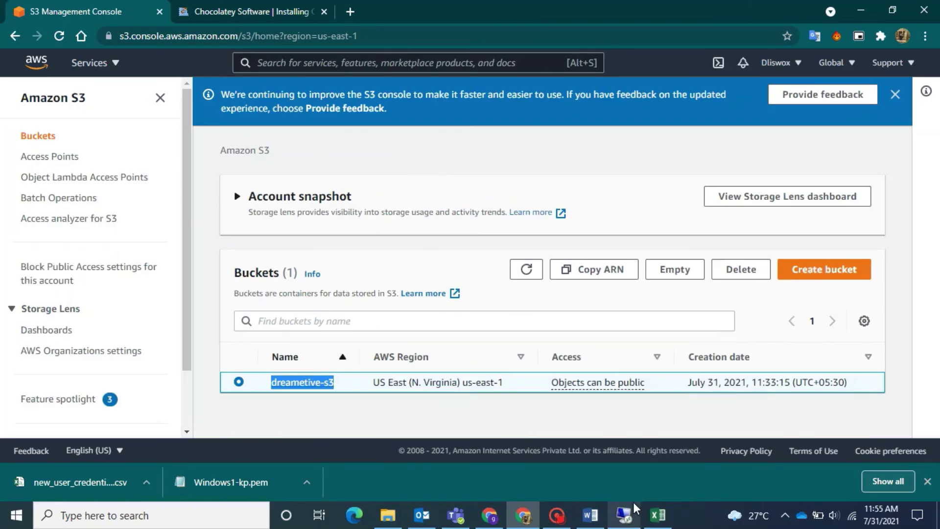
Switch to the Remote Desktop session and try to run ./rclone mount dreametive-s3:/ S: --vfs-cache-mode full -vv in PowerShell
click(641, 489)
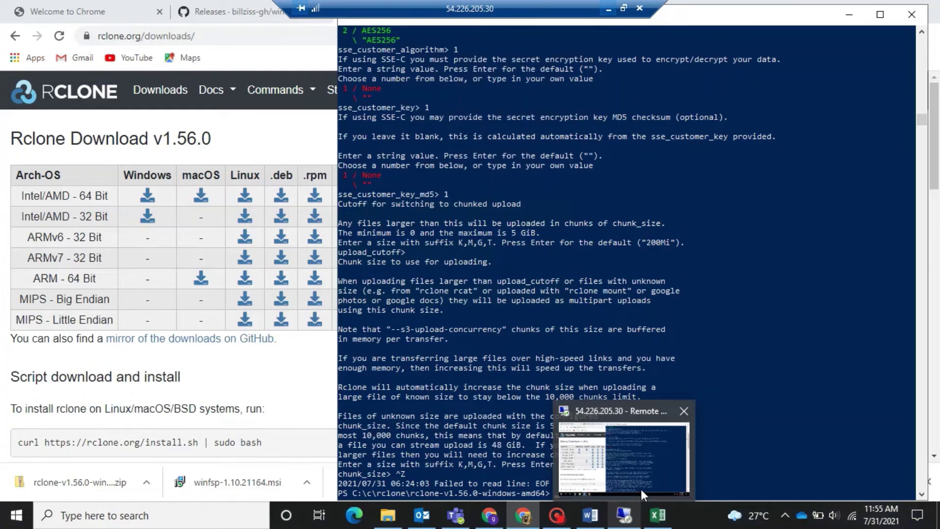
click(610, 491)
scroll(452, 400, down, 3)
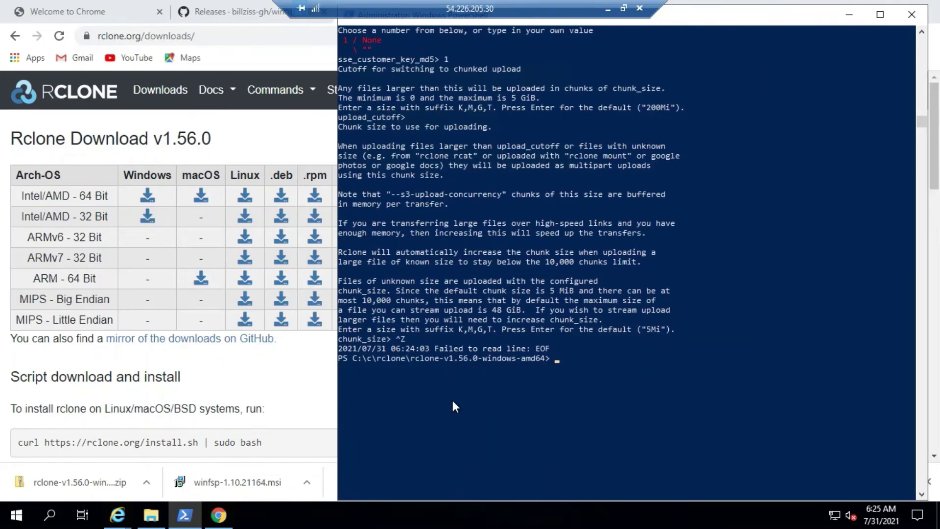
text(./rclone  mount dreametive-s3:/ S: --vfs-cache-mode full -vv)
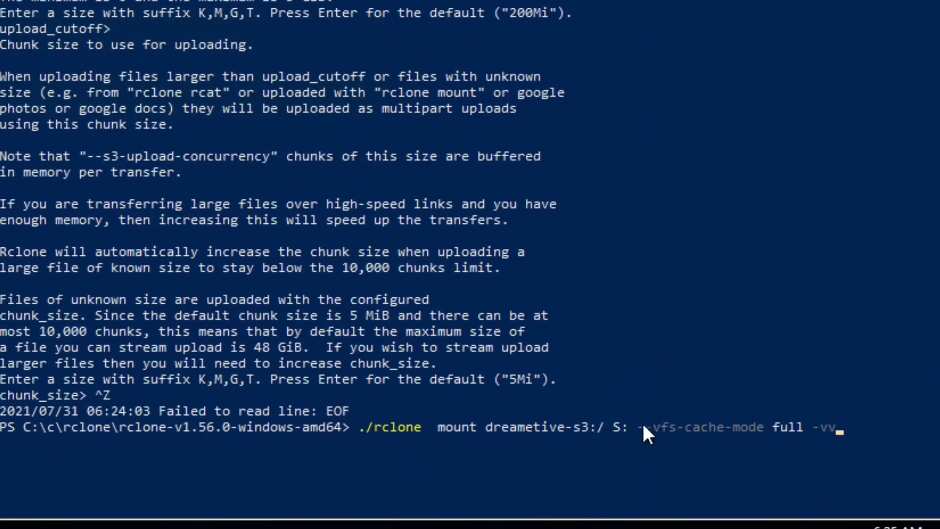
key(Return)
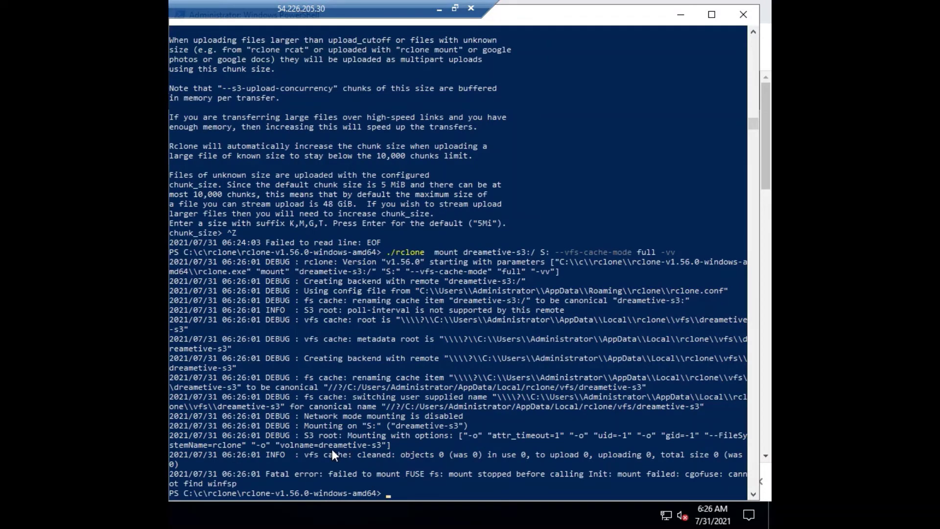
Run ./rclone.exe config again and, with the dreametive-s3 remote saved, quit the configuration with q
text(./rclone.exe config)
key(Return)
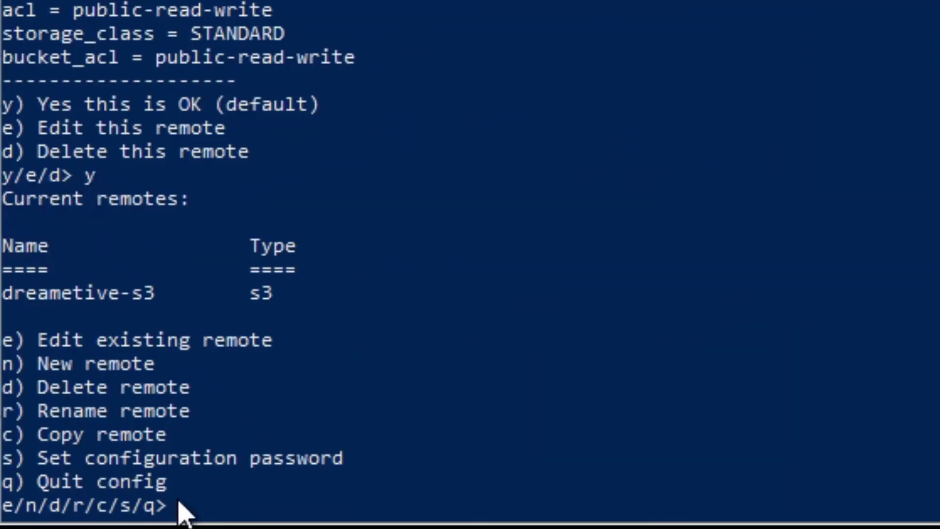
text(q)
key(Return)
scroll(181, 509, down, 2)
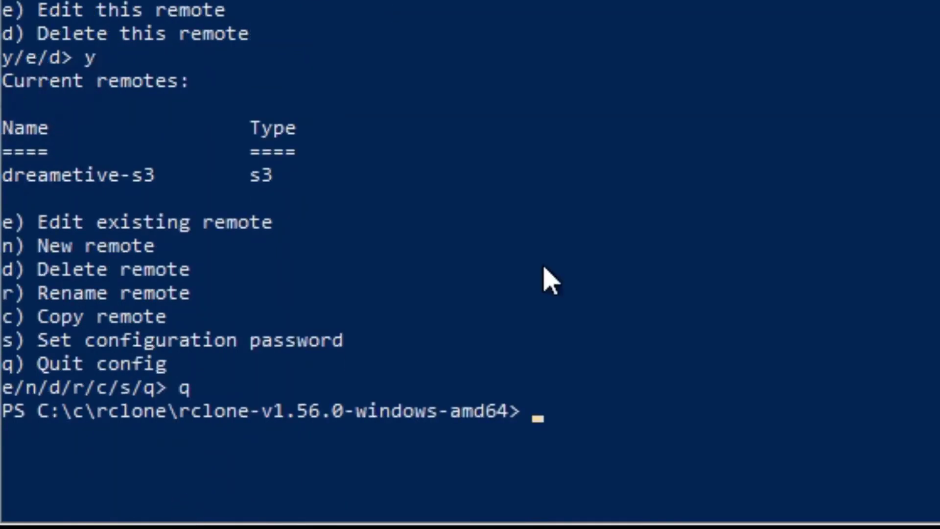
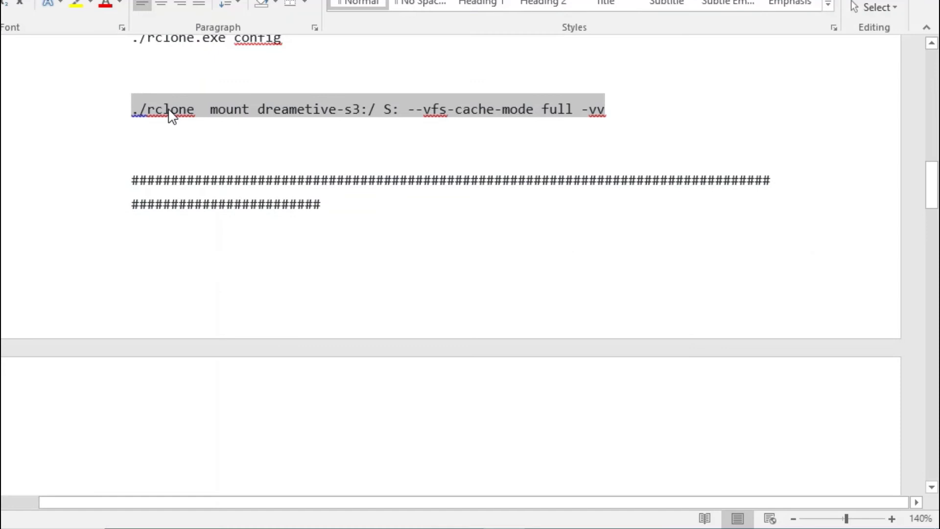
Copy the mount command from the Word notes, try running it in the remote PowerShell session, and maximize that window
right_click(168, 114)
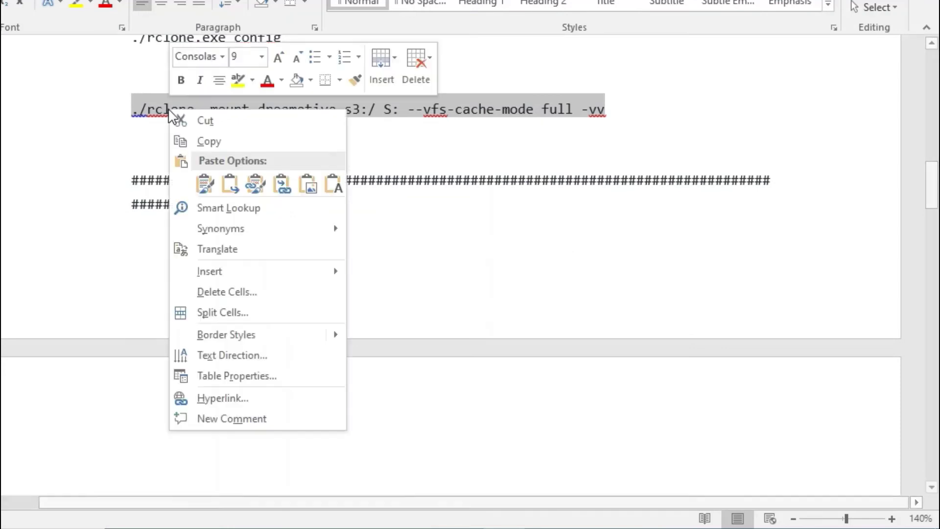
click(216, 147)
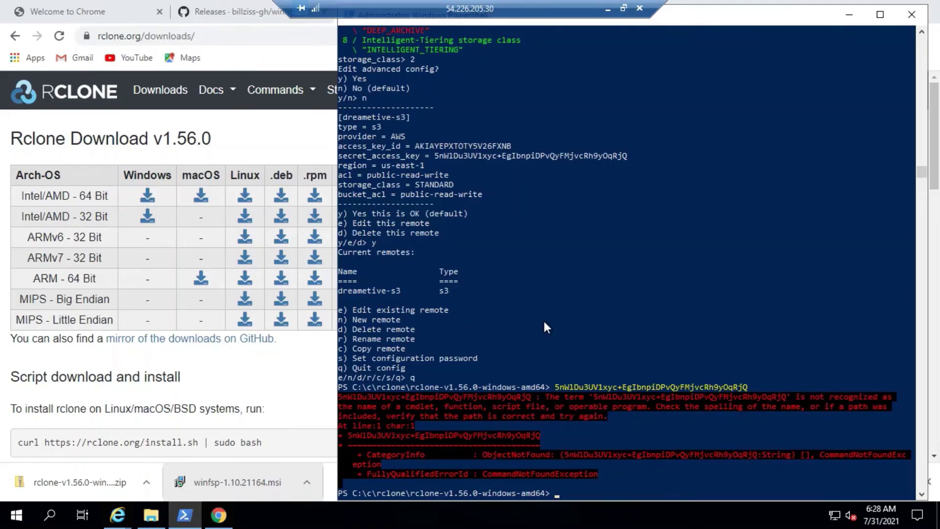
right_click(542, 319)
key(Return)
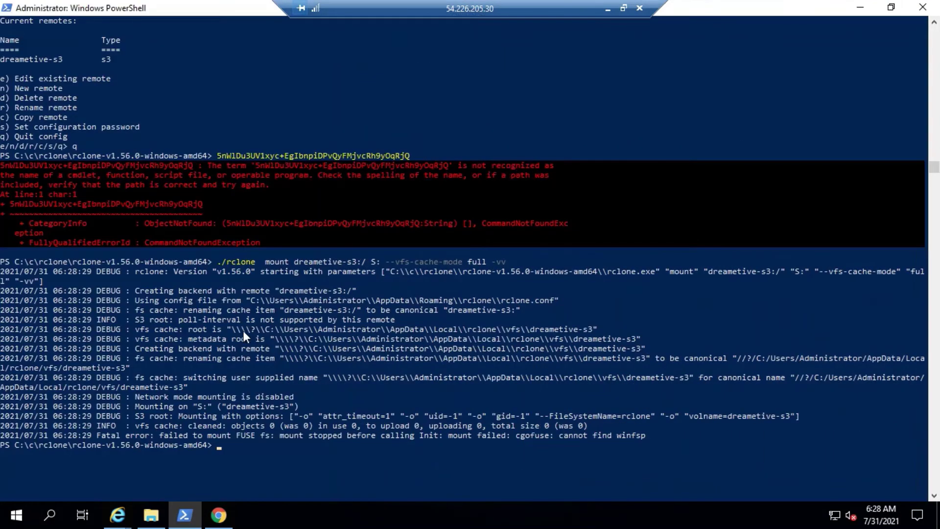
key(super+Up)
click(228, 329)
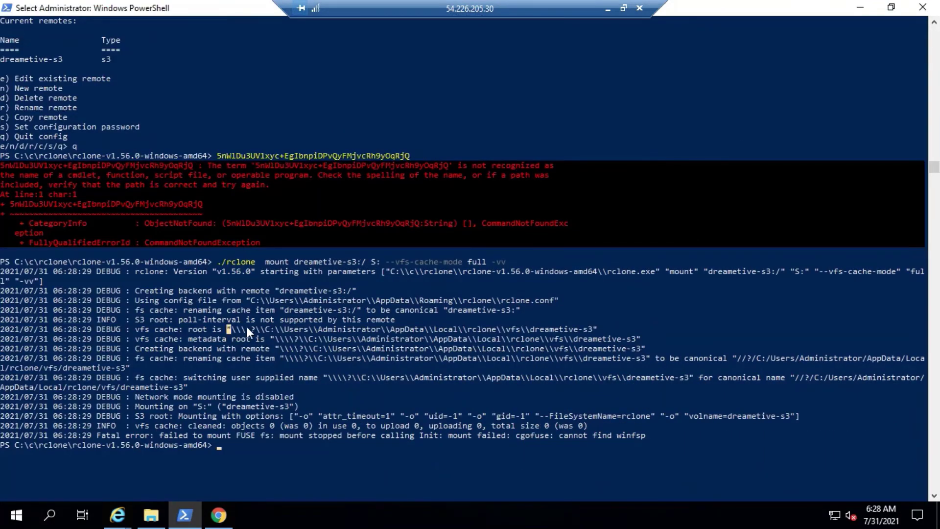
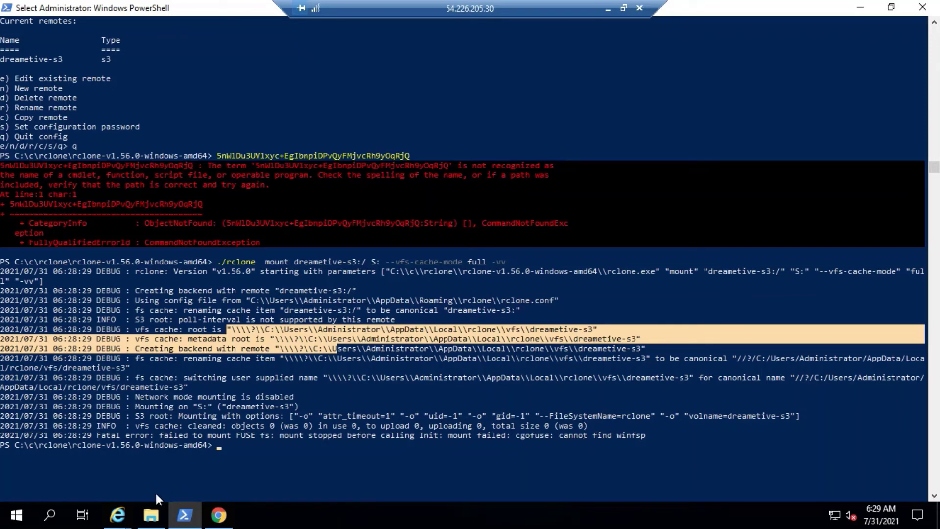
Open the Downloads folder in File Explorer and launch the winfsp-1.10.21164 installer
mouse_move(152, 511)
click(150, 470)
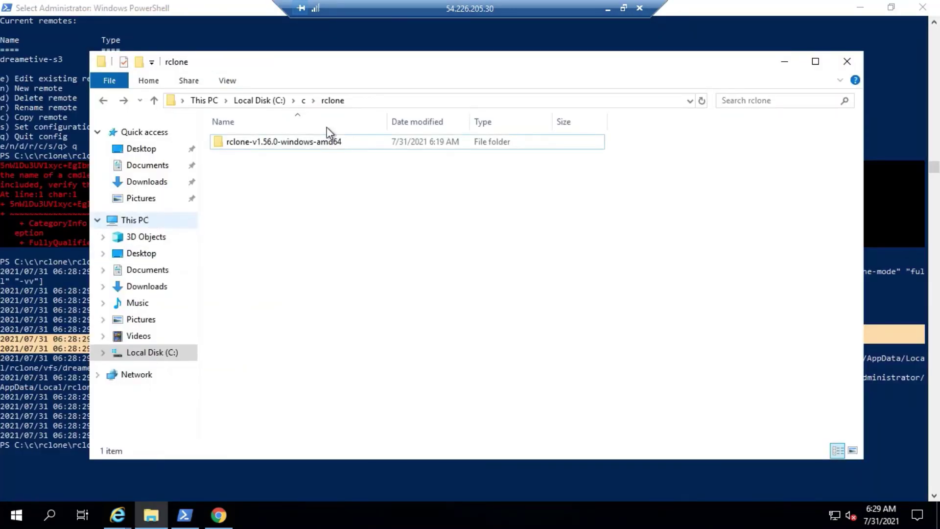
click(144, 149)
click(147, 165)
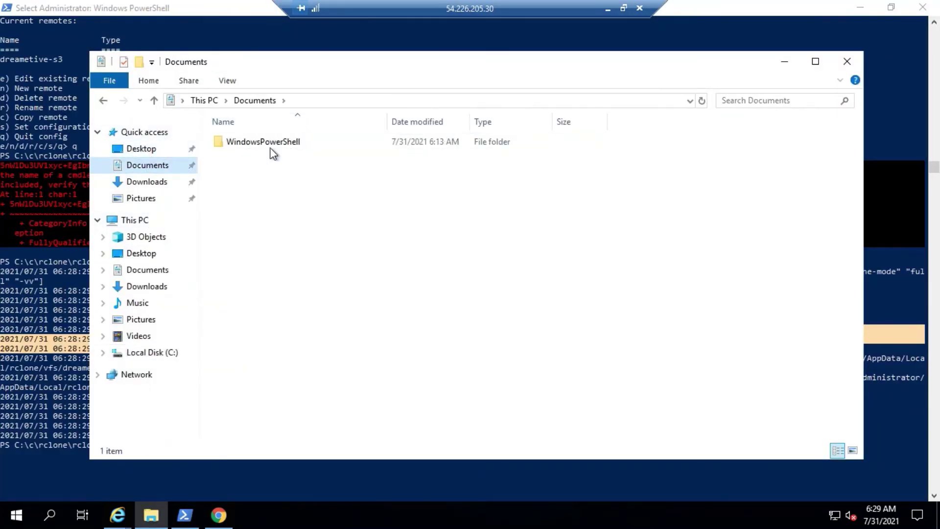
click(146, 181)
click(261, 156)
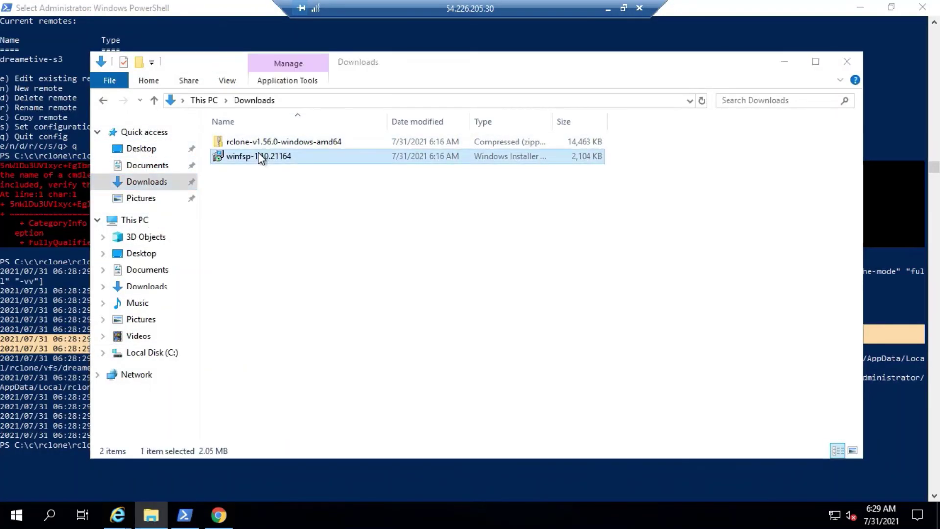
double_click(261, 157)
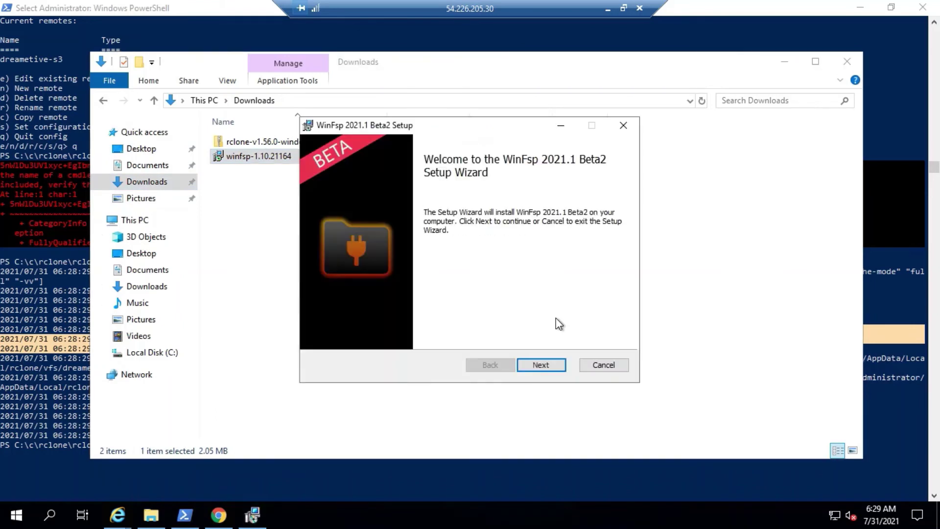
Install WinFsp 2021.1 Beta2 with the default features and location, and close the setup wizard
click(544, 365)
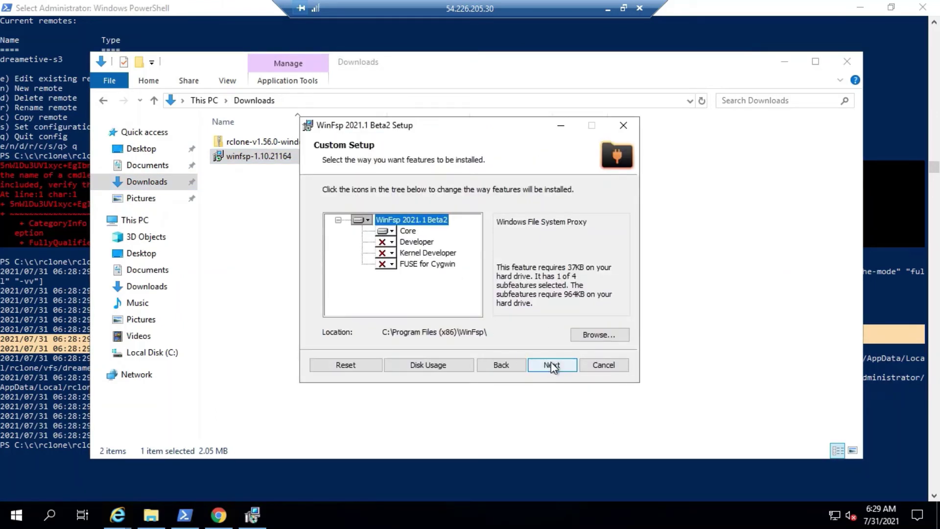
click(551, 365)
click(540, 365)
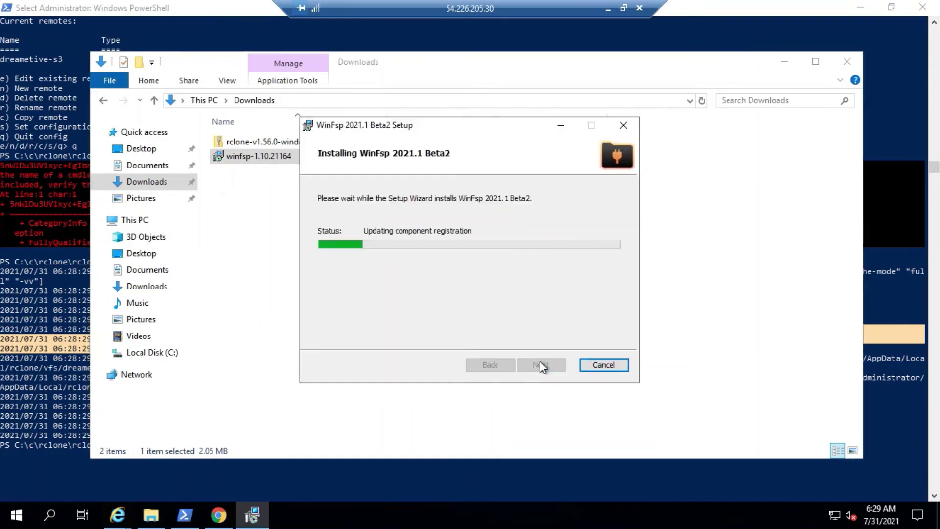
click(541, 365)
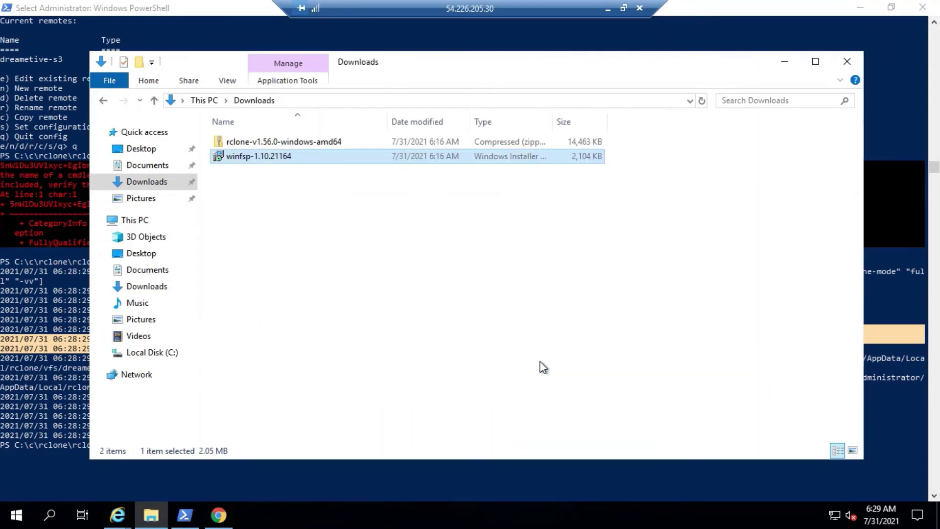
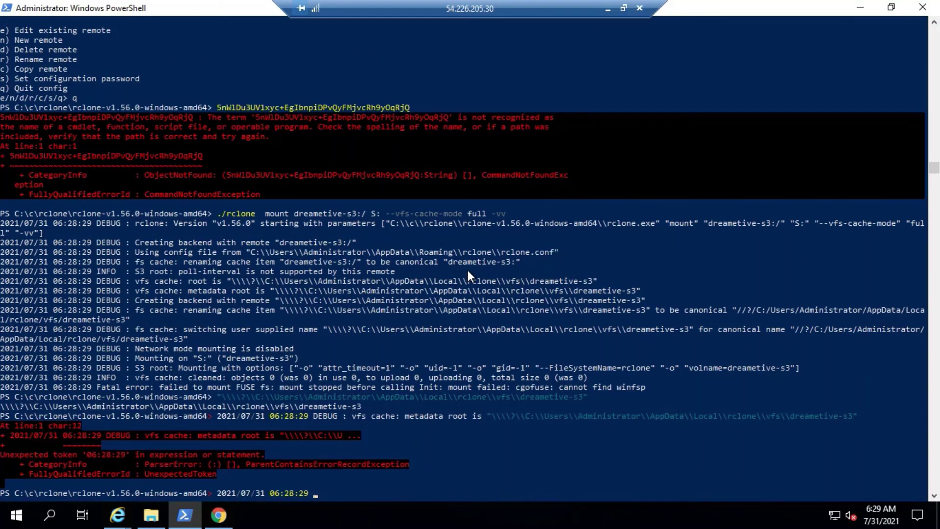
Clear the stray timestamp text from the PowerShell prompt and rerun ./rclone mount dreametive-s3:/ S: --vfs-cache-mode full -vv
key(BackSpace)
key(BackSpace)
key(BackSpace)
key(BackSpace)
key(BackSpace)
key(BackSpace)
key(BackSpace)
key(BackSpace)
key(BackSpace)
key(BackSpace)
key(BackSpace)
key(BackSpace)
key(BackSpace)
key(BackSpace)
key(BackSpace)
key(BackSpace)
key(BackSpace)
key(BackSpace)
key(BackSpace)
key(BackSpace)
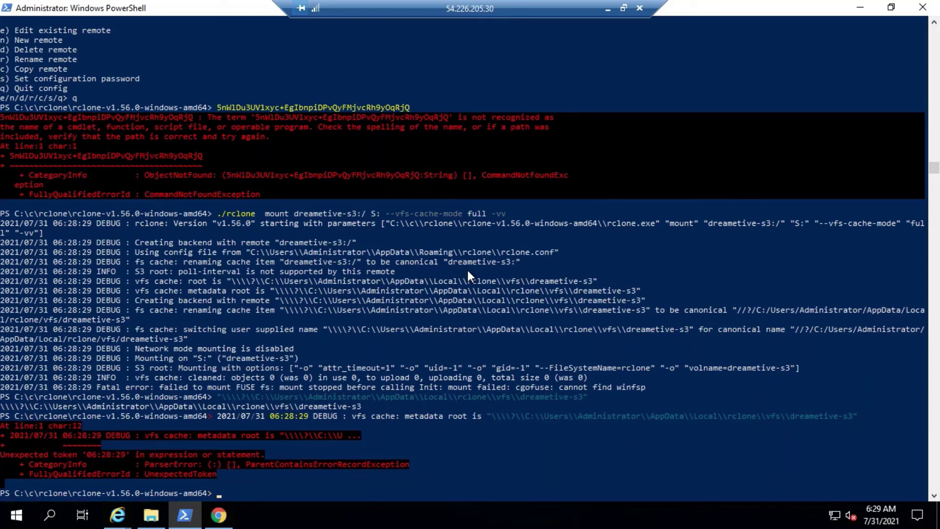
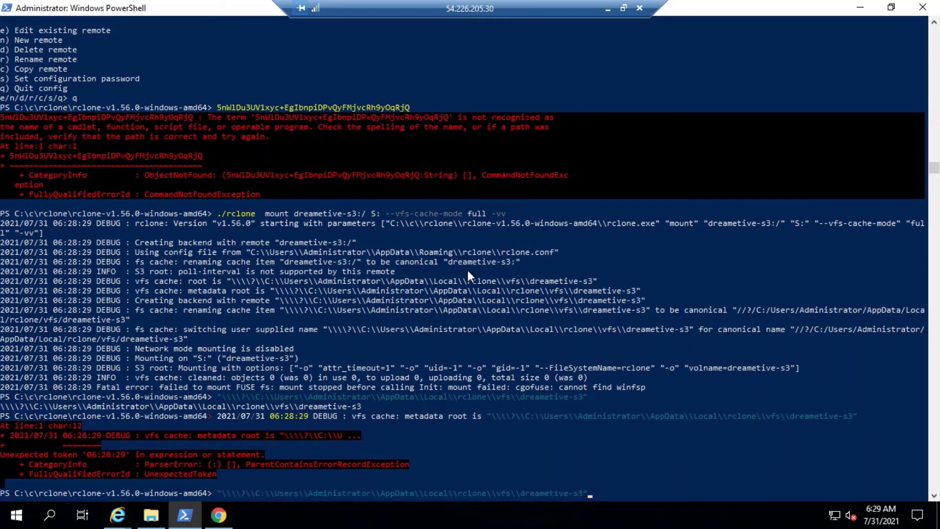
key(Up)
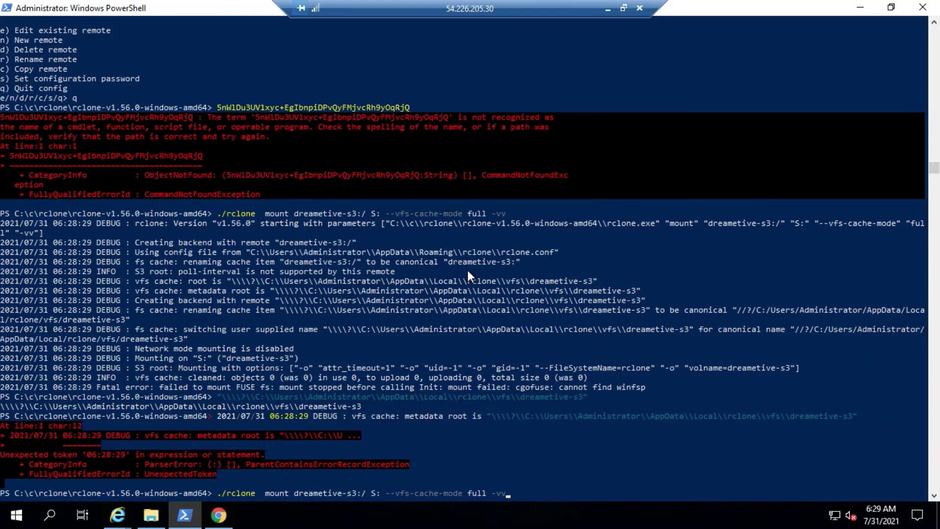
key(Return)
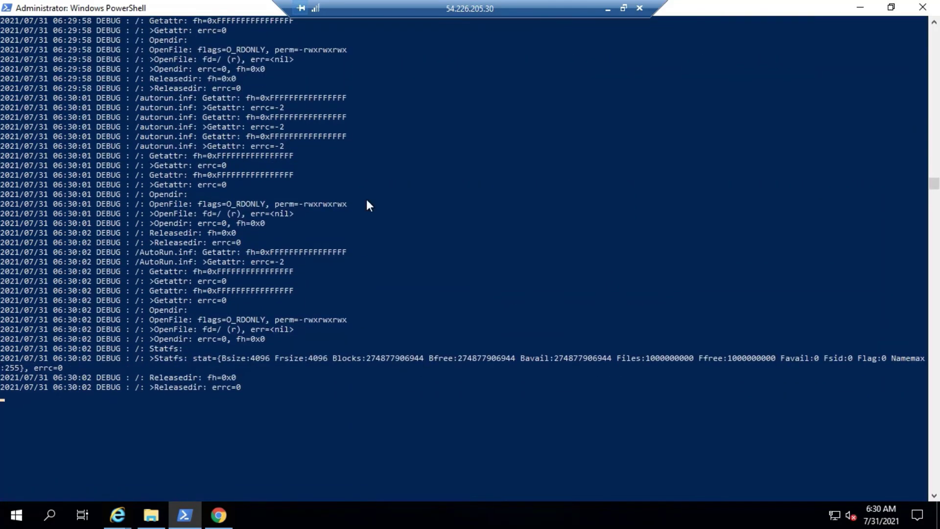
Inspect the mounted dreametive-s3 (S:) drive under This PC in File Explorer, including its dreametive-s3 folder
click(151, 514)
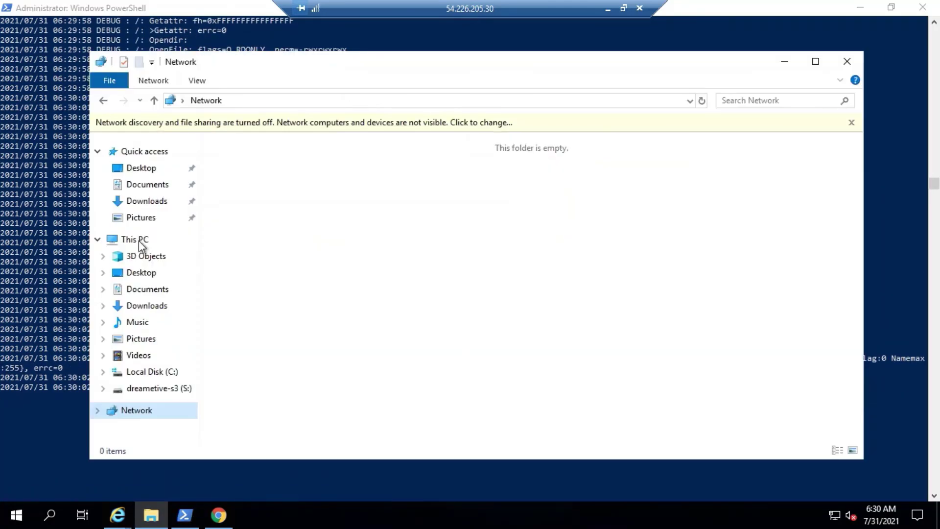
click(138, 240)
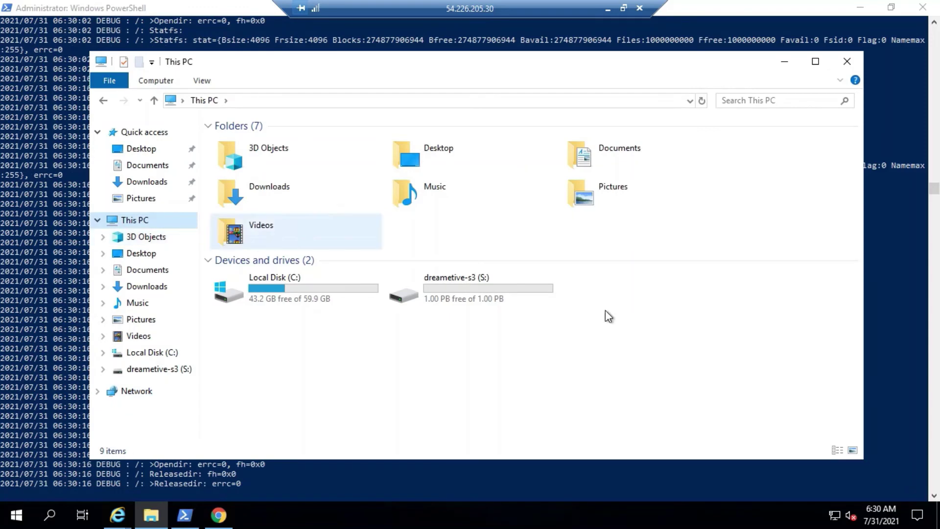
double_click(521, 289)
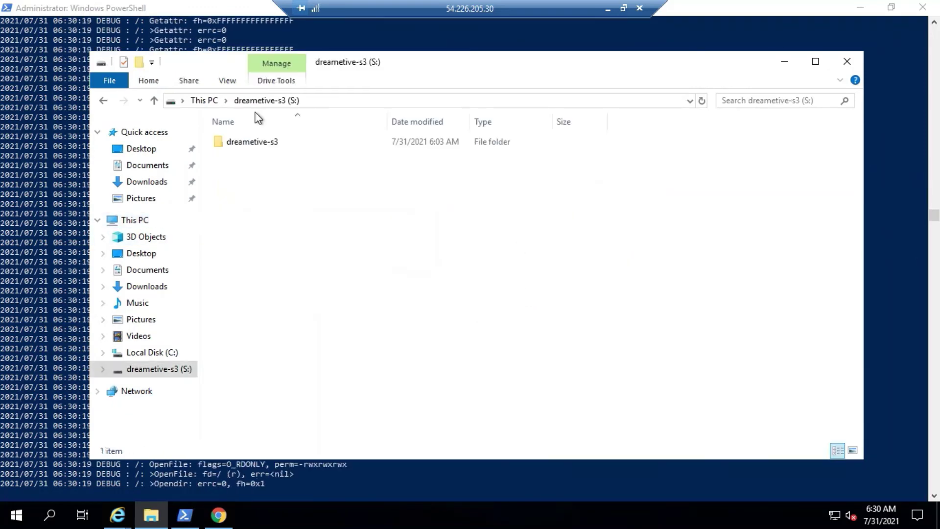
double_click(258, 147)
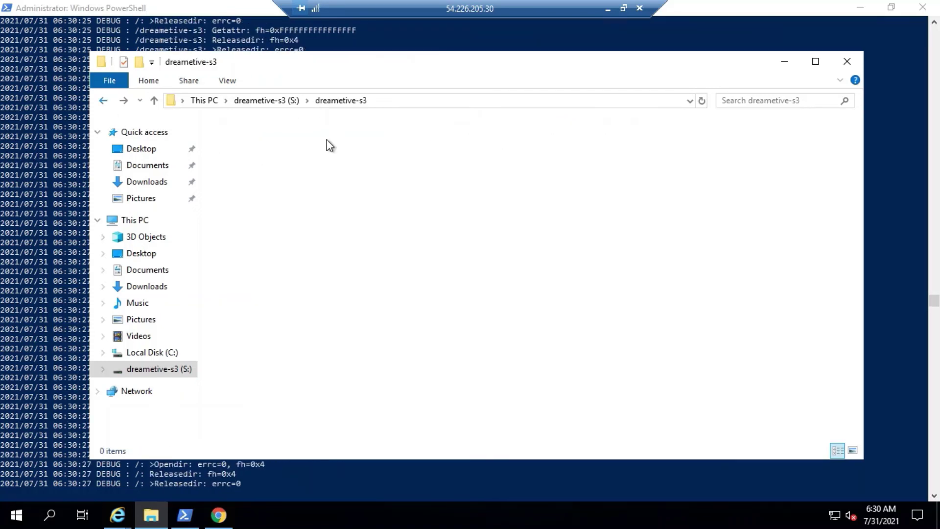
key(alt+Left)
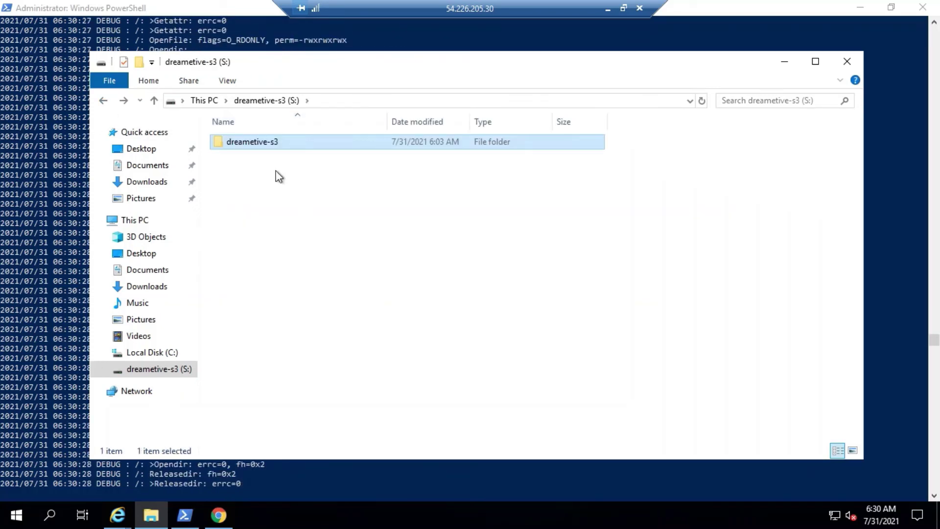
click(103, 100)
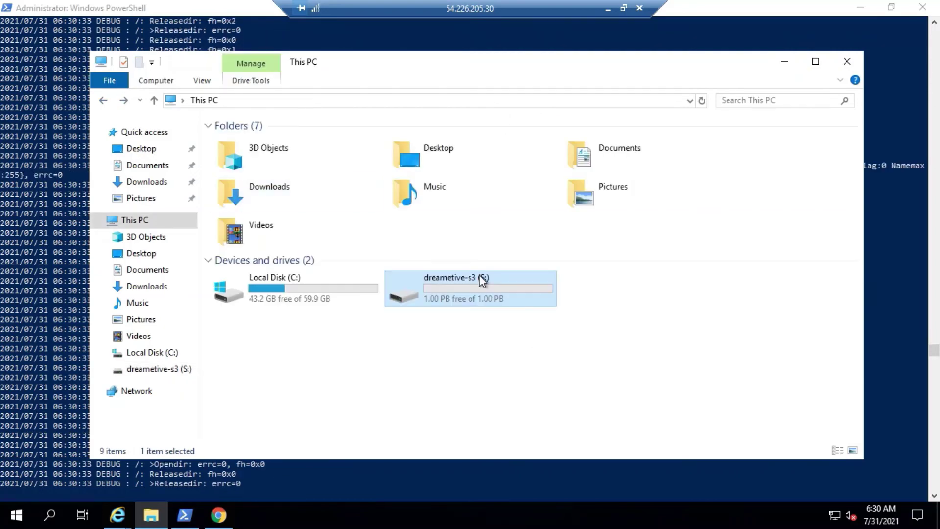
double_click(428, 280)
click(273, 142)
Open the Administrator's Startup folder by running shell:startup
key(super+r)
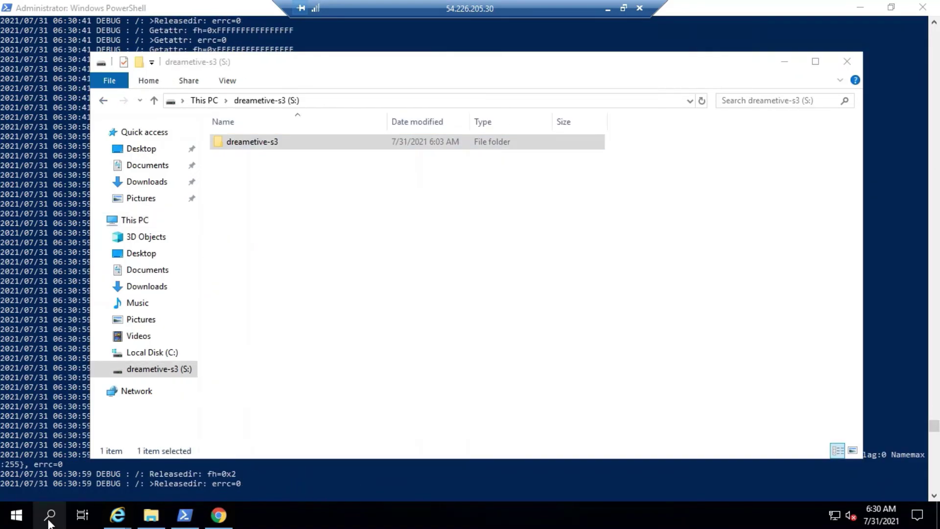
text(sh)
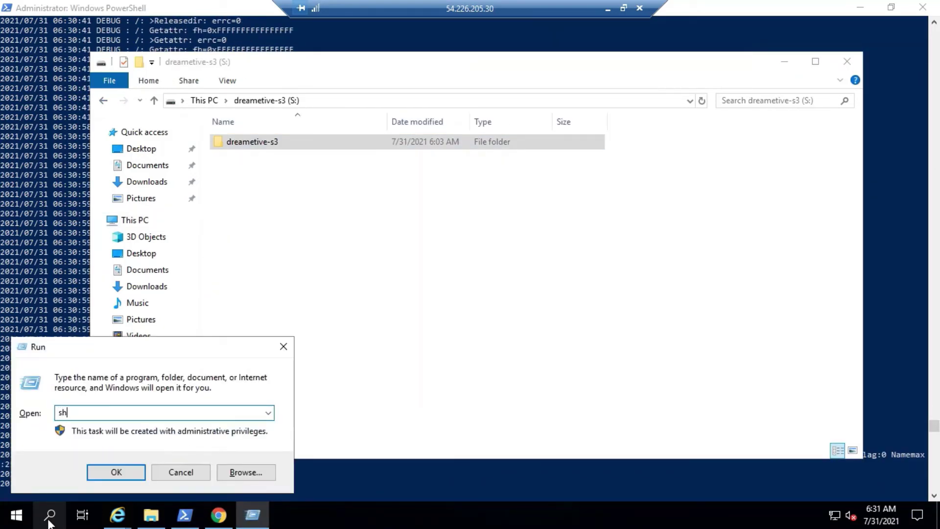
text(ell:startupo)
key(BackSpace)
key(Return)
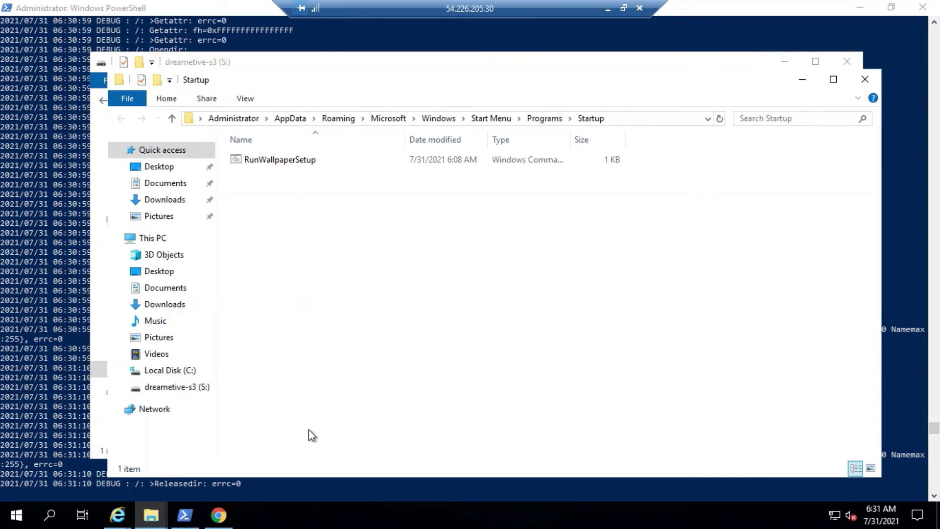
Start a new shortcut in the Startup folder and choose the dreametive-s3 folder on drive S: as its target
right_click(330, 213)
mouse_move(424, 244)
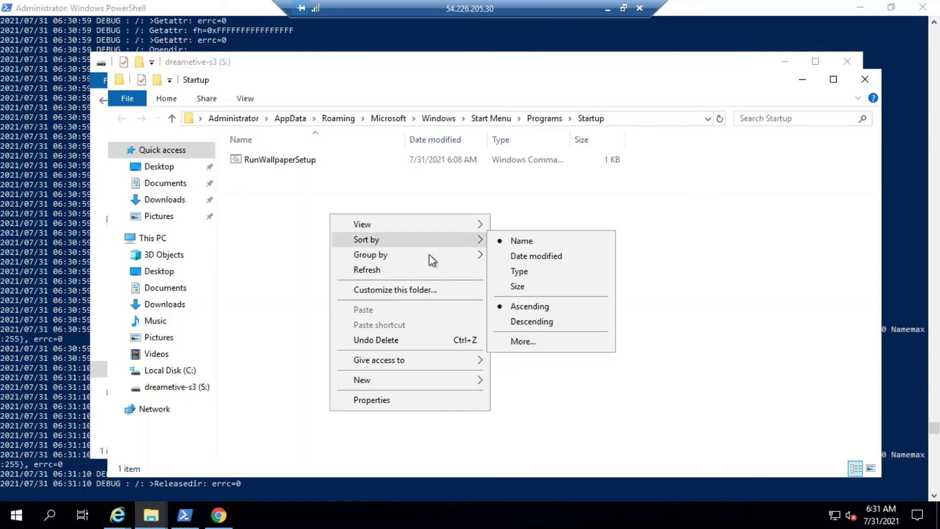
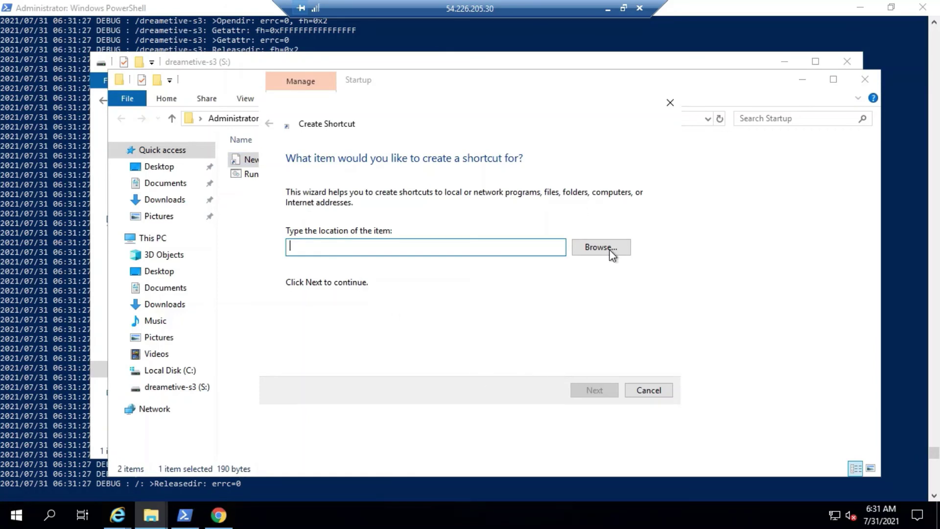
click(610, 251)
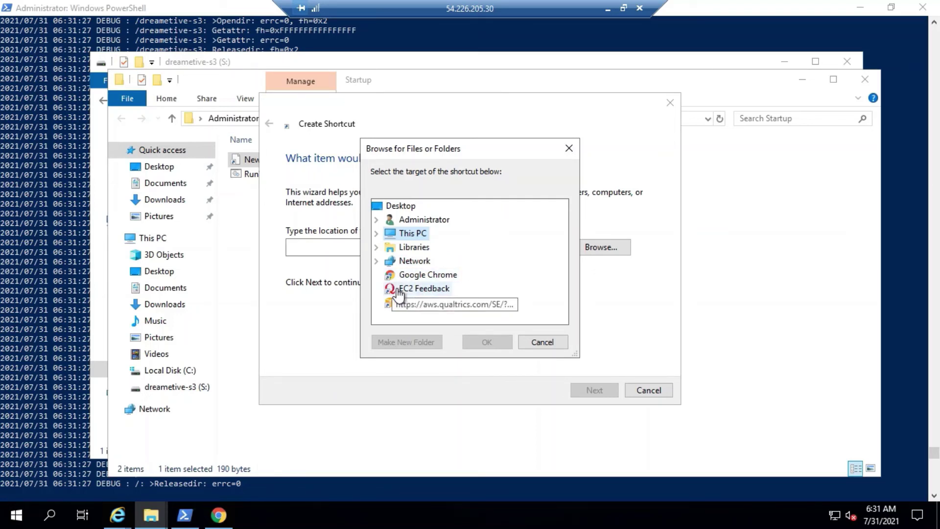
double_click(416, 234)
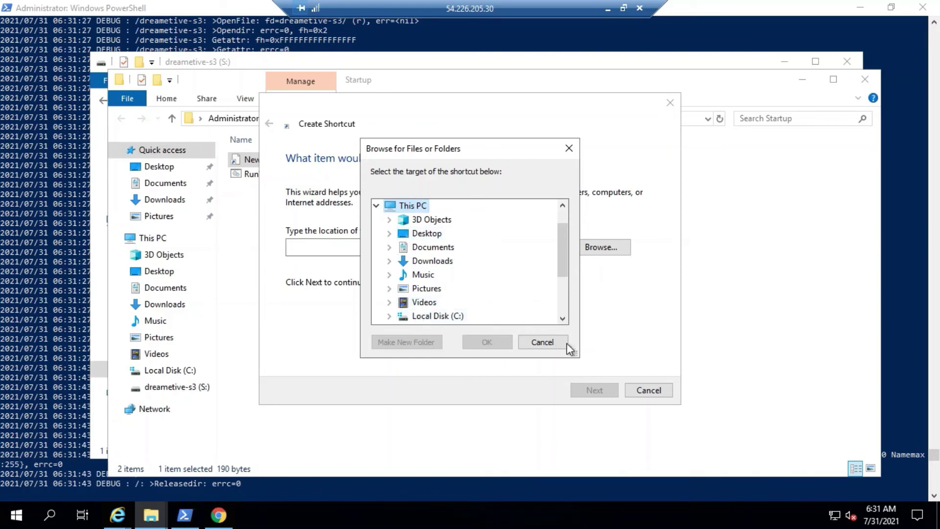
click(563, 318)
click(563, 318)
click(563, 318)
double_click(437, 289)
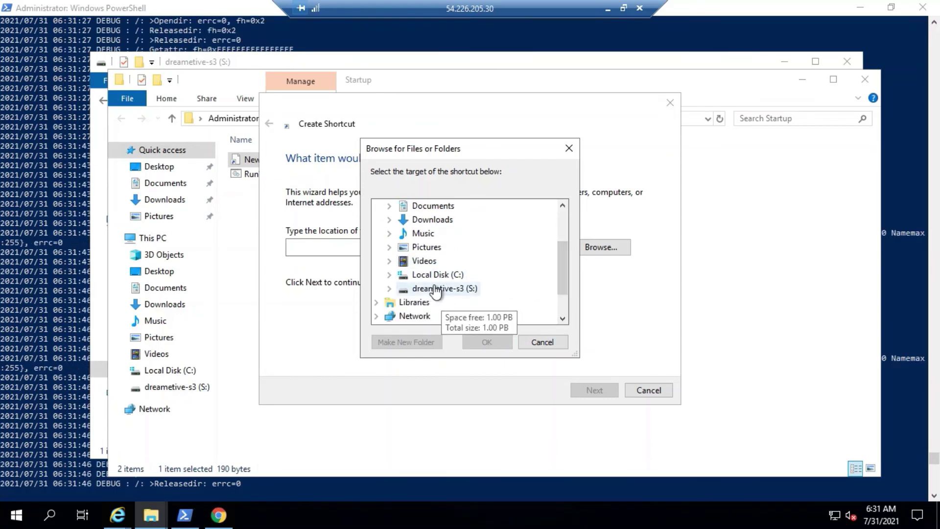
click(562, 318)
click(562, 318)
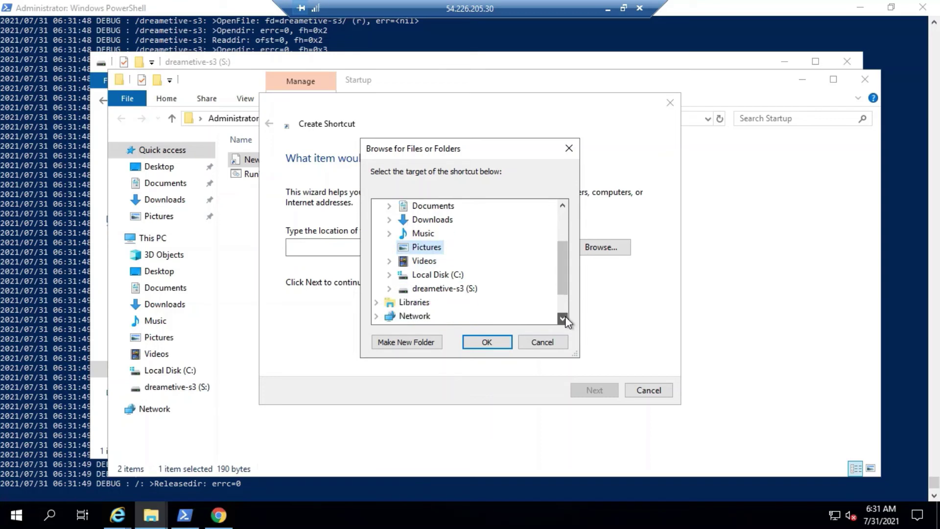
click(389, 289)
click(460, 303)
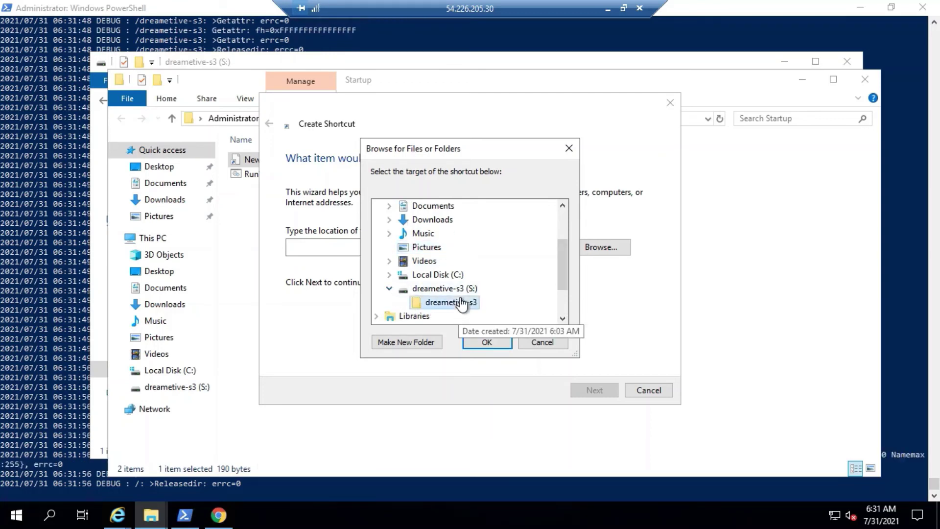
click(490, 341)
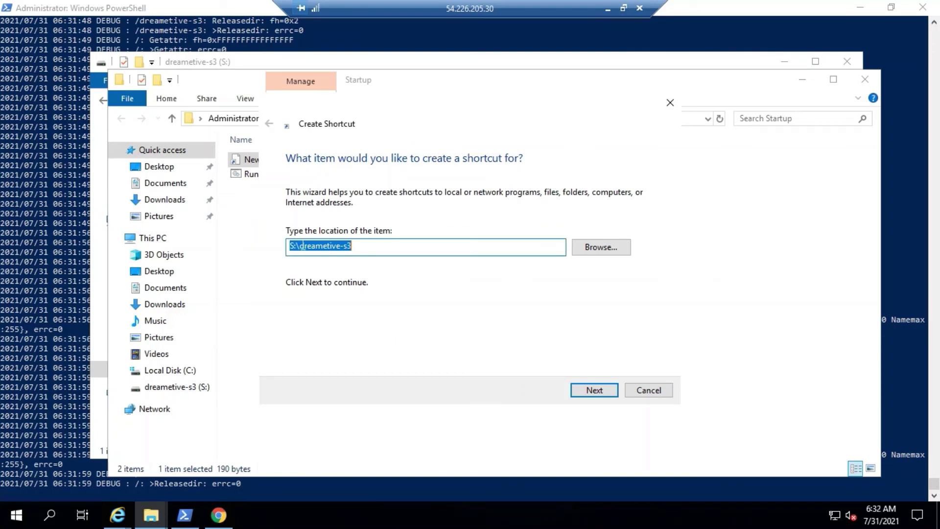
Change the shortcut's location to subst F: "S:\dreametive-s3" and proceed to naming the shortcut
text(")
key(ctrl+z)
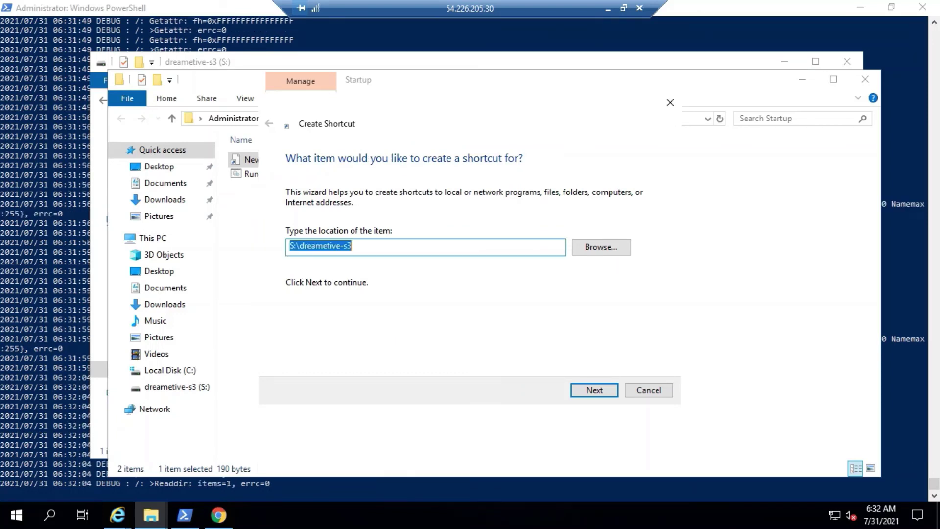
key(End)
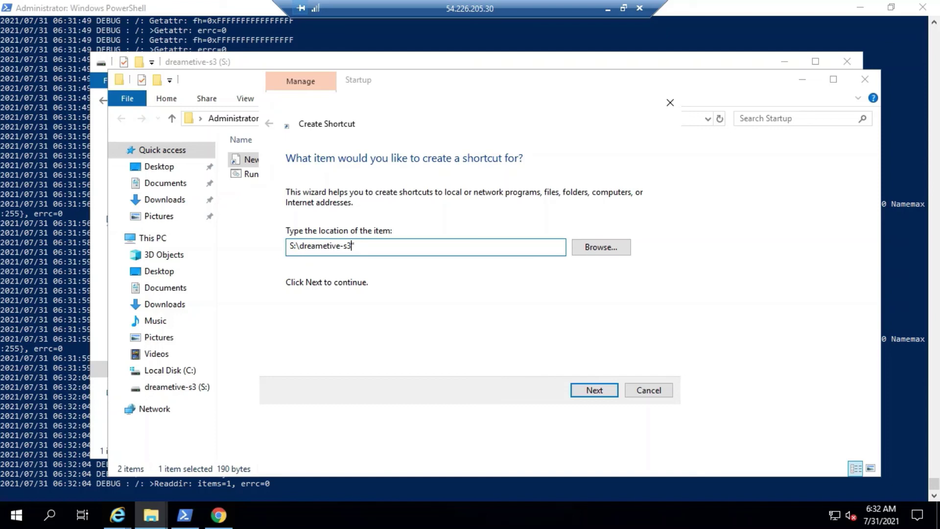
text(")
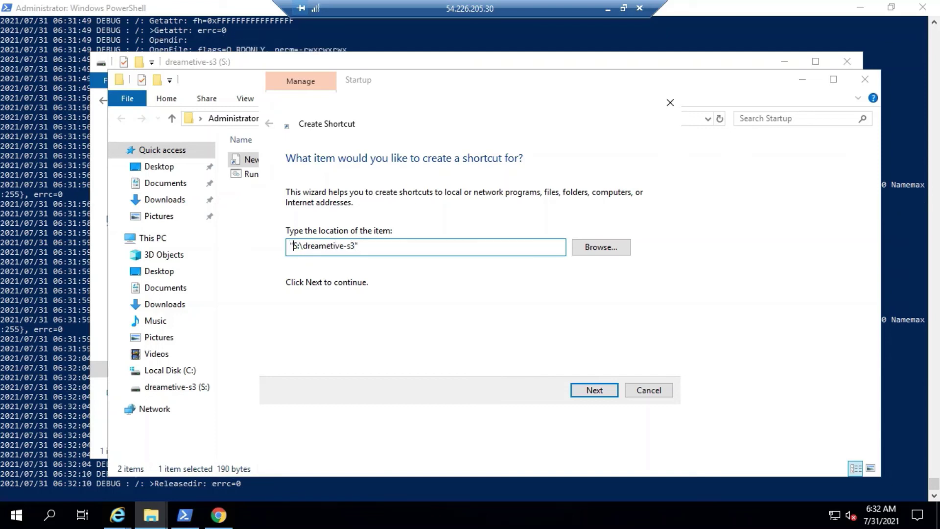
text(subst )
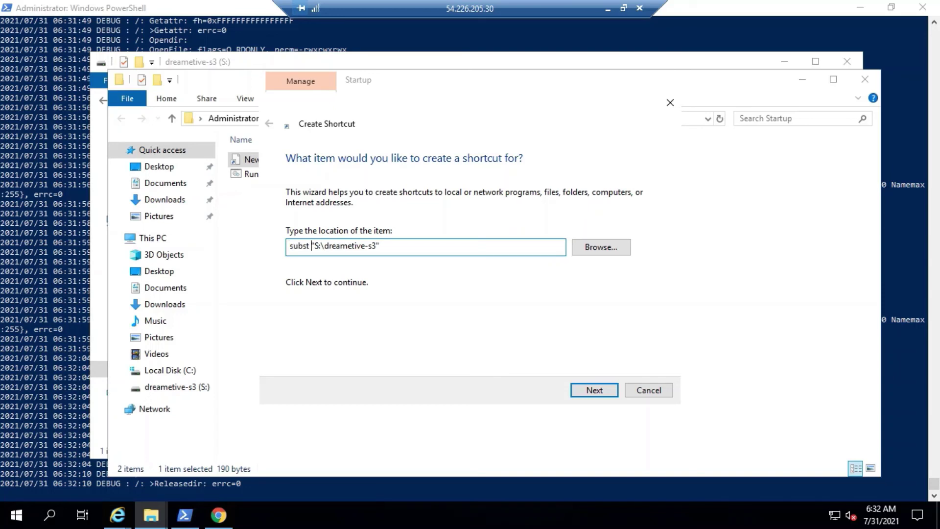
text(F:)
click(595, 393)
text(b)
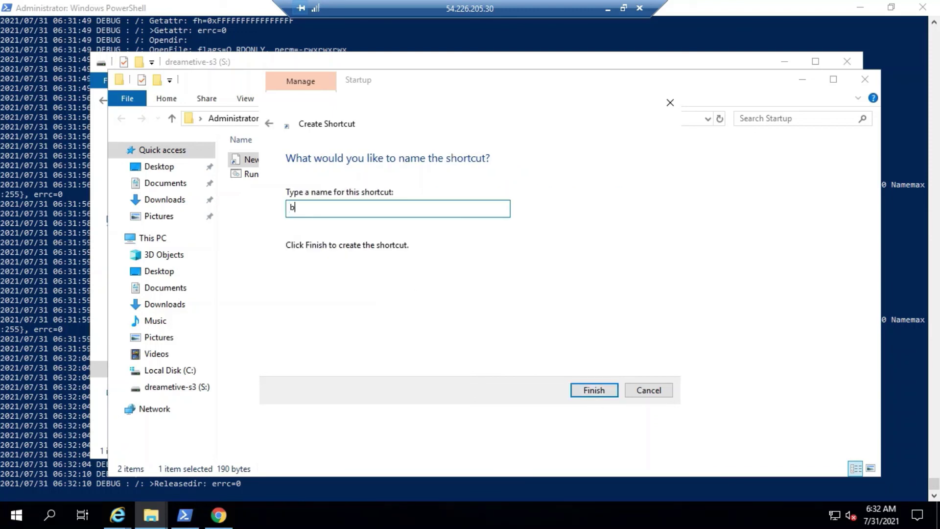
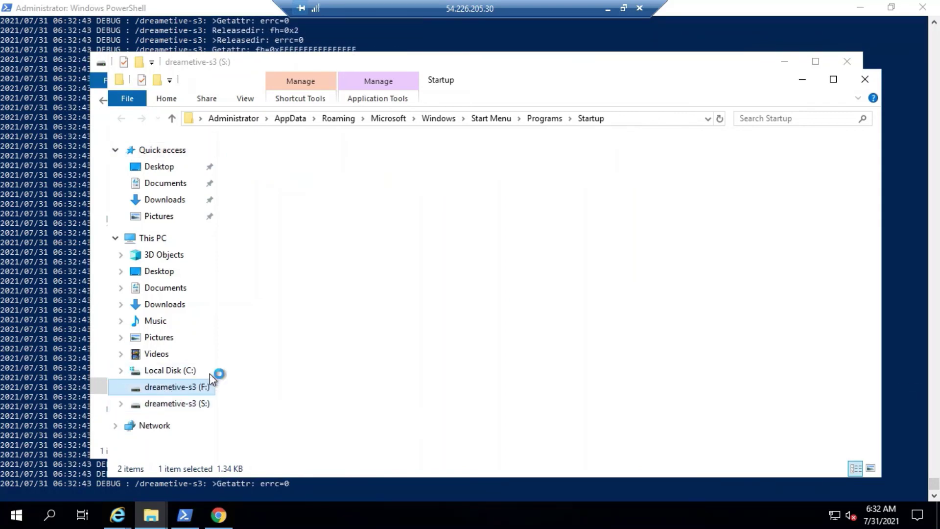
Create a new folder with the default name on the dreametive-s3 (F:) drive
right_click(322, 274)
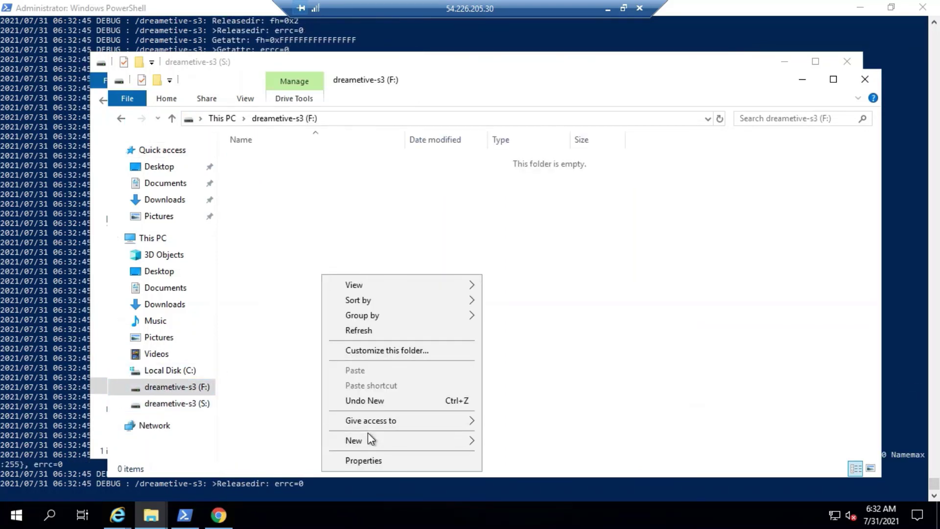
mouse_move(369, 436)
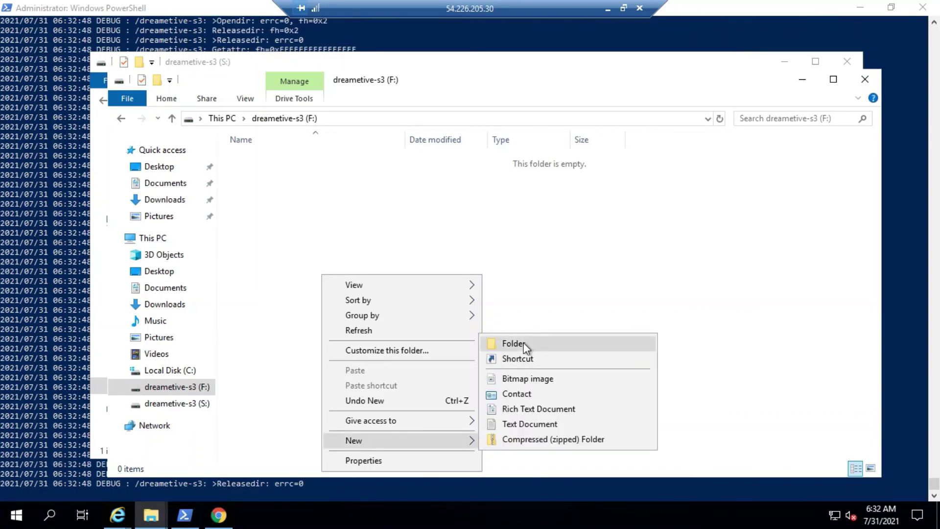
click(522, 342)
click(526, 349)
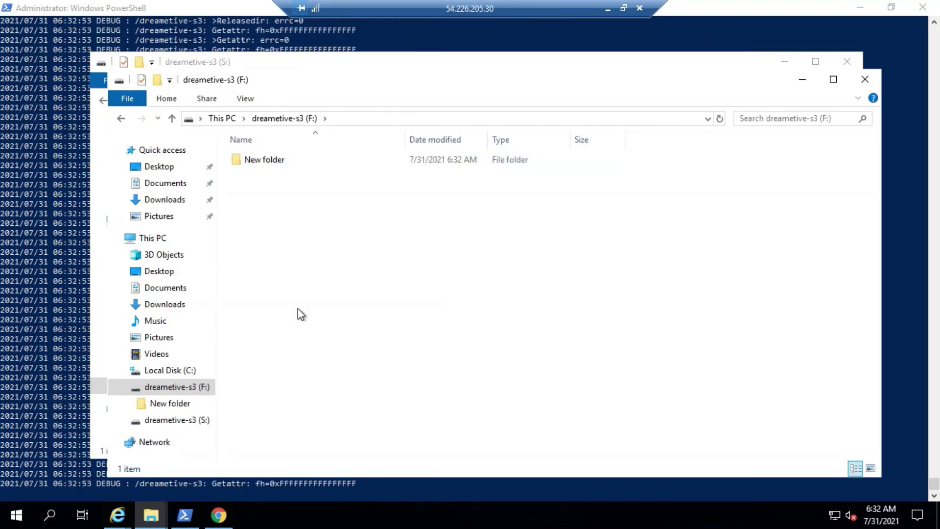
Compare the contents of the dreametive-s3 (S:) and dreametive-s3 (F:) drives
click(198, 421)
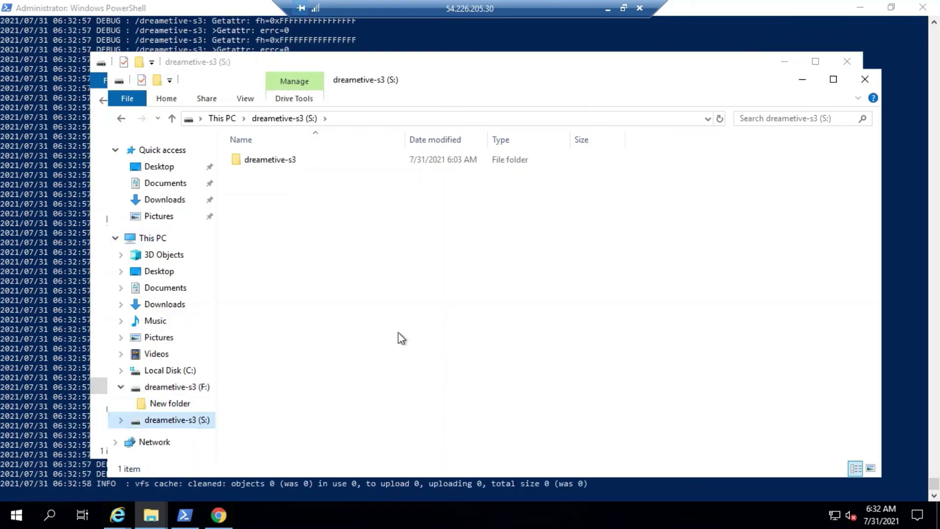
click(194, 386)
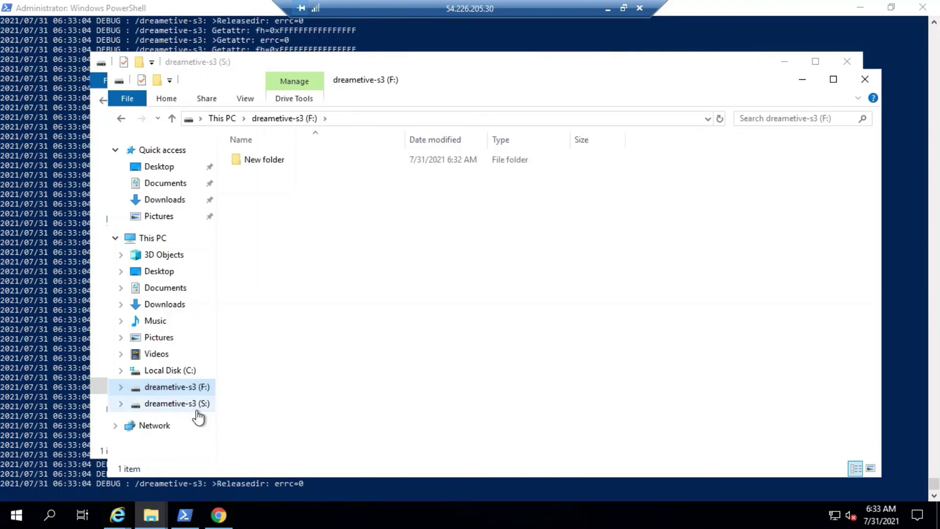
click(196, 407)
double_click(189, 390)
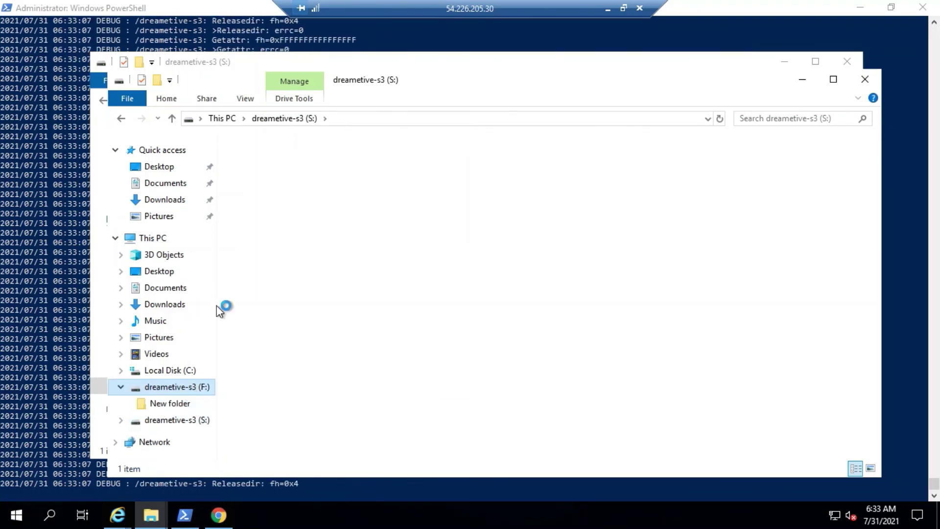
click(197, 426)
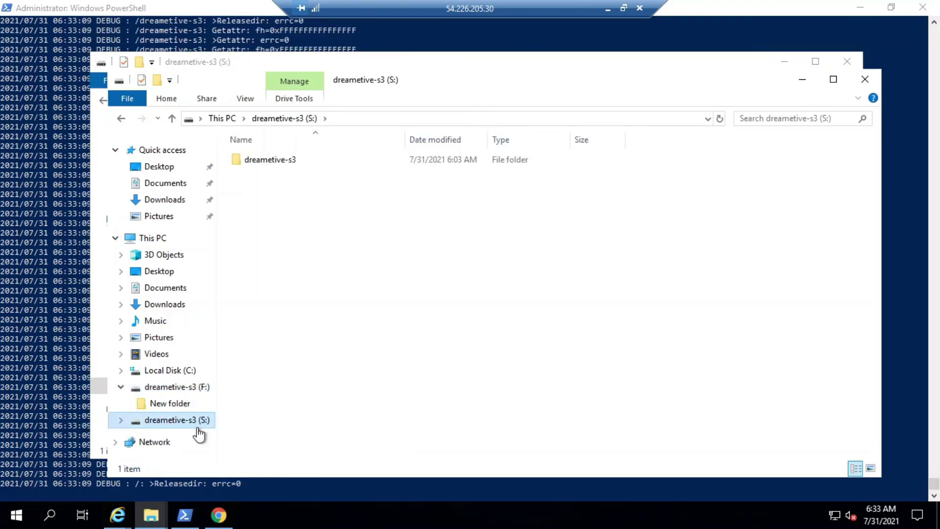